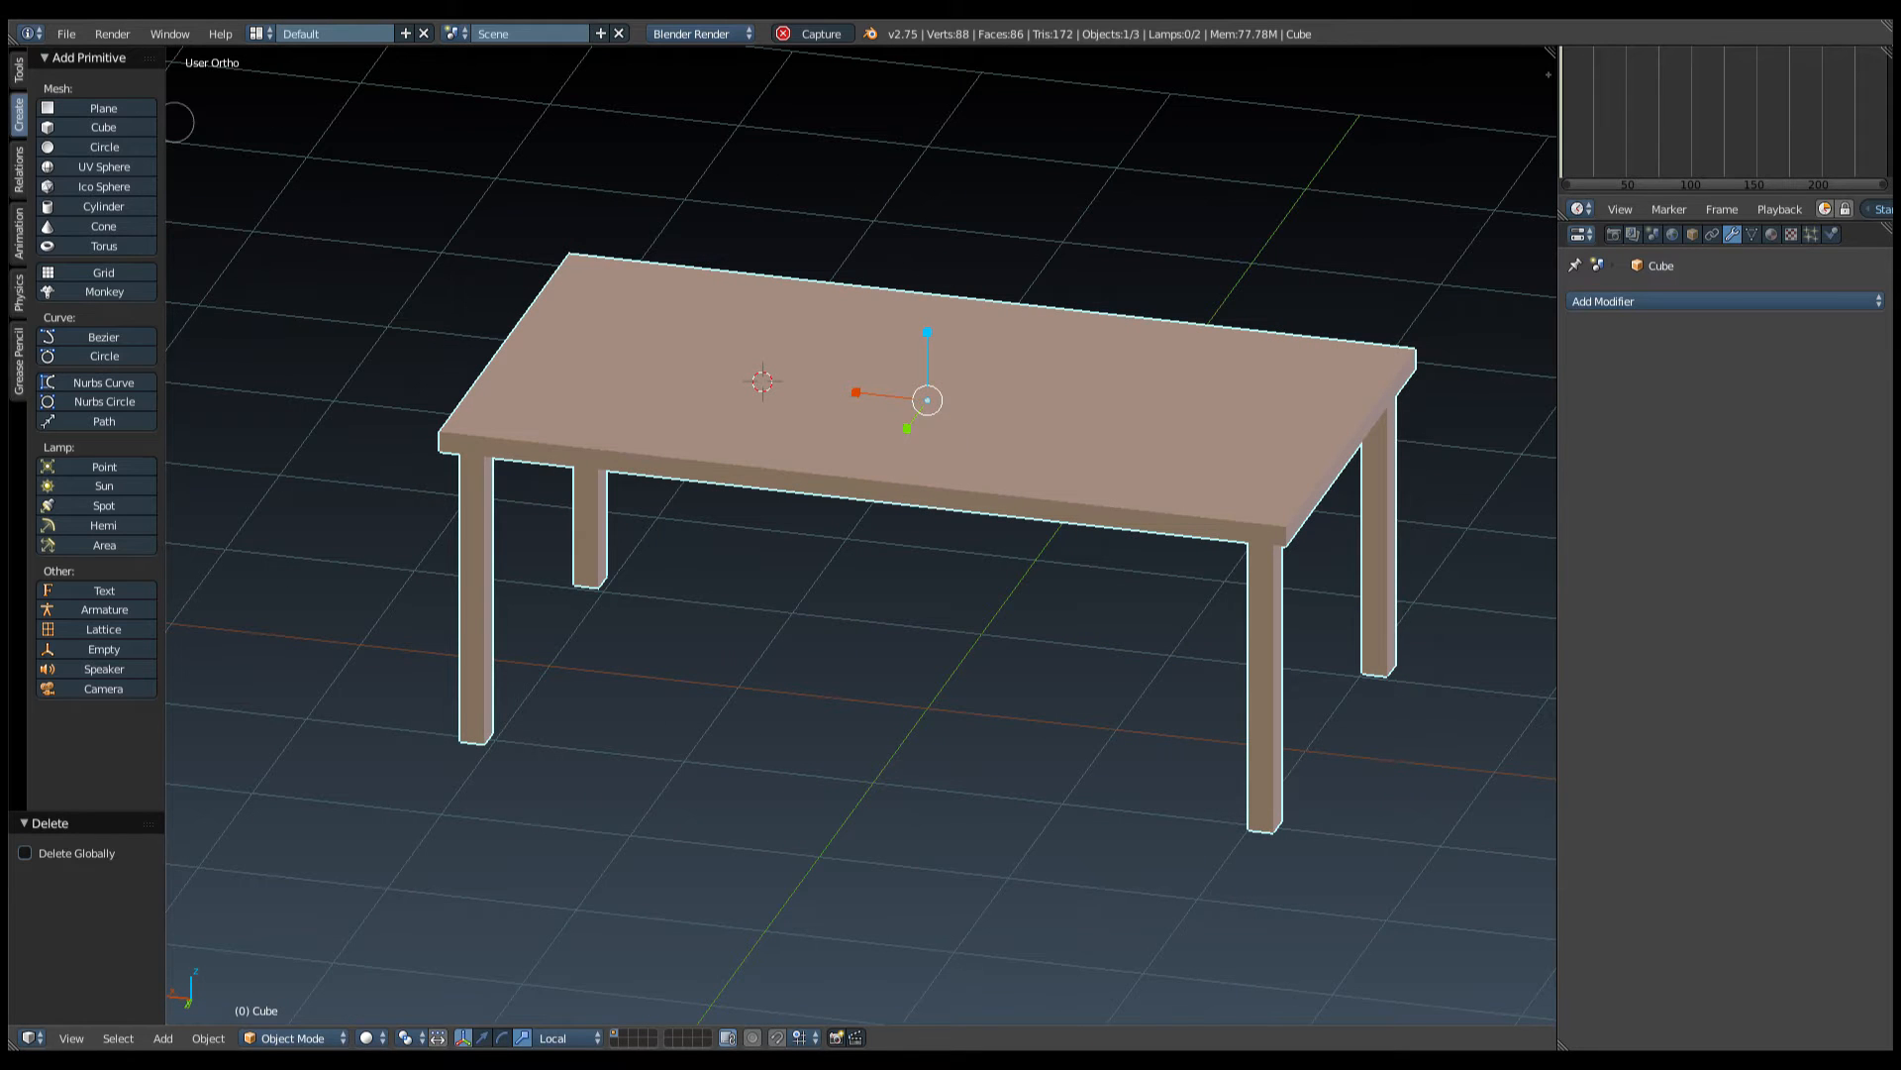
# Add a plane to the scene and move it up about 0.63 along Z above the tabletop.
pyautogui.click(109, 108)
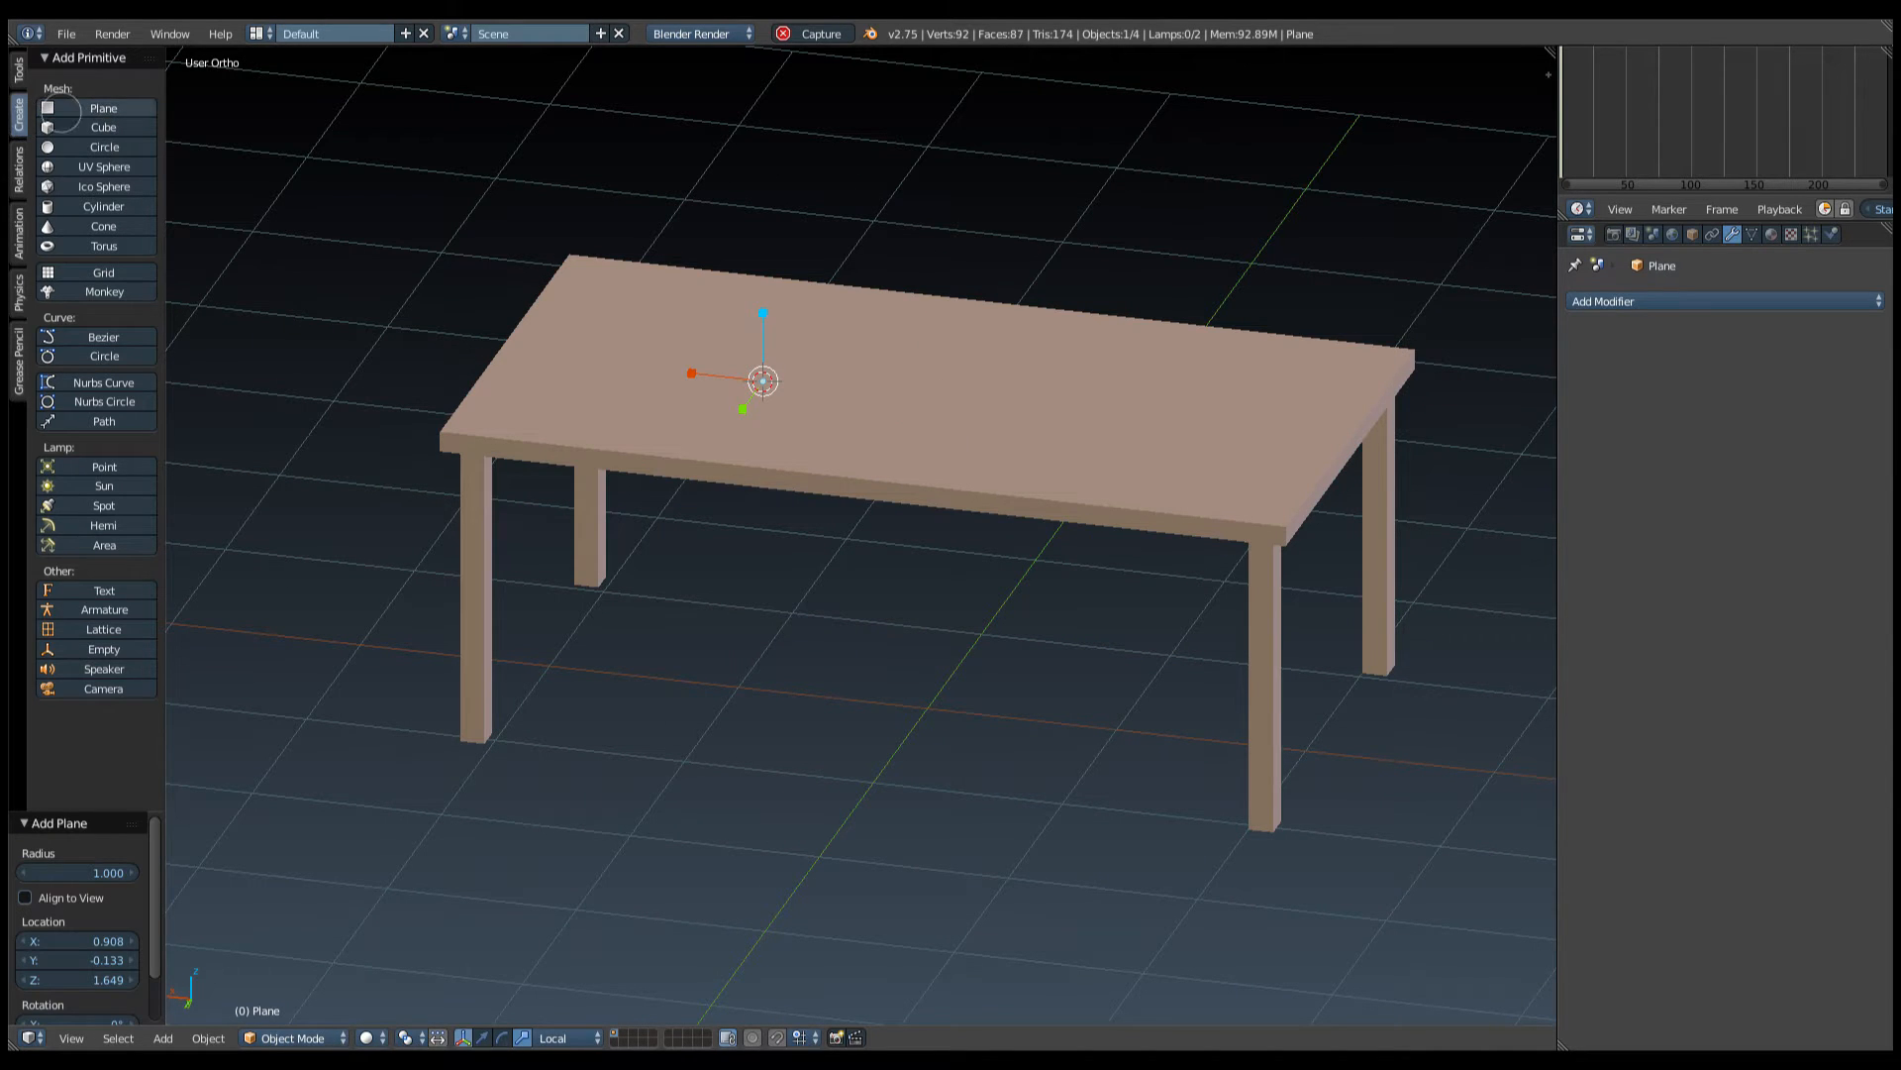
pyautogui.moveTo(764, 541); pyautogui.dragTo(722, 670, button='middle')
pyautogui.click(483, 1037)
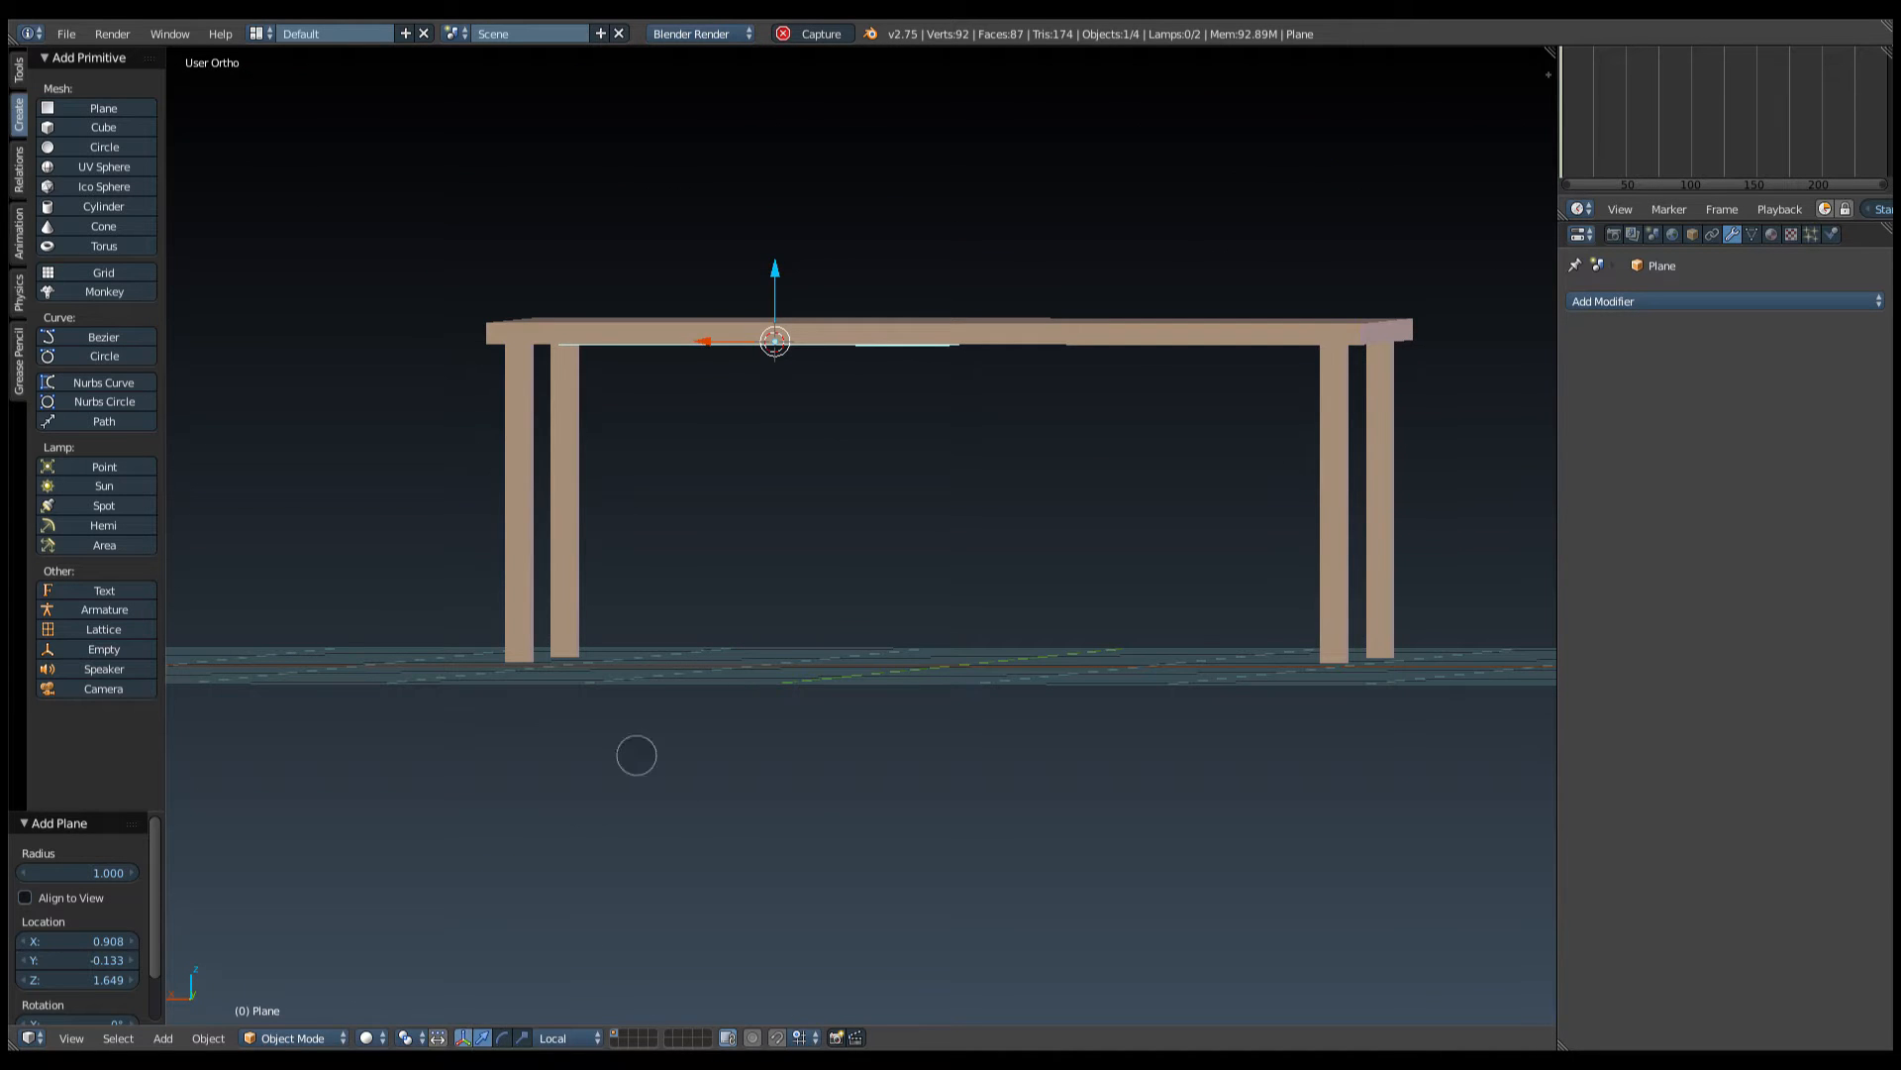
pyautogui.moveTo(787, 276); pyautogui.dragTo(798, 148)
pyautogui.moveTo(798, 149); pyautogui.dragTo(924, 520, button='middle')
pyautogui.scroll(-6, 924, 520)
pyautogui.scroll(5, 869, 700)
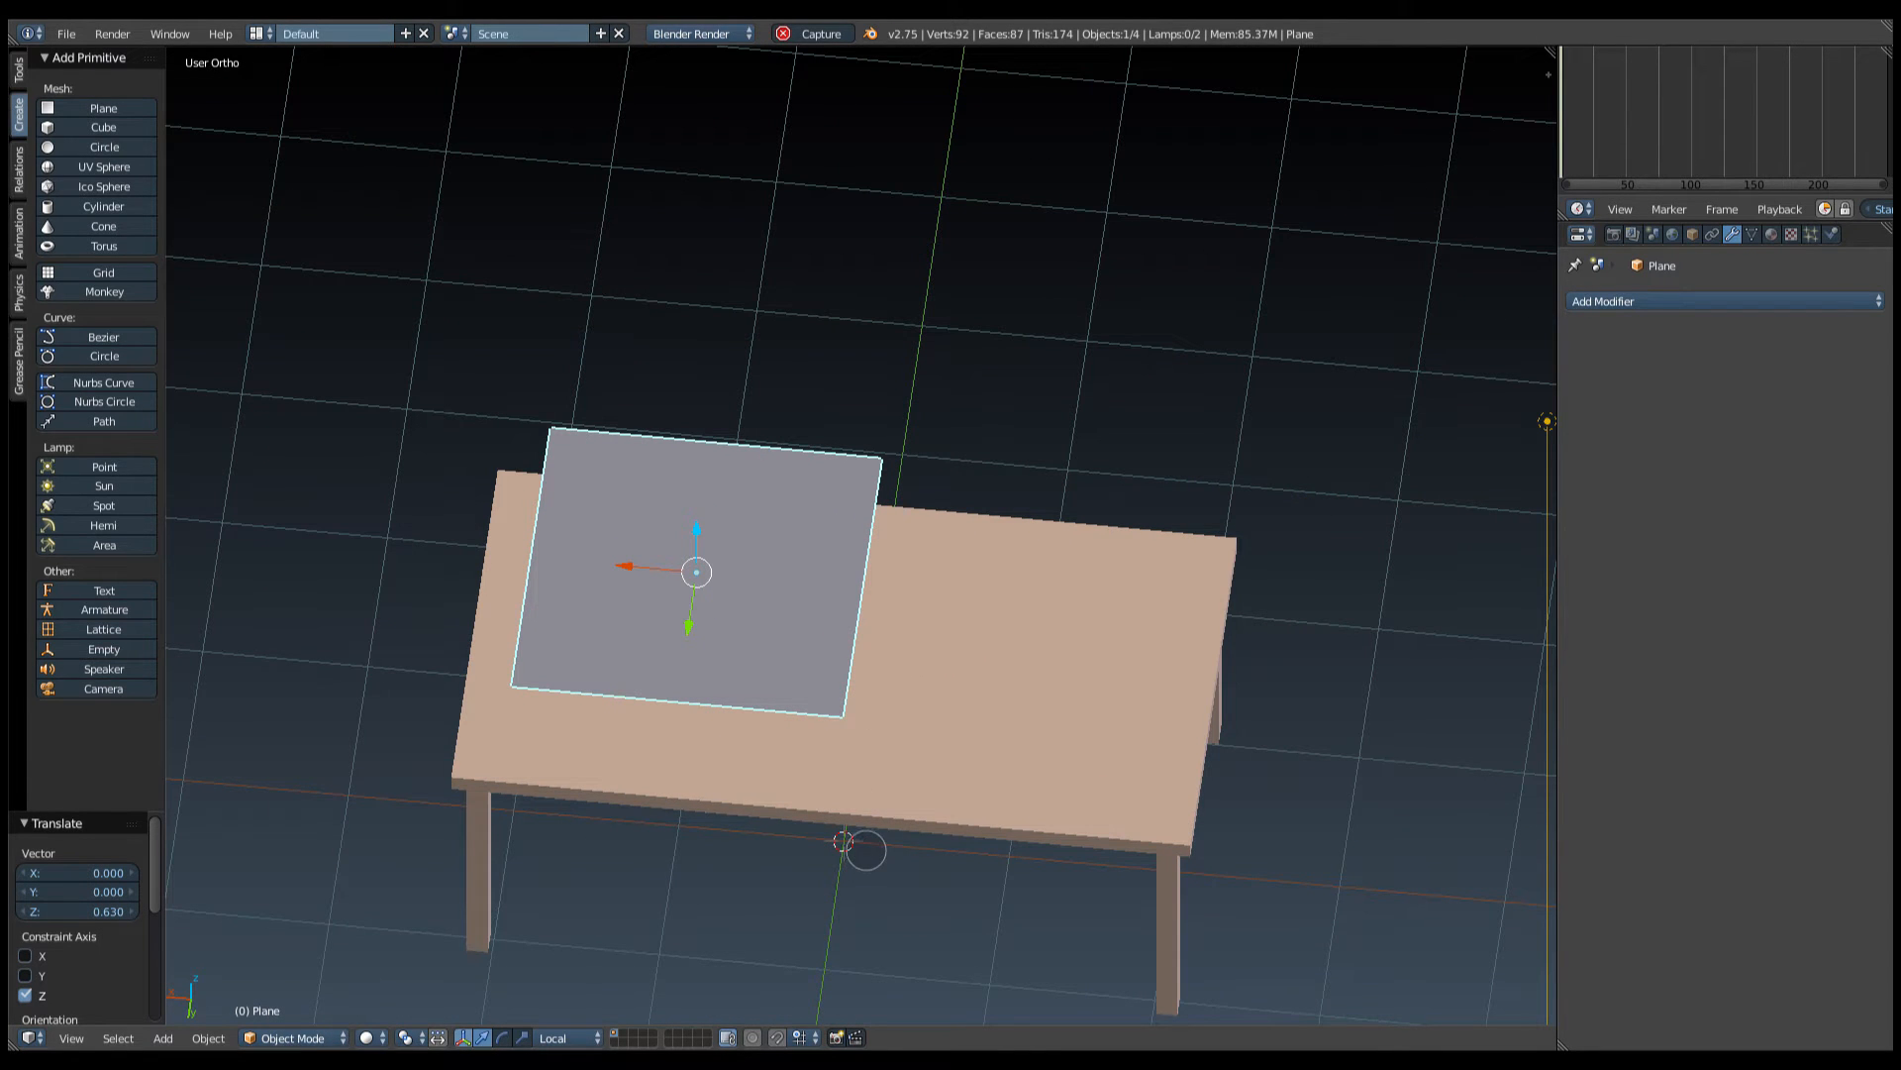
# Snap the plane to the 3D cursor at the scene's centre and raise it about 2.384 along Z above the table.
pyautogui.hotkey('shift', 's')
pyautogui.click(840, 864)
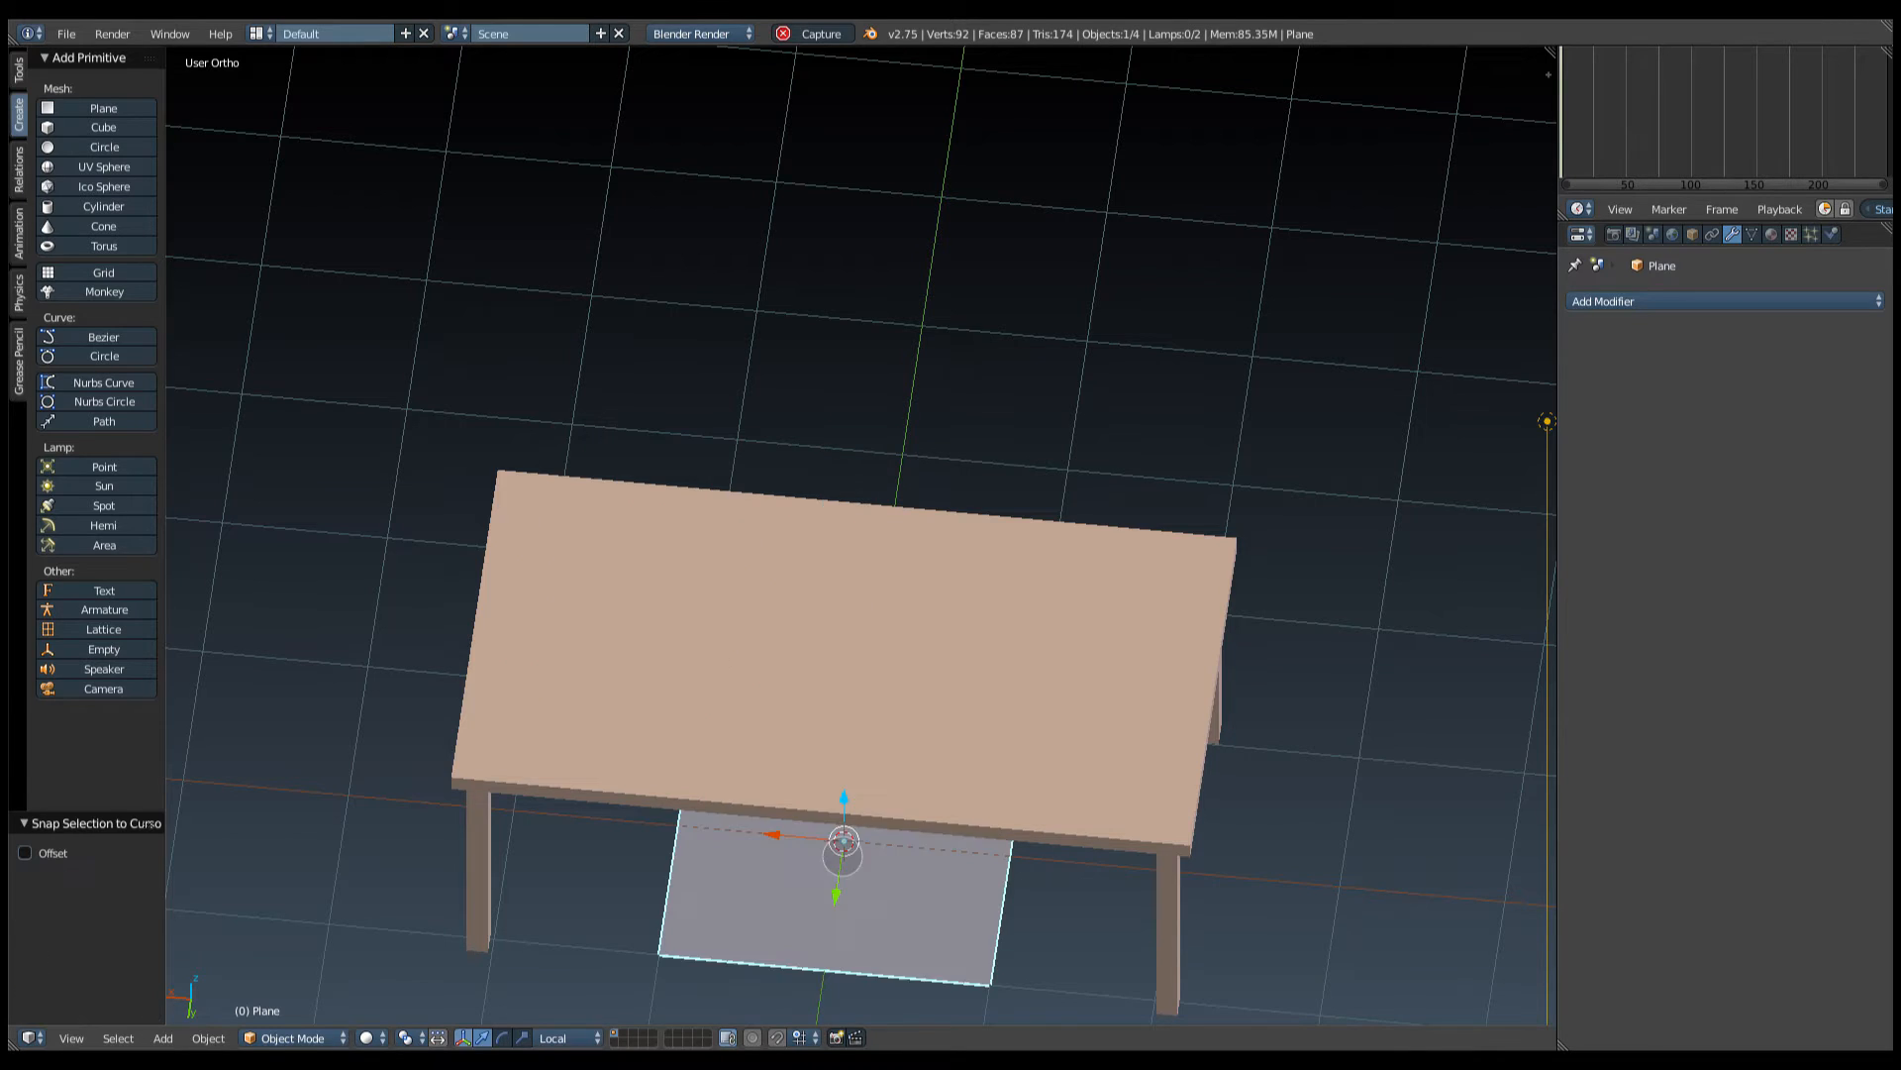
pyautogui.moveTo(908, 805); pyautogui.dragTo(903, 694, button='middle')
pyautogui.scroll(-3, 856, 840)
pyautogui.moveTo(848, 768); pyautogui.dragTo(849, 554)
pyautogui.scroll(2, 882, 640)
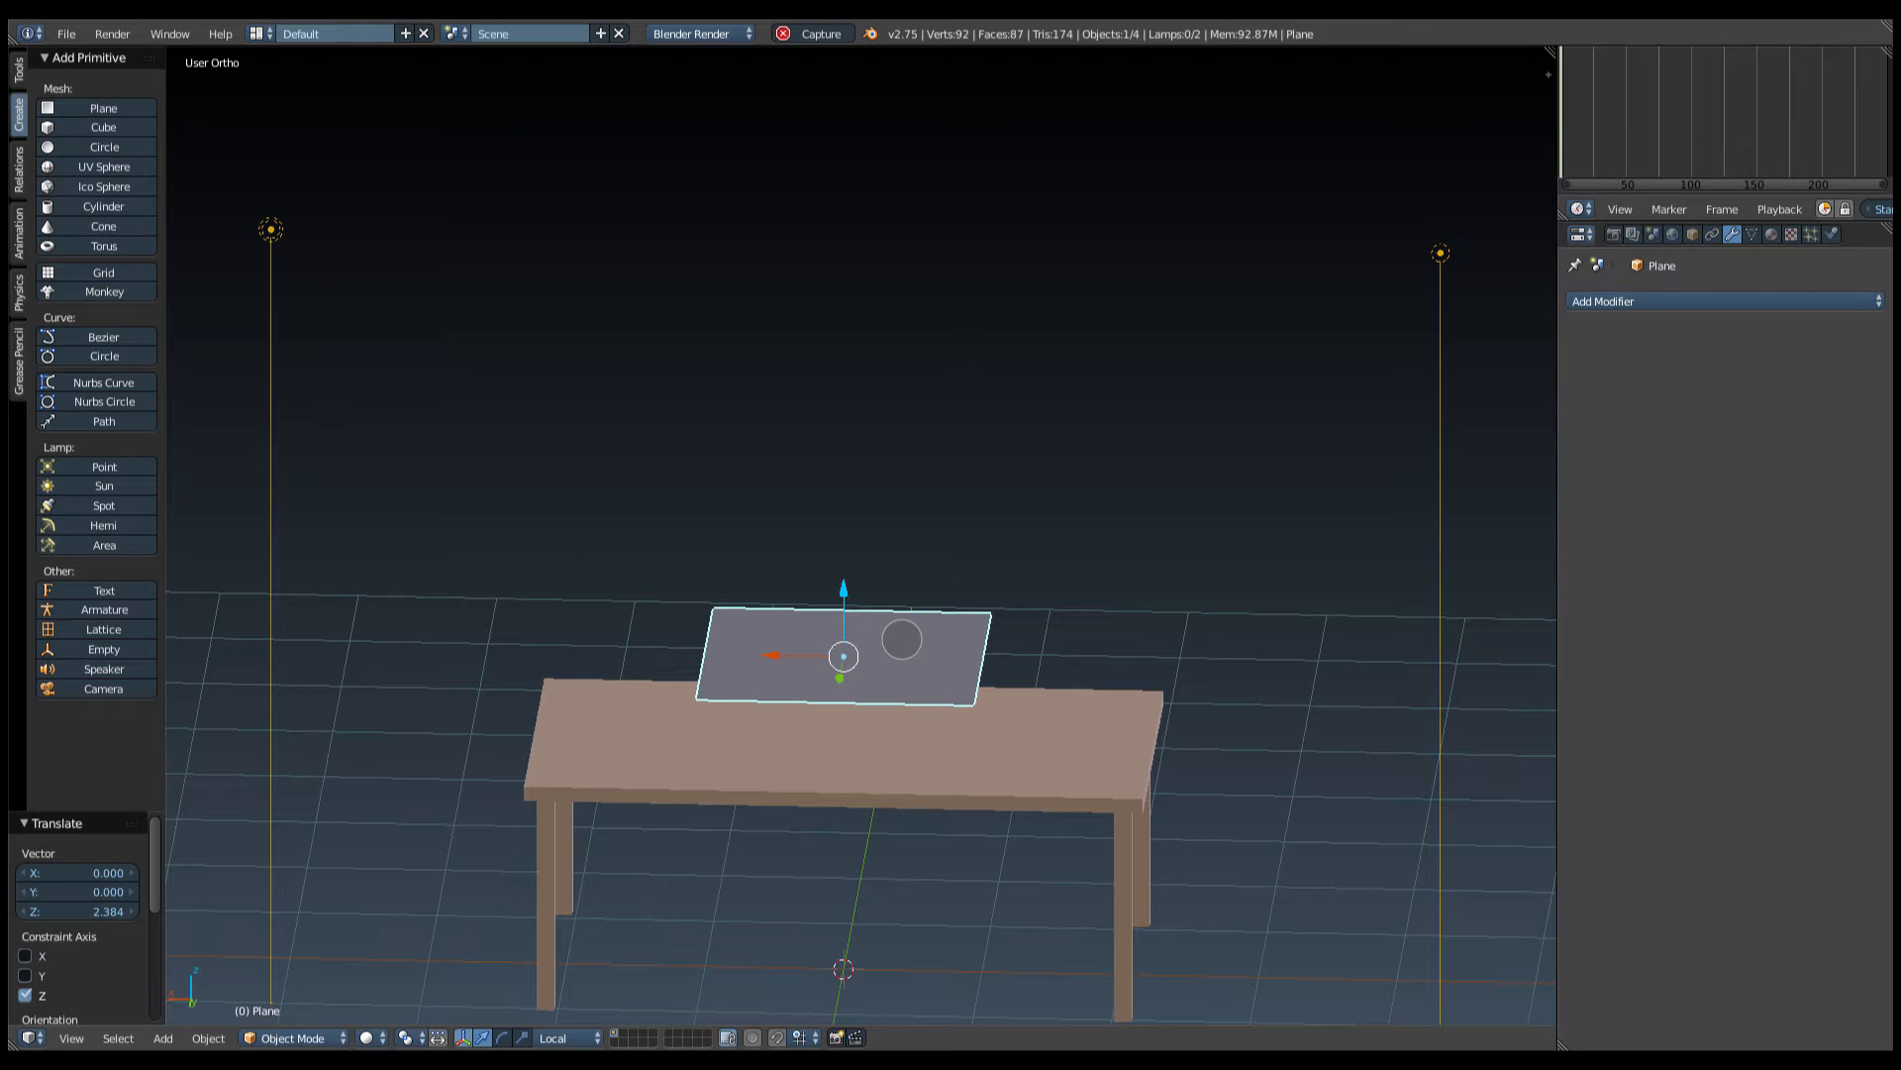
# Scale the plane by about 3.061 along X, 1.829 along Y and a further 1.014 along X so it overhangs the tabletop.
pyautogui.press('ctrl+KP_7')
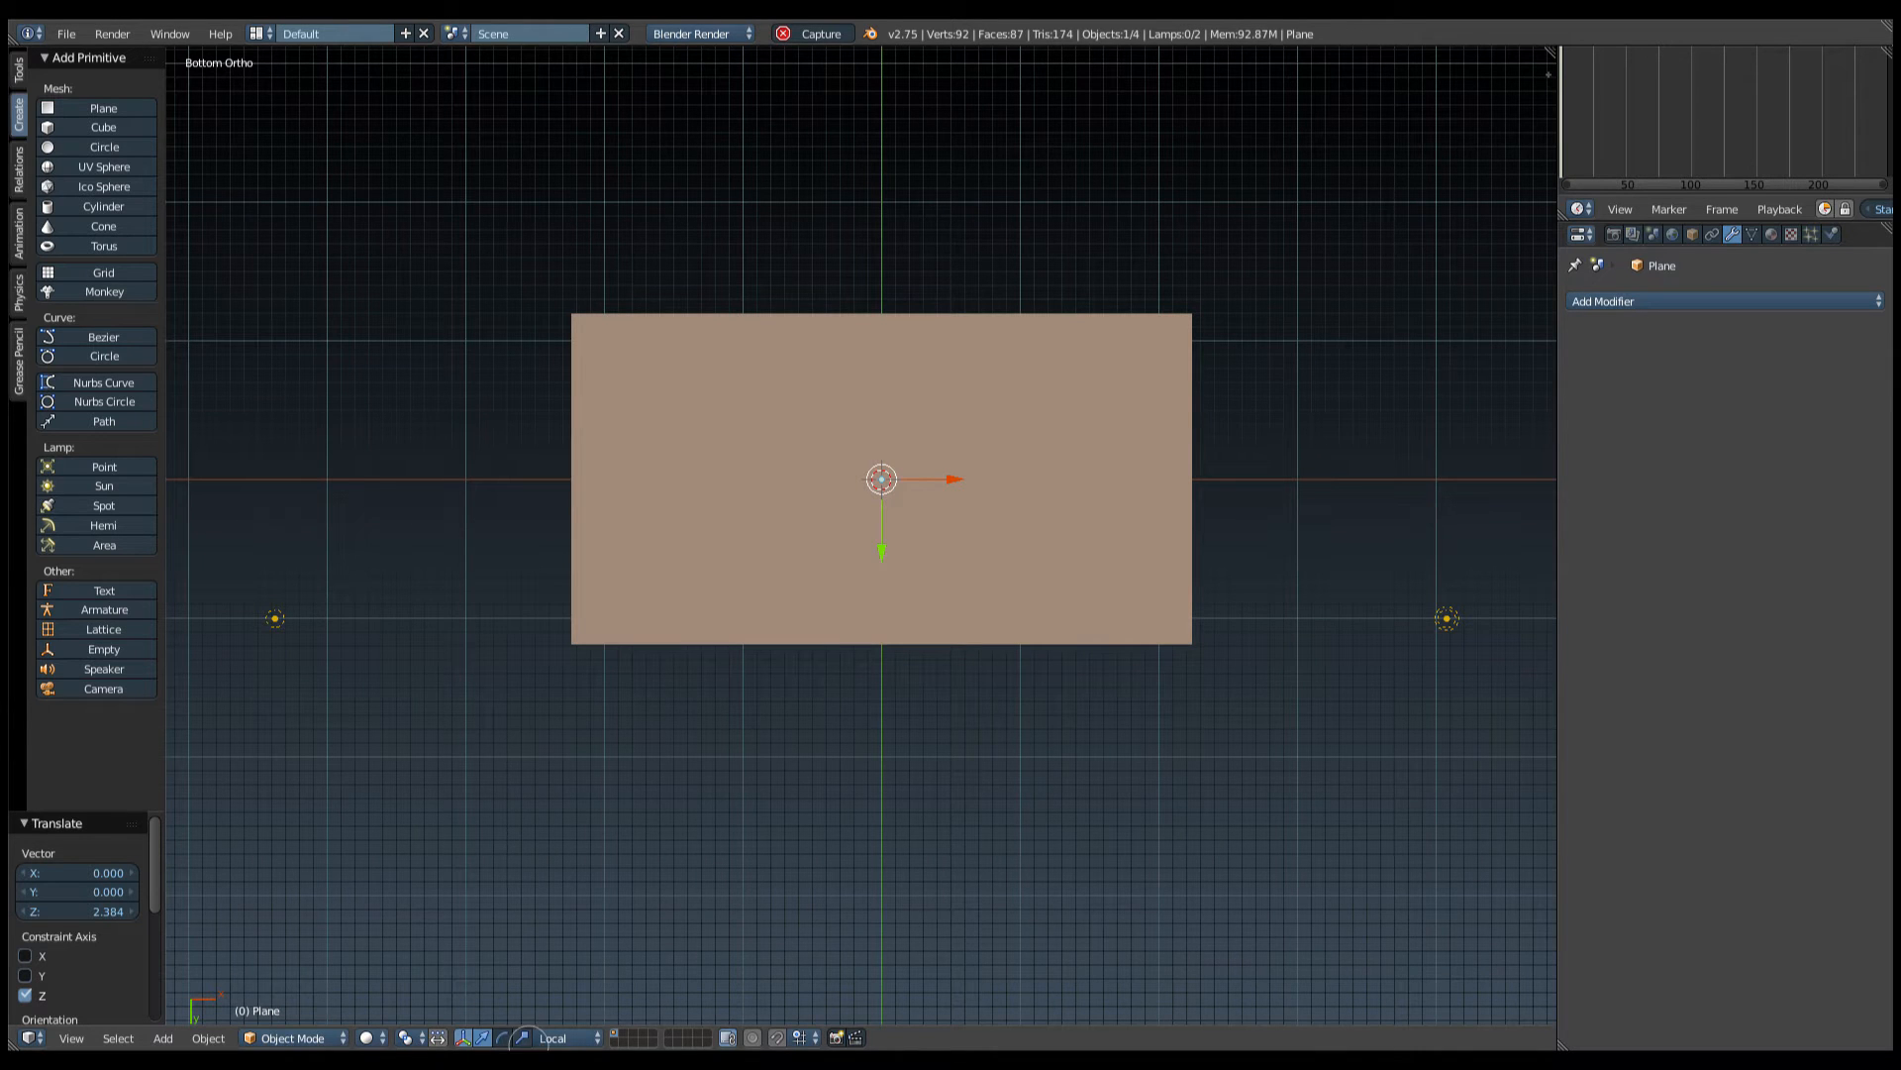
pyautogui.press('s')
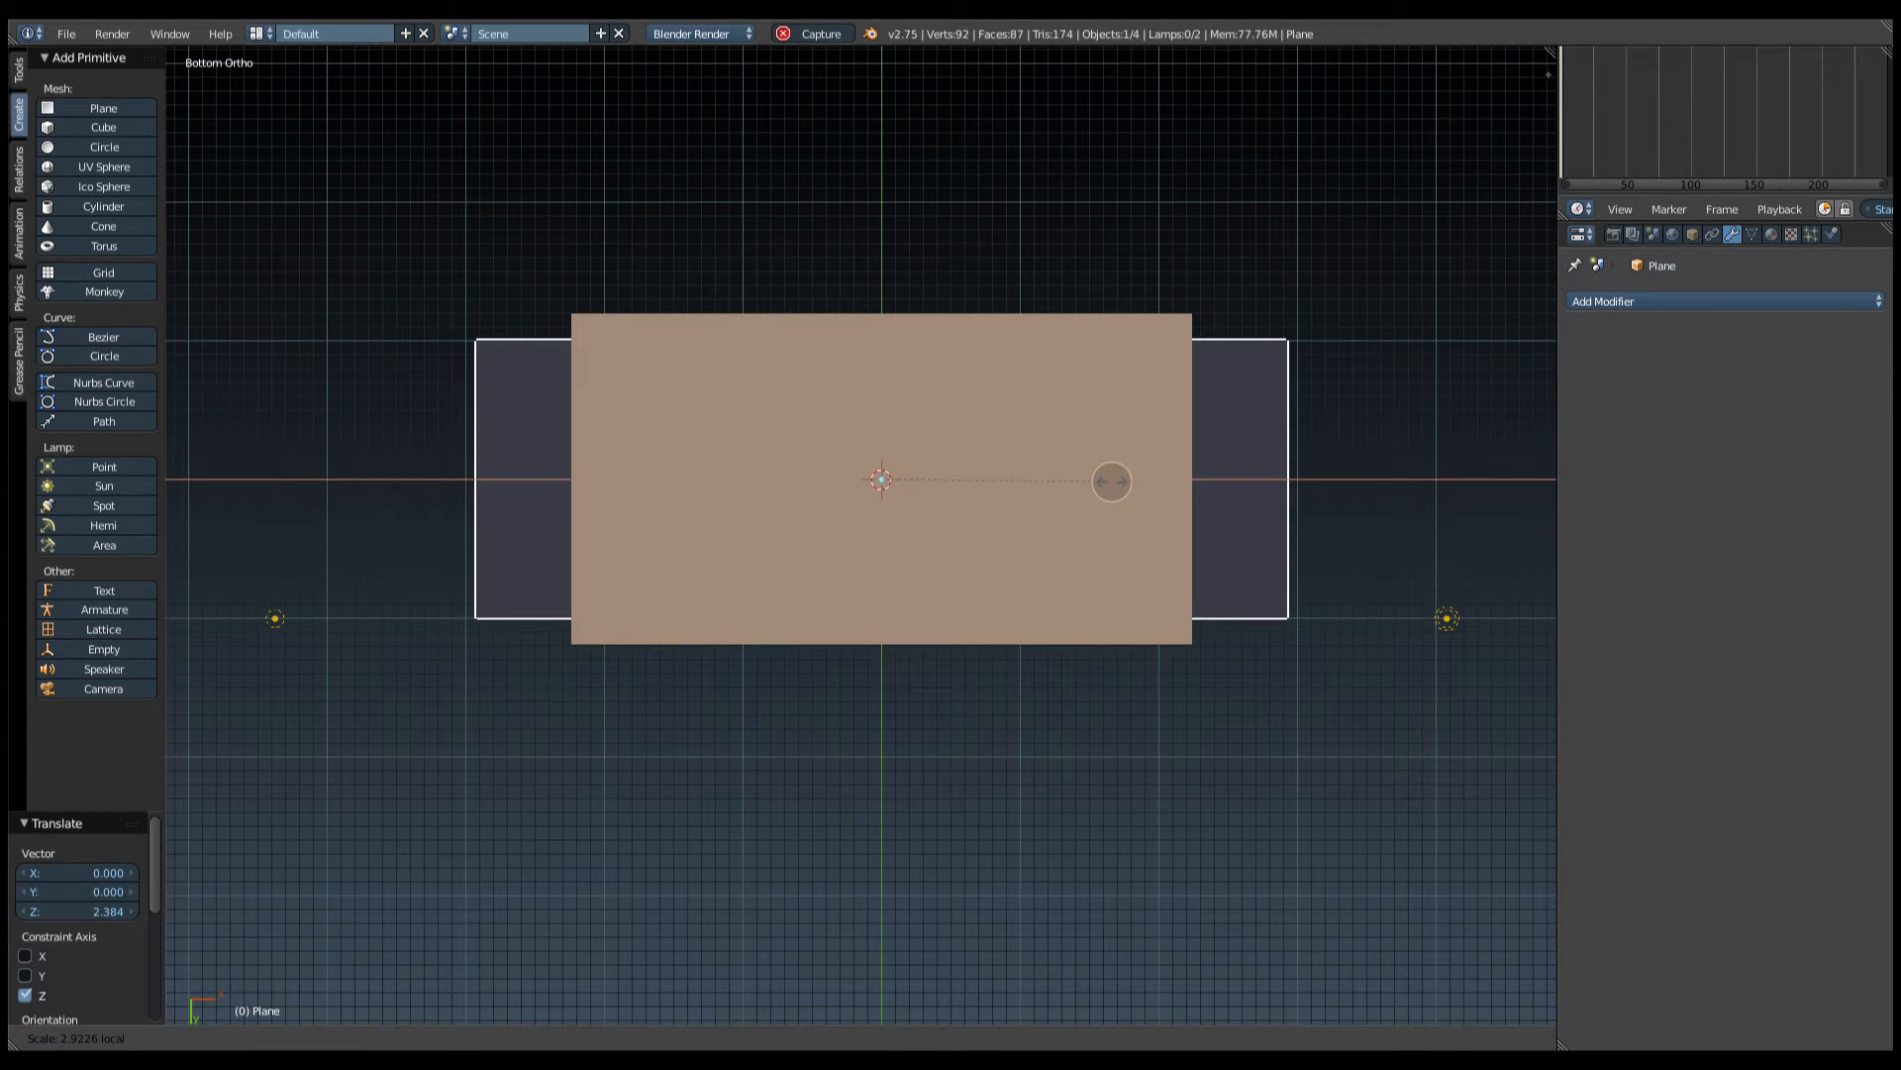
pyautogui.click(1120, 476)
pyautogui.press('s')
pyautogui.press('y')
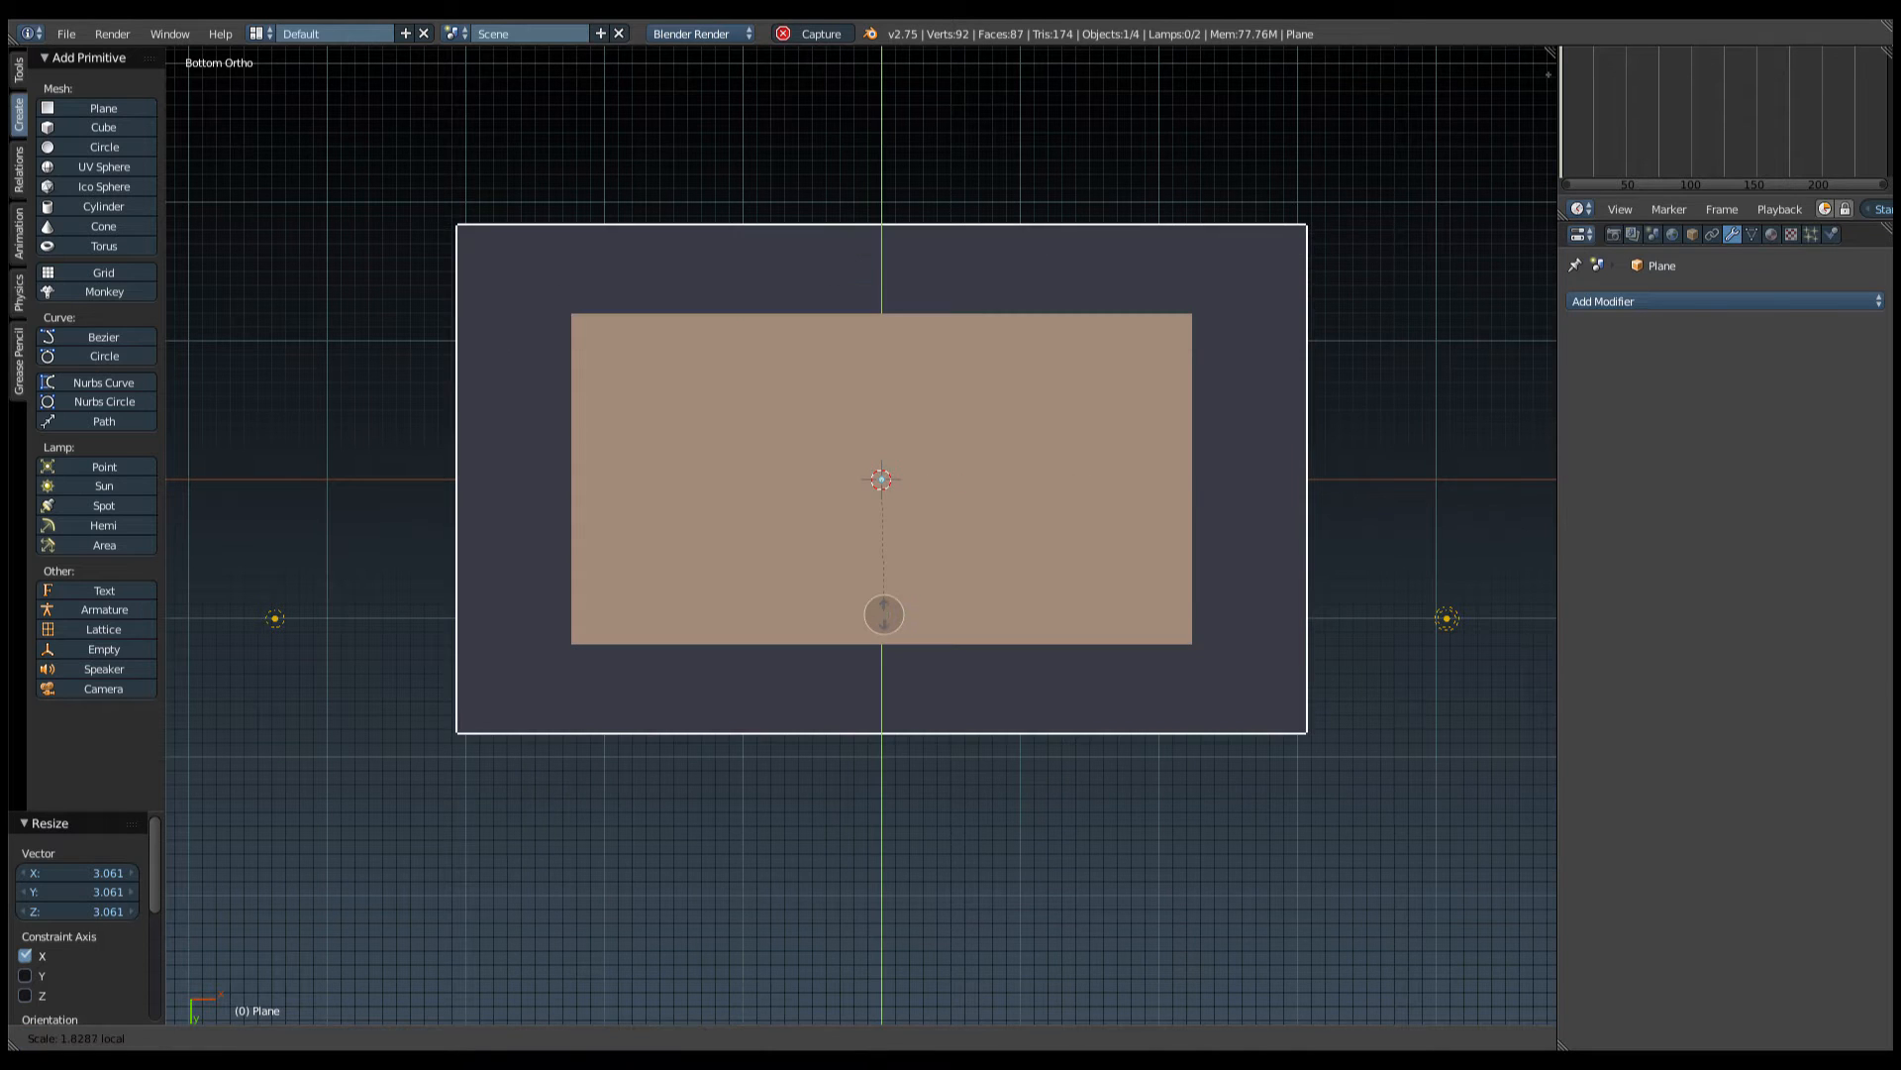
pyautogui.click(884, 614)
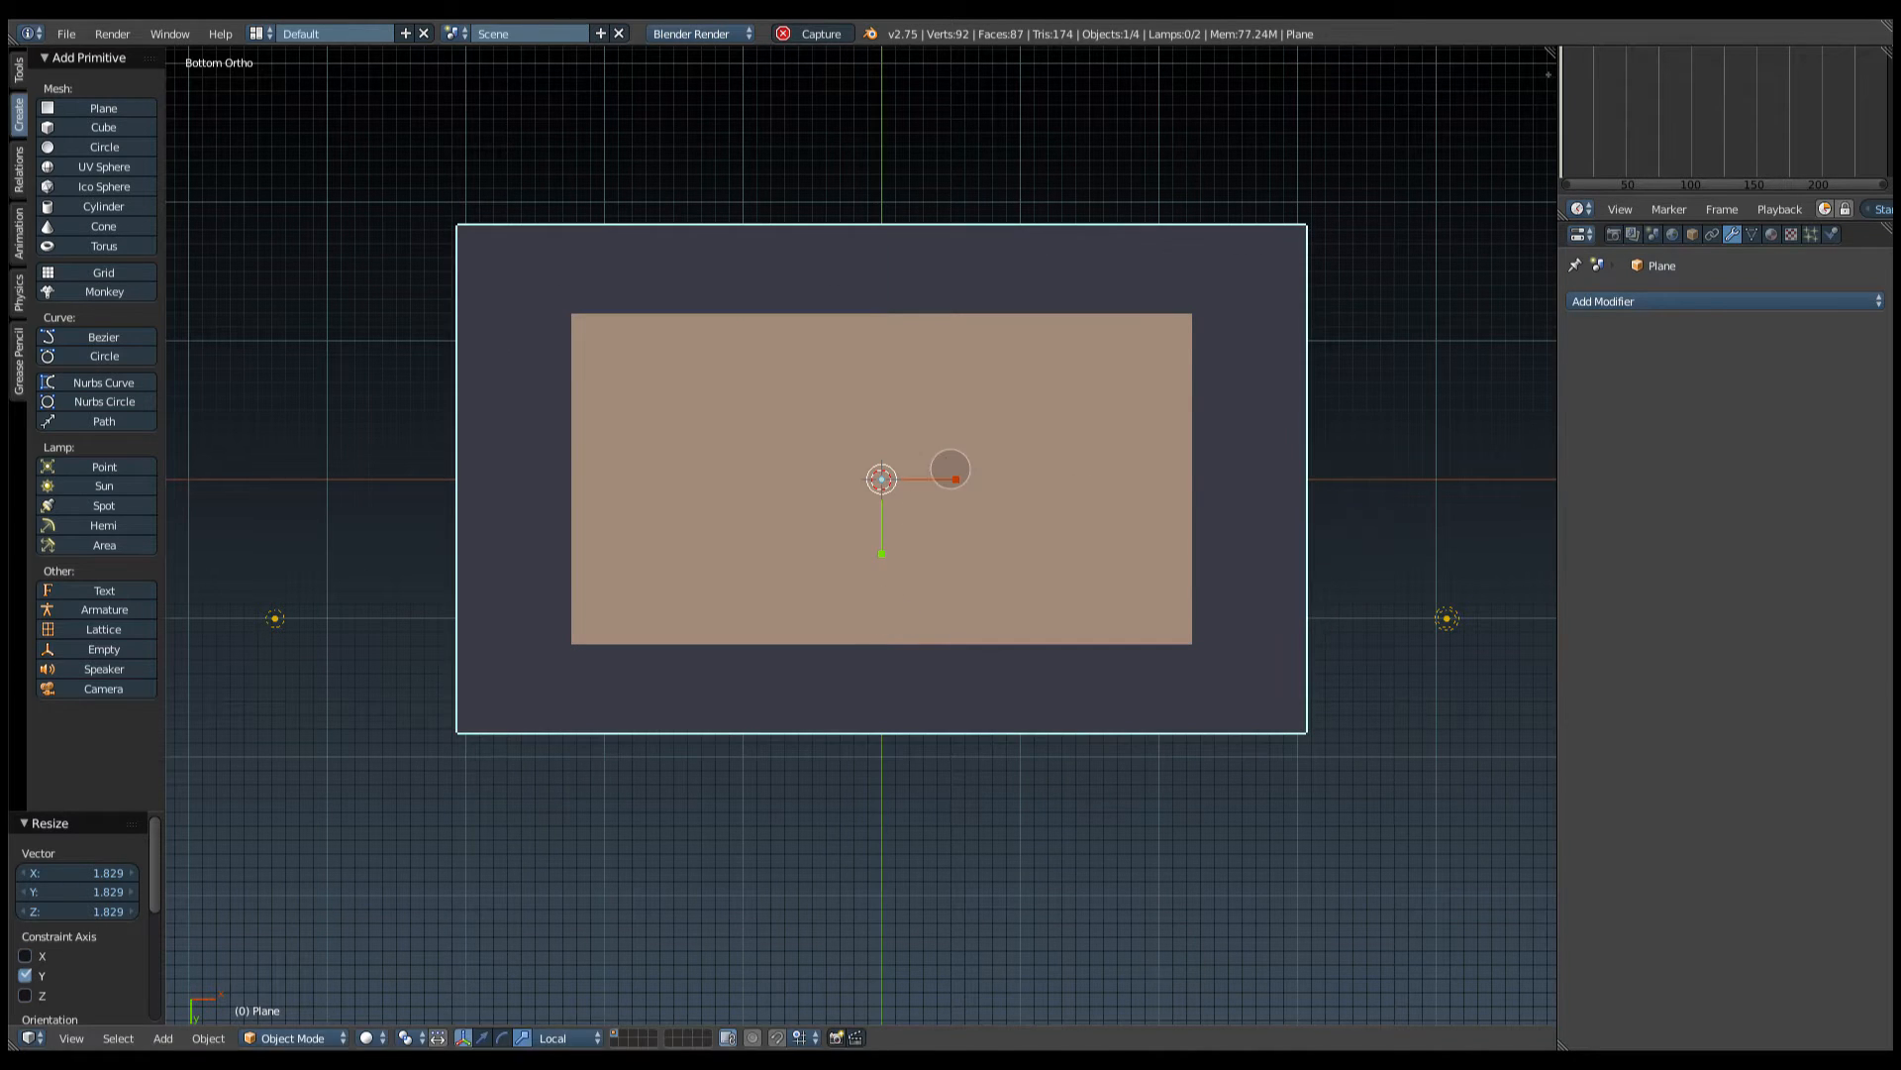
pyautogui.press('s')
pyautogui.press('x')
pyautogui.click(955, 479)
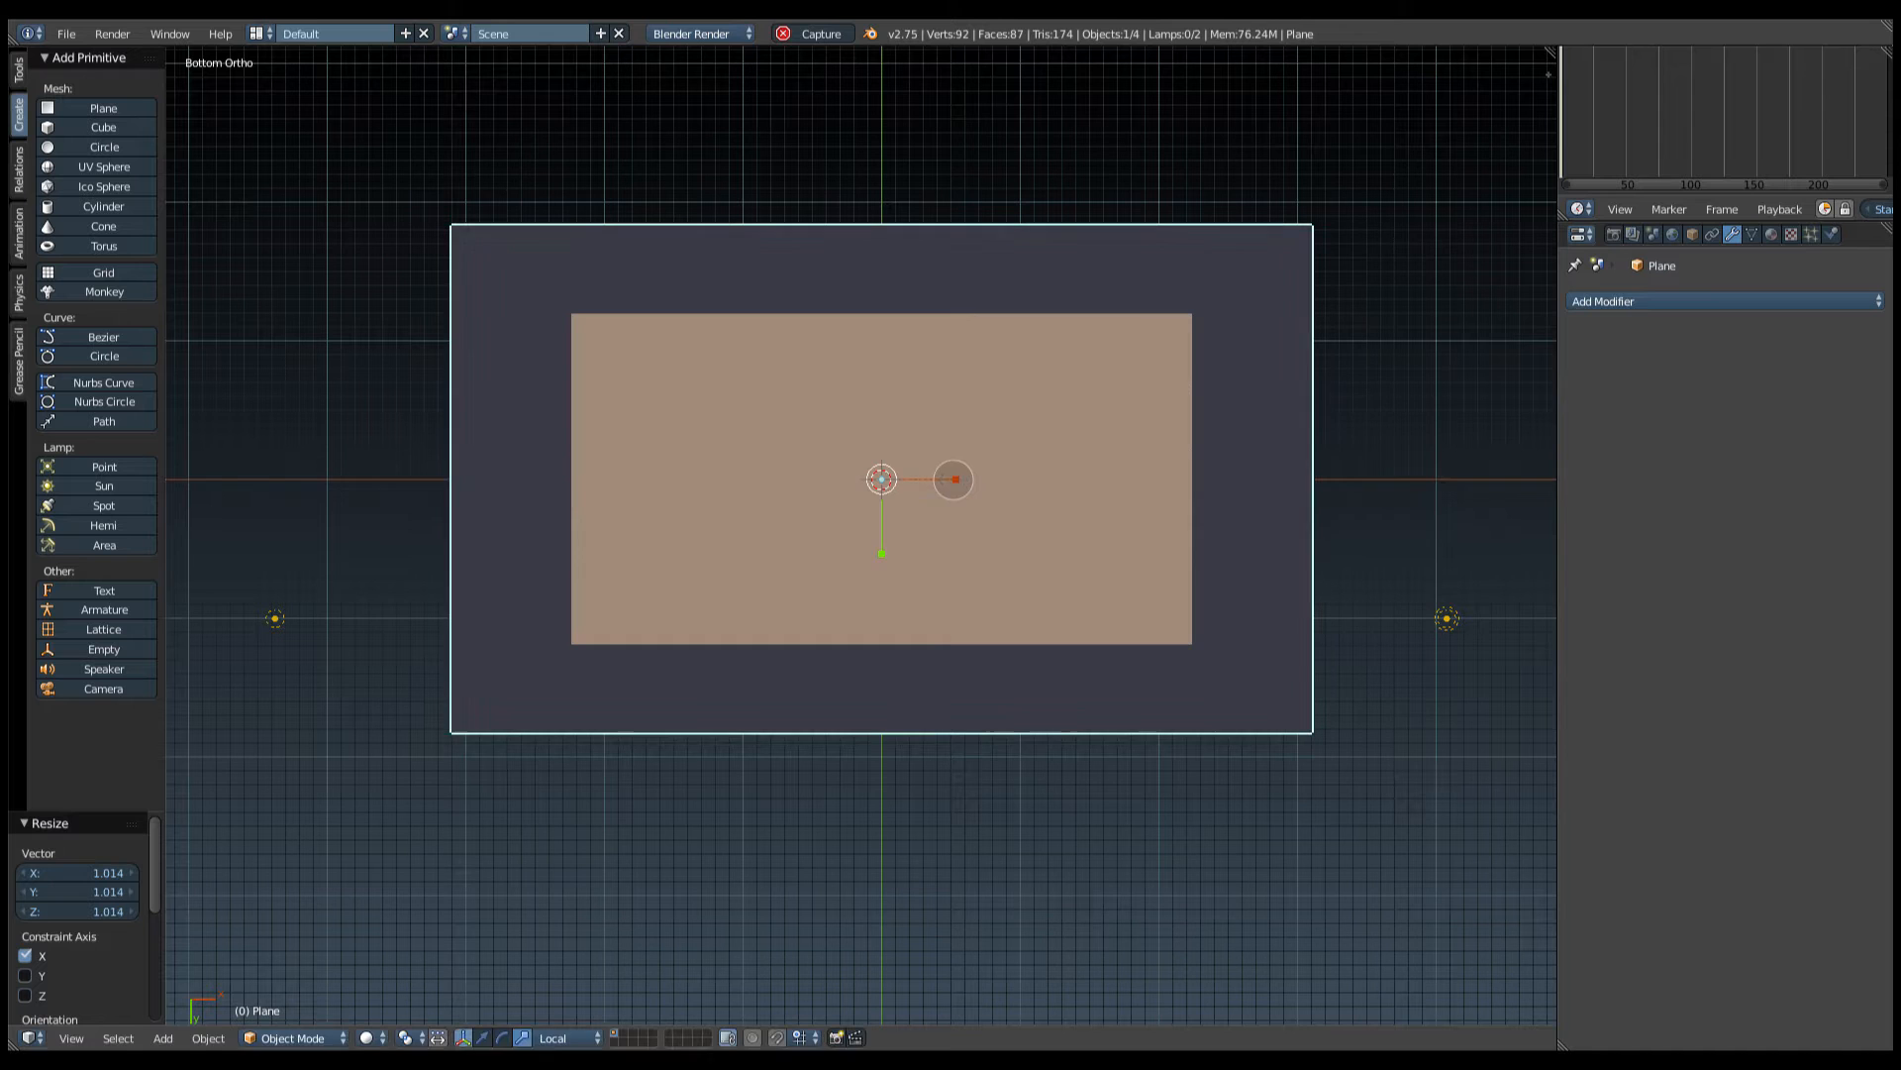
# Subdivide the whole plane six times in Edit Mode and return to Object Mode.
pyautogui.moveTo(641, 752); pyautogui.dragTo(941, 832, button='middle')
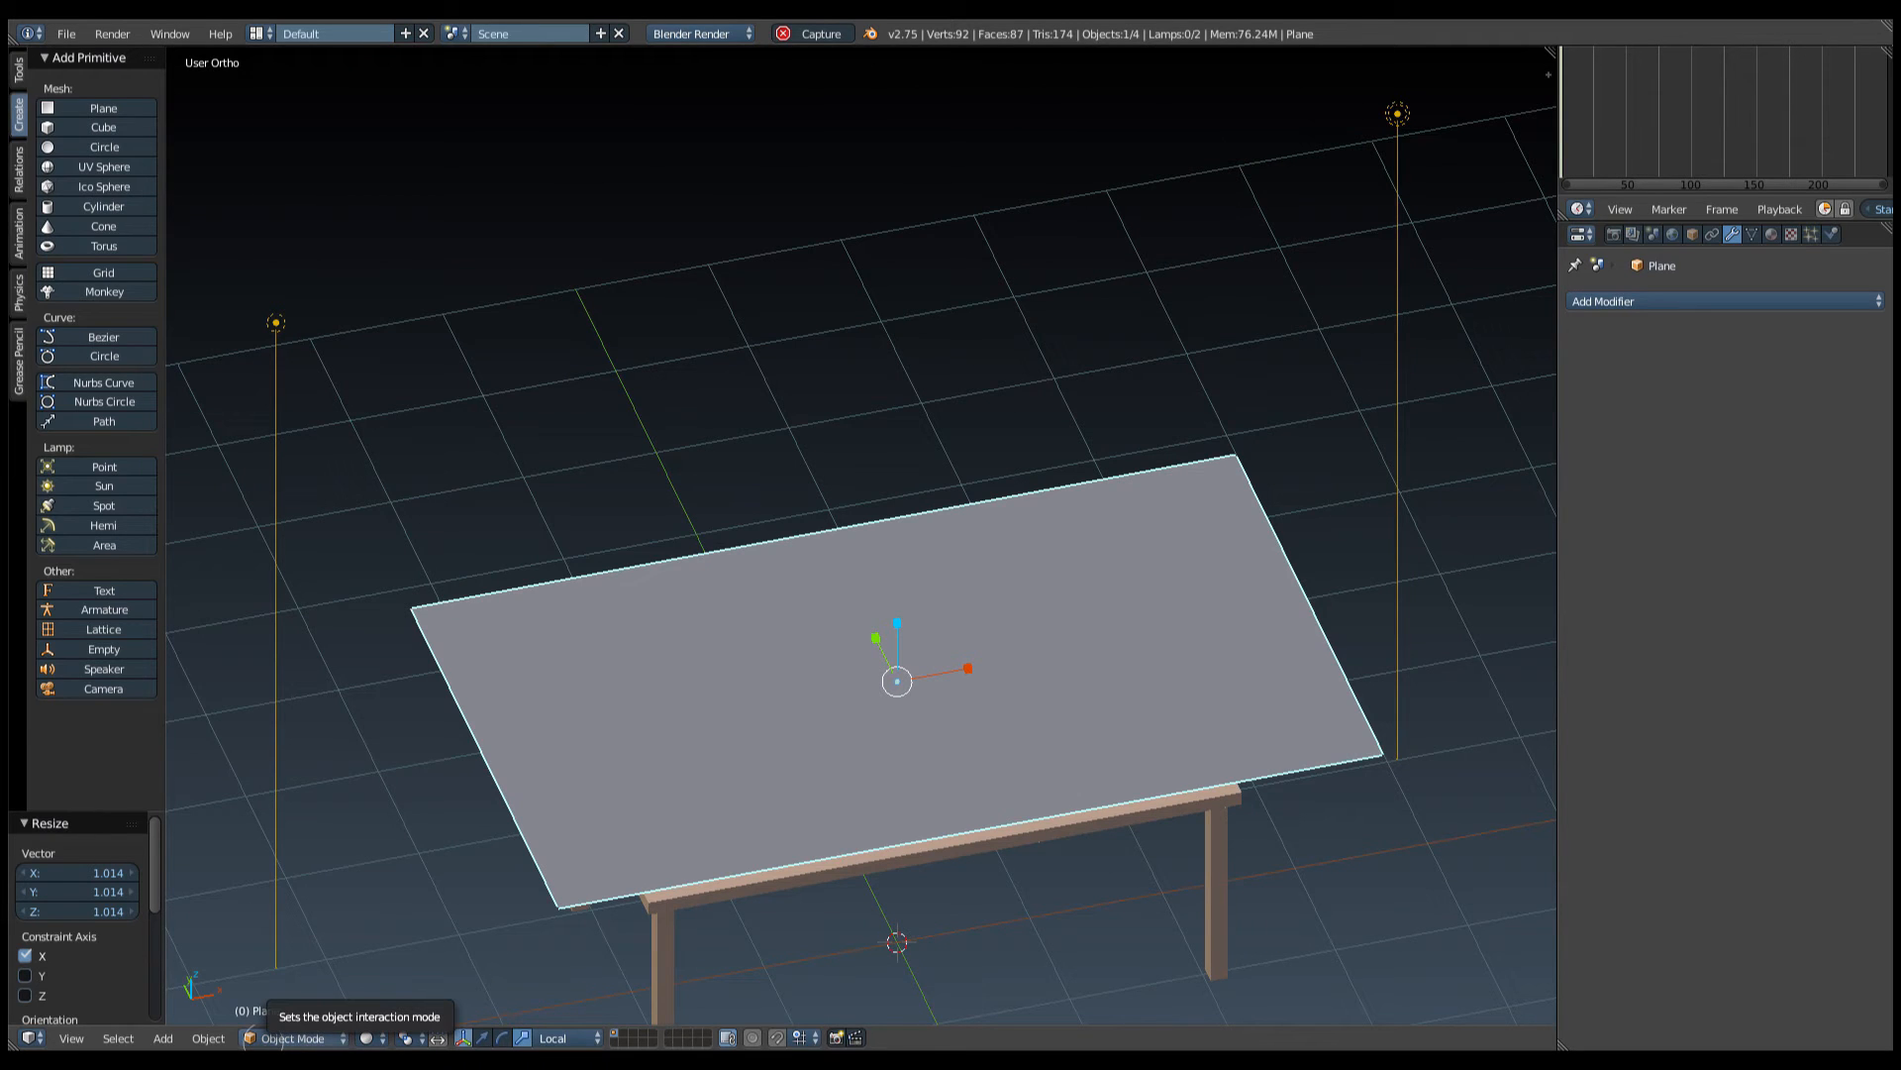
pyautogui.click(285, 1038)
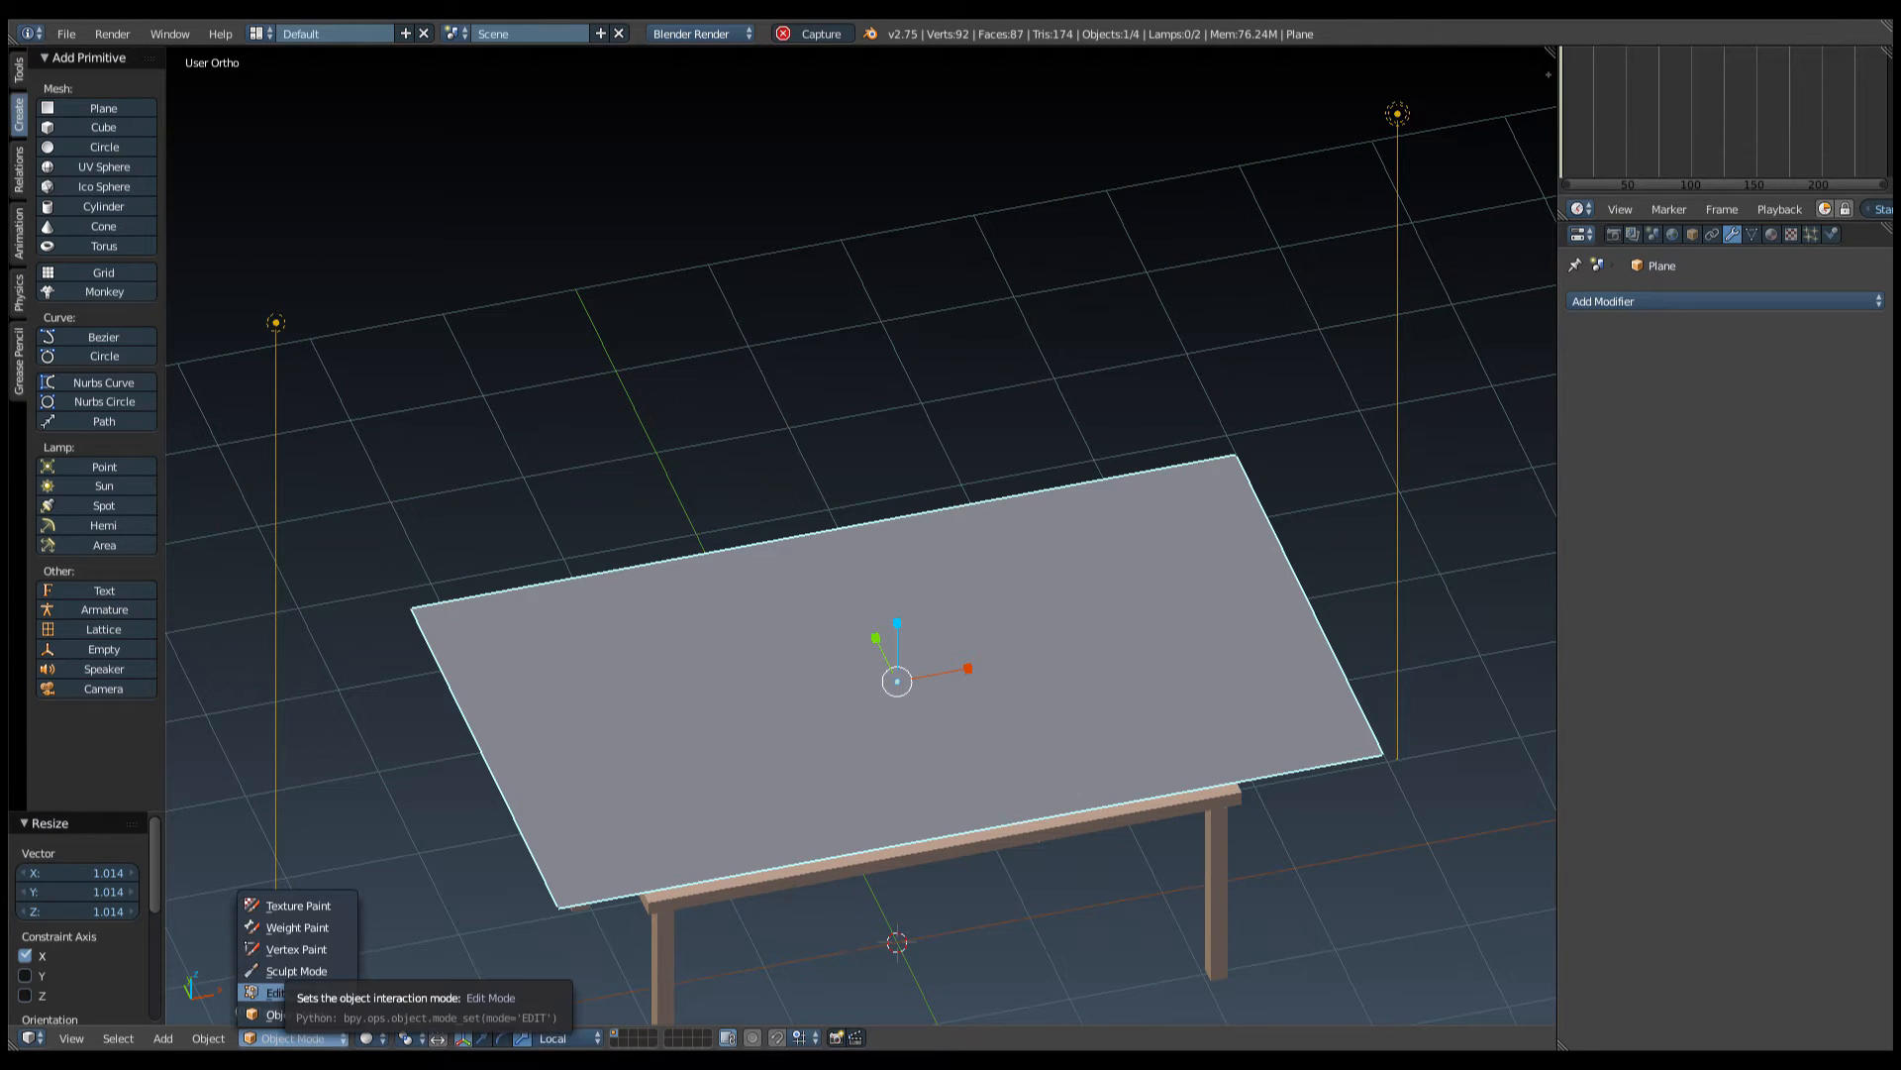
pyautogui.click(275, 992)
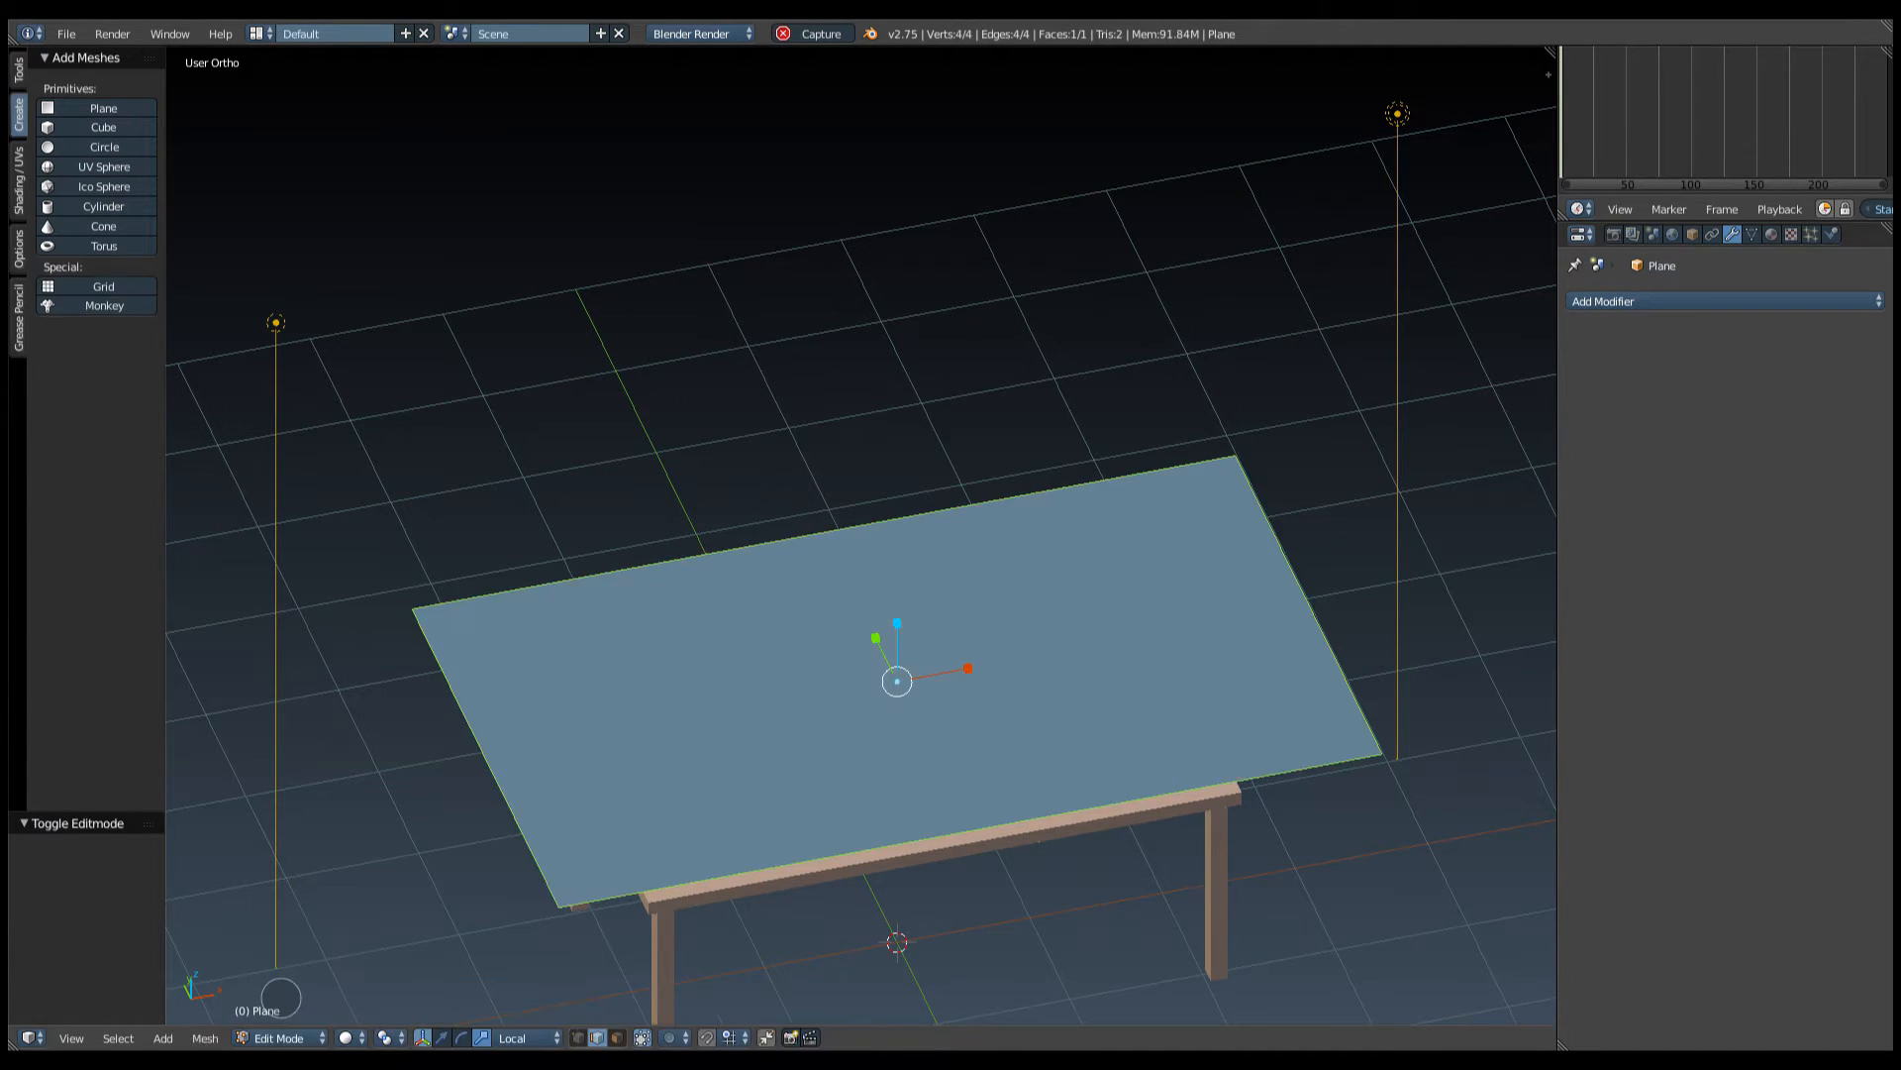
pyautogui.moveTo(738, 691); pyautogui.dragTo(785, 560, button='middle')
pyautogui.scroll(1, 813, 668)
pyautogui.moveTo(800, 672); pyautogui.dragTo(817, 665, button='middle')
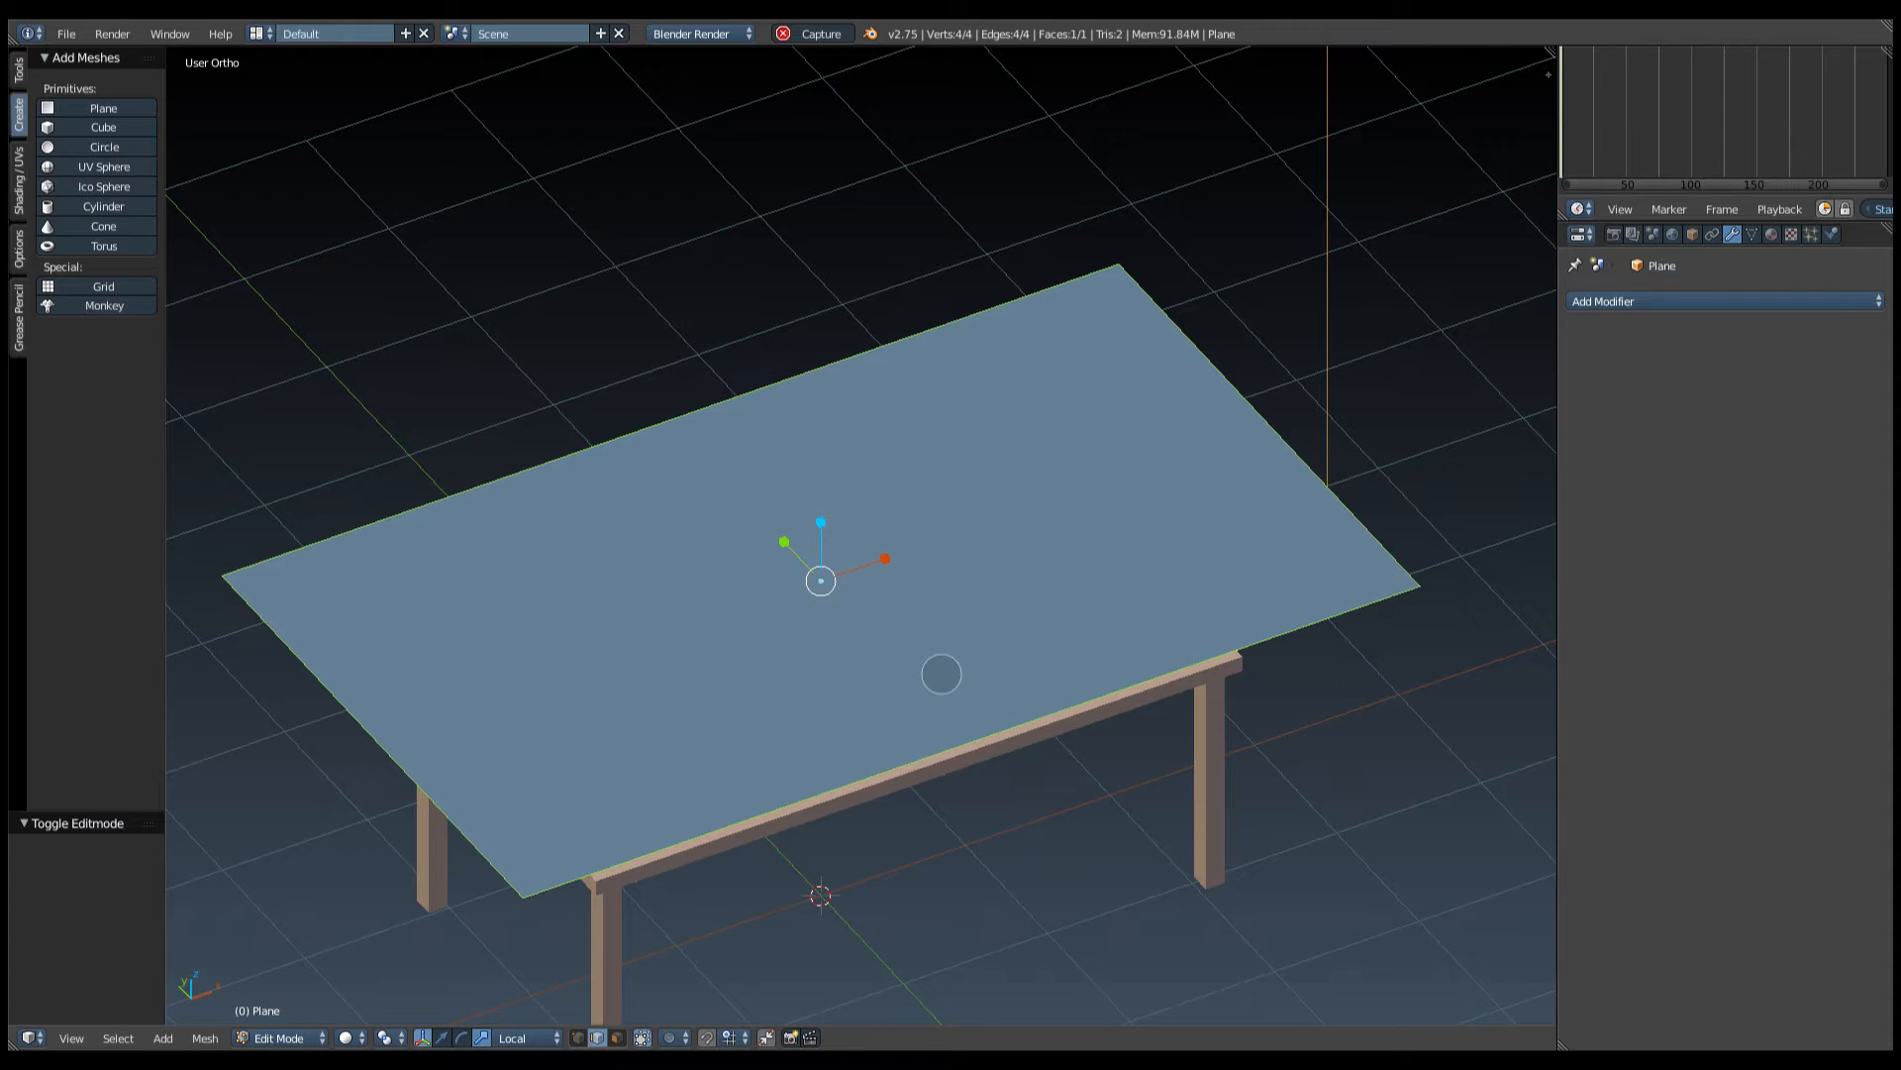
pyautogui.press('w')
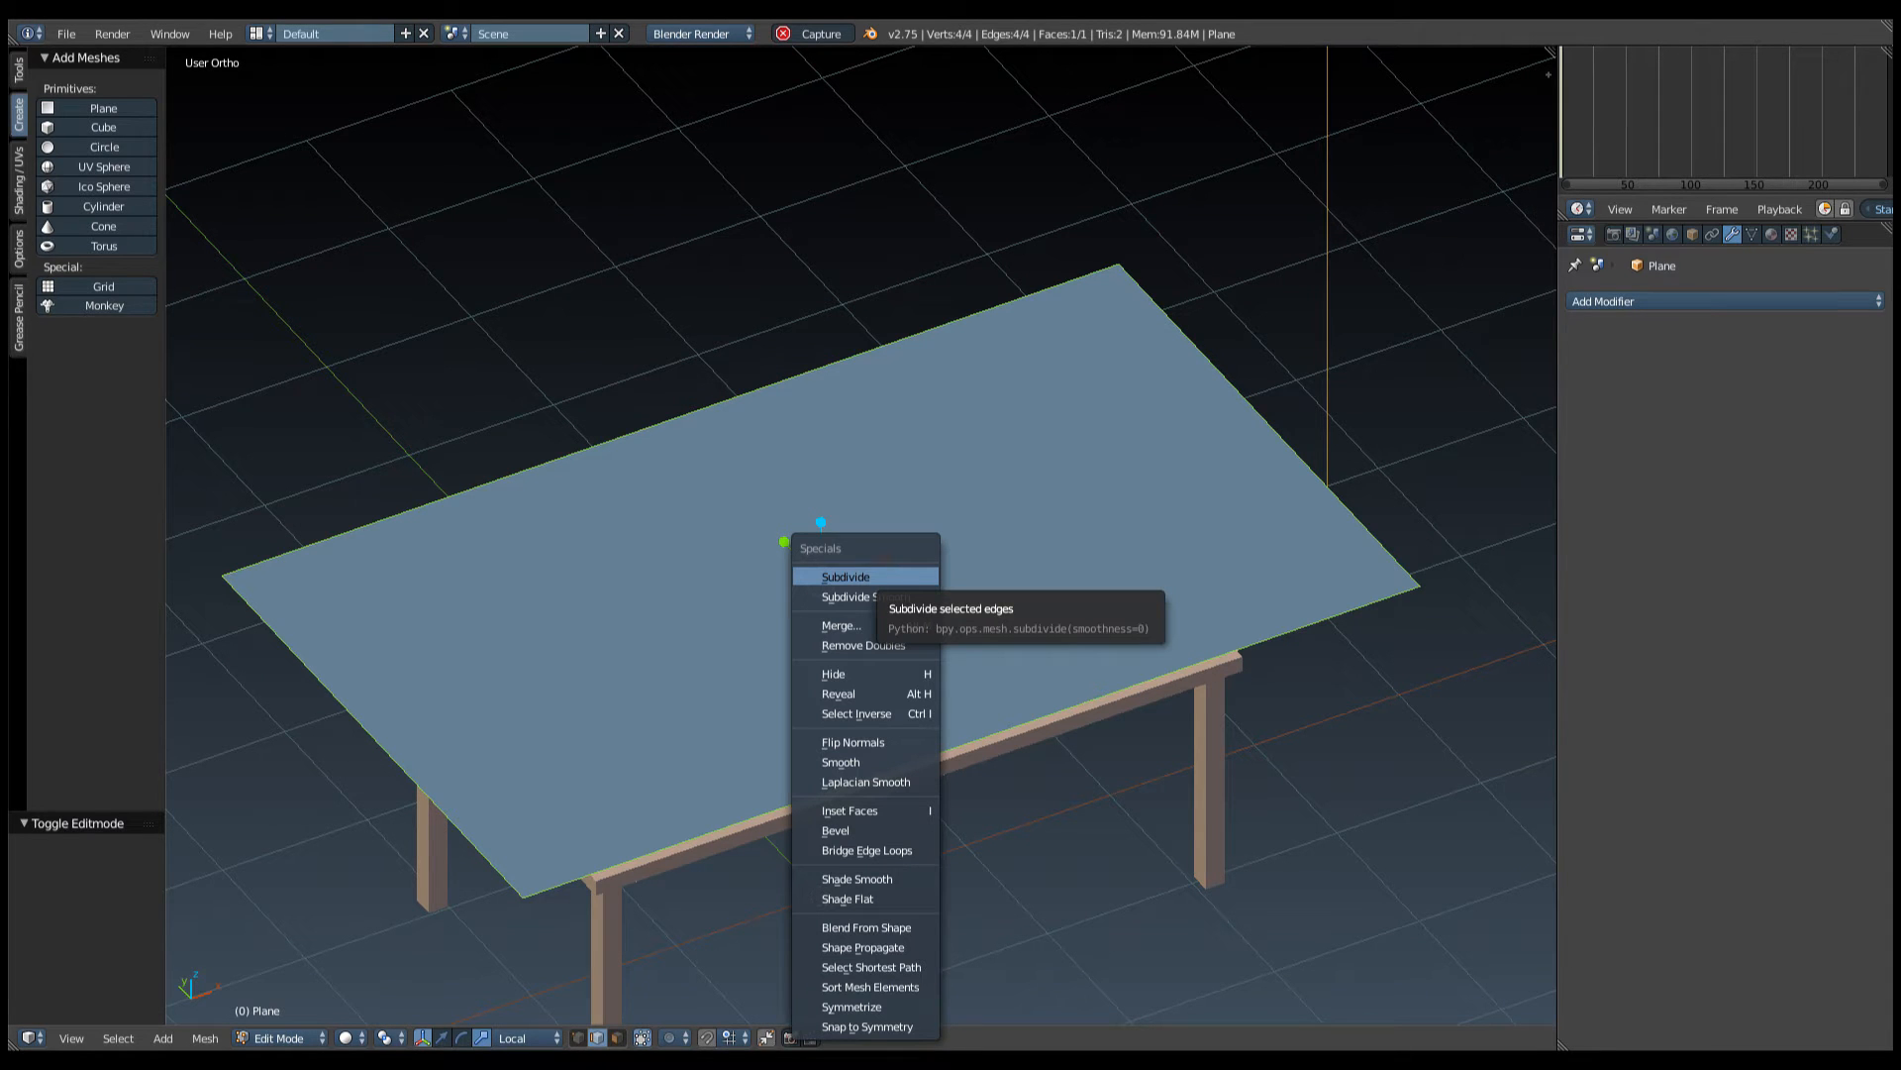
pyautogui.click(862, 576)
pyautogui.press('w')
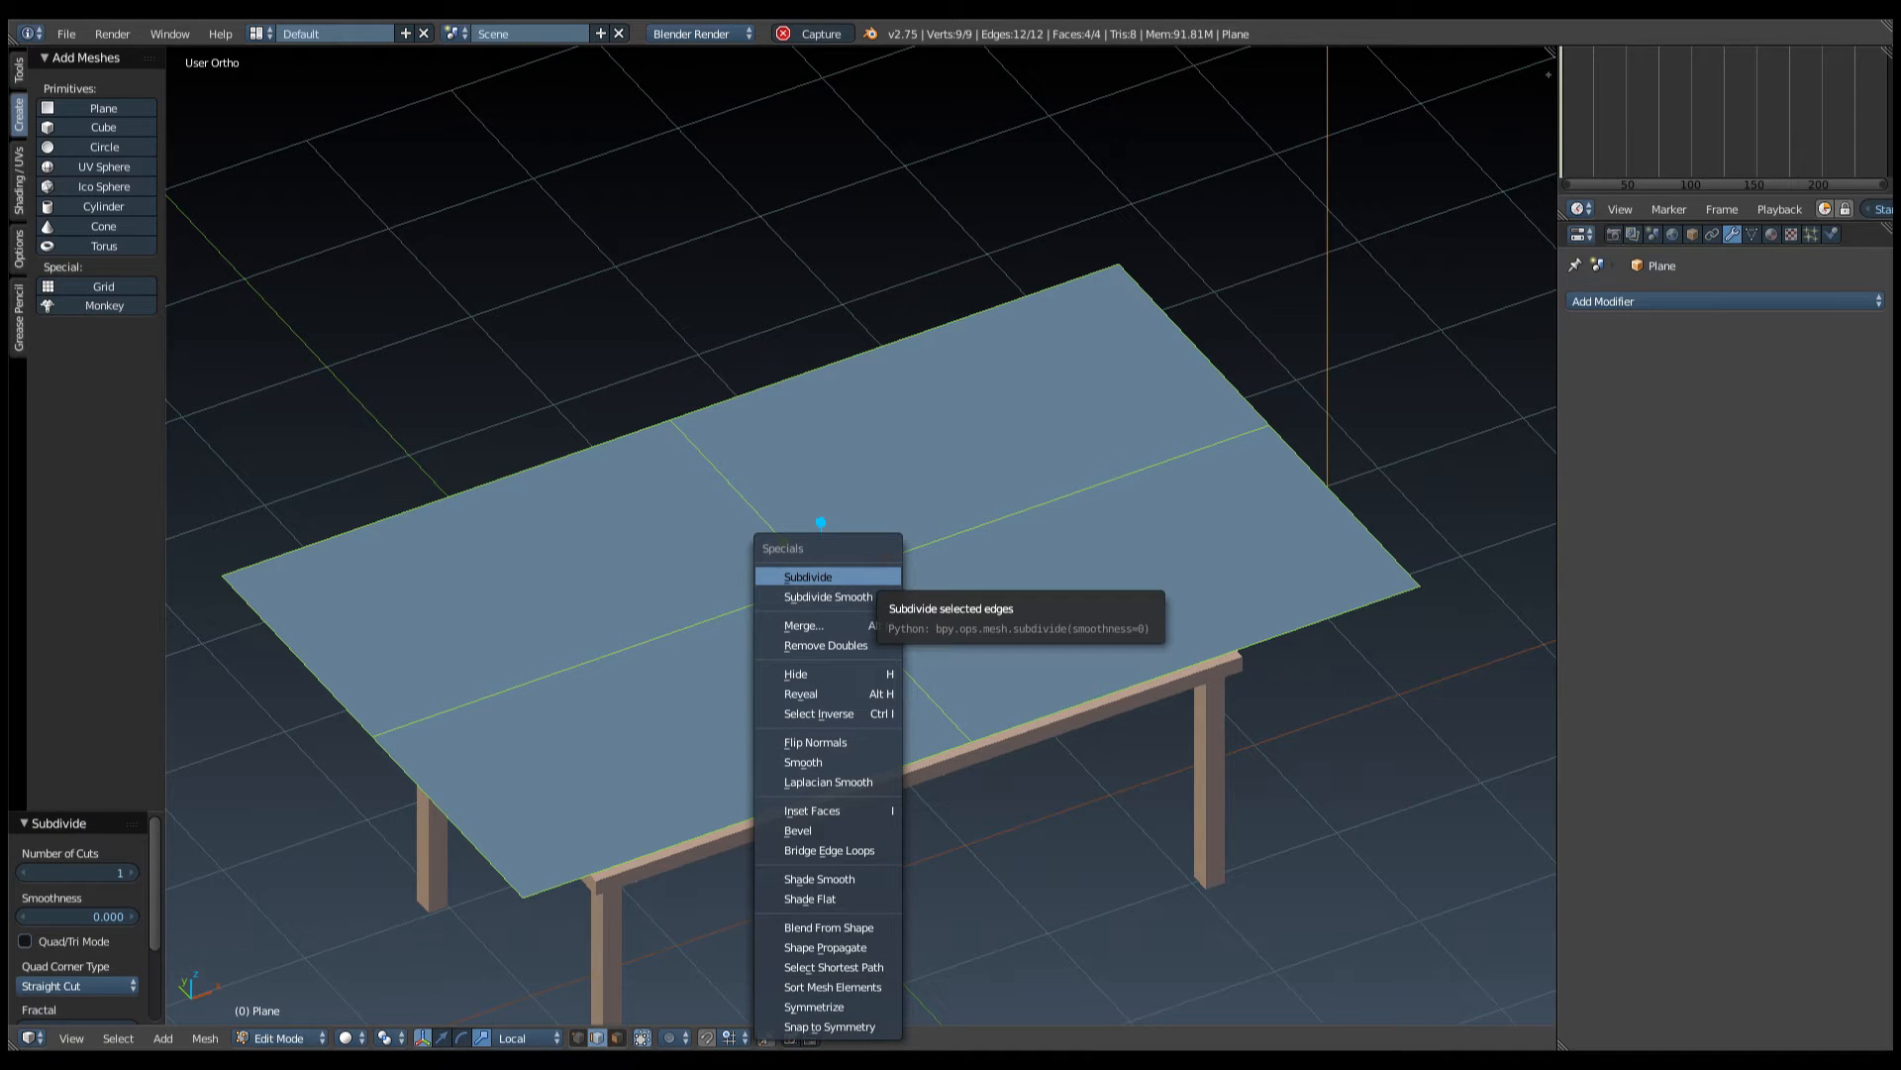
pyautogui.click(828, 576)
pyautogui.press('w')
pyautogui.click(828, 576)
pyautogui.press('w')
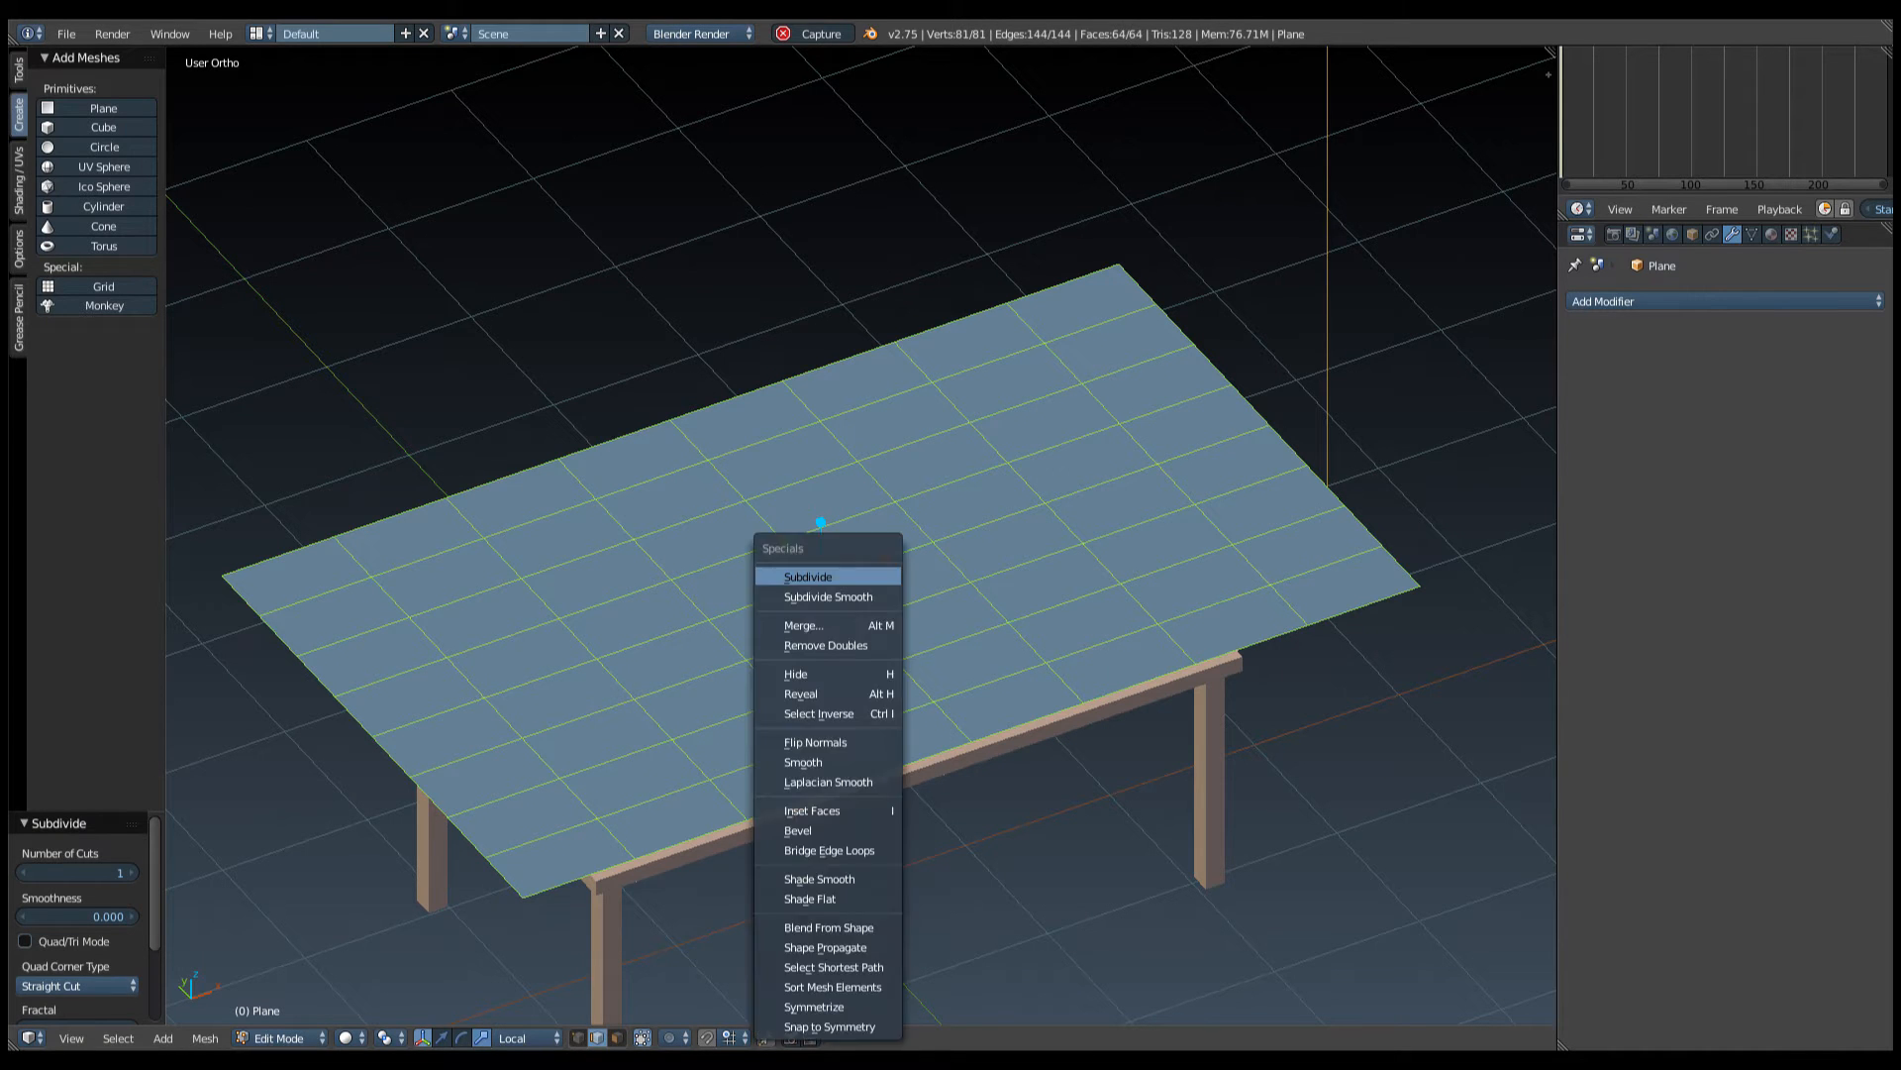
pyautogui.click(828, 576)
pyautogui.press('w')
pyautogui.click(828, 576)
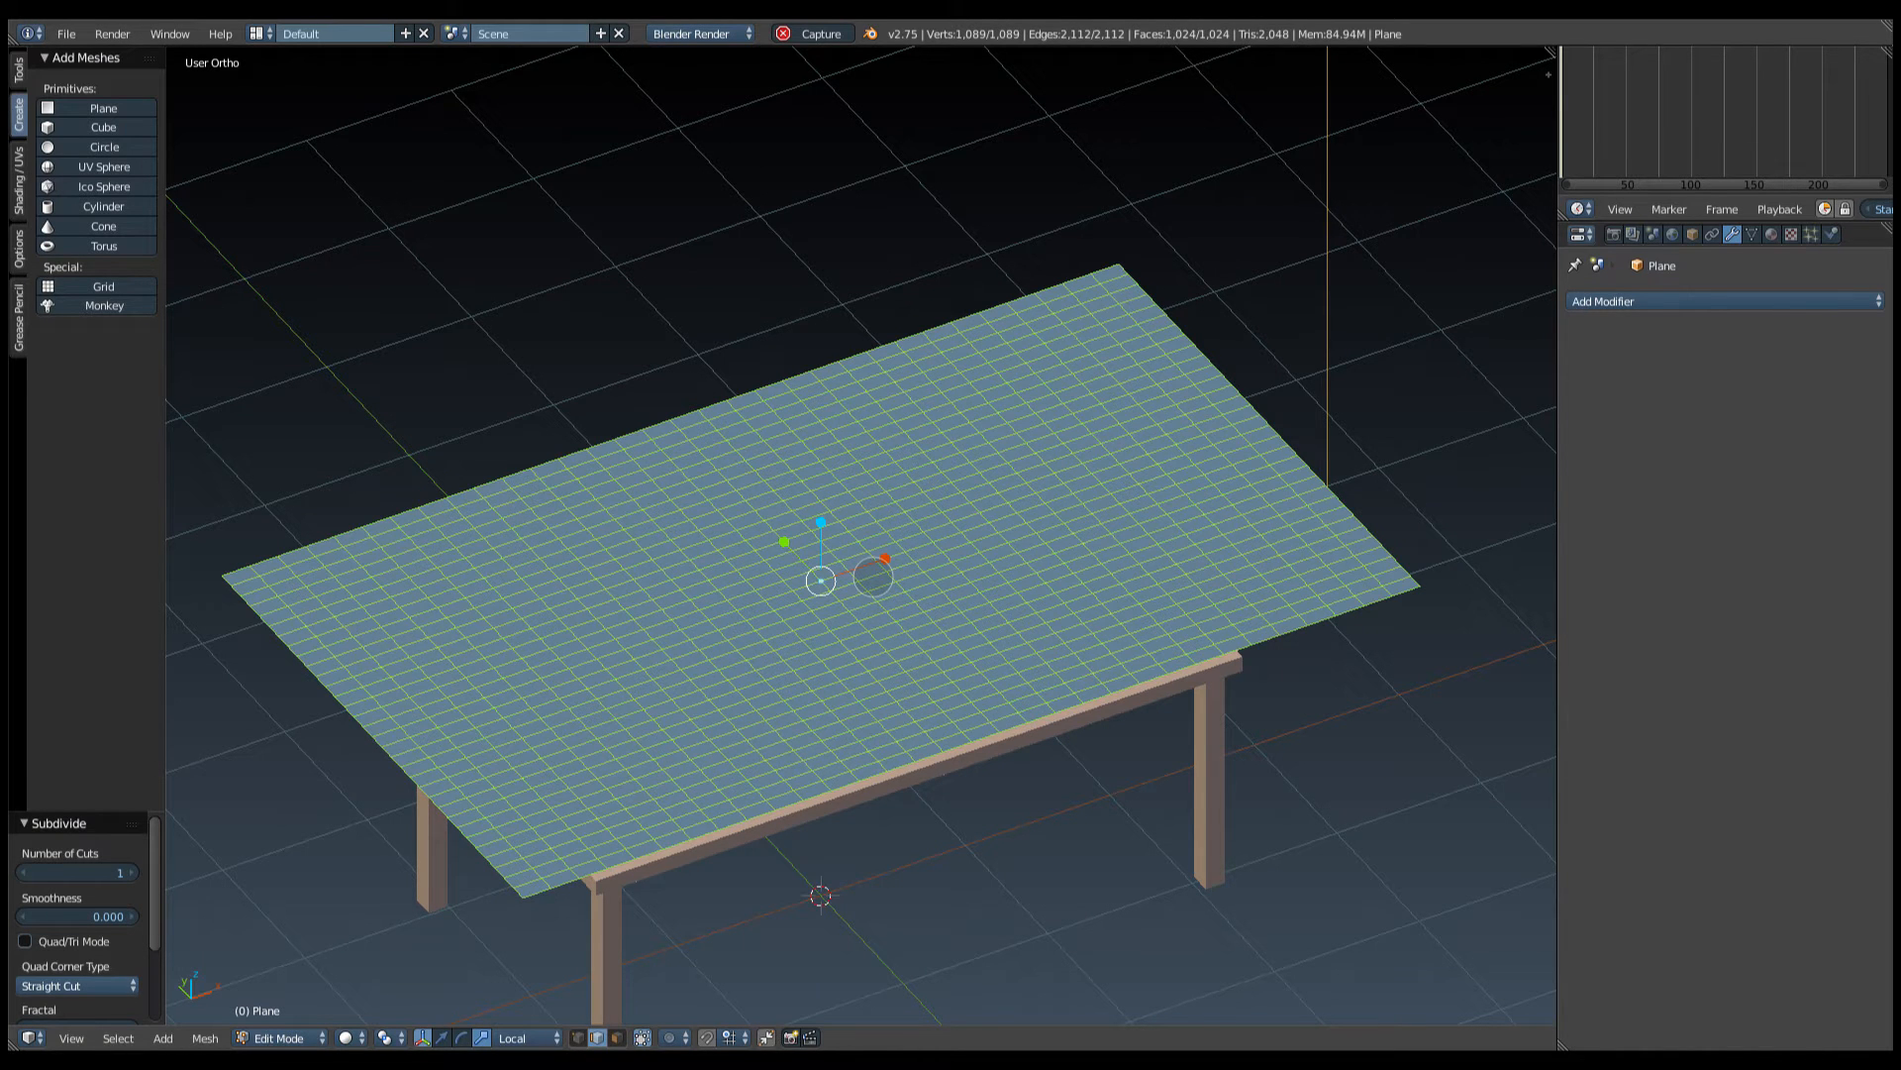
pyautogui.press('w')
pyautogui.click(828, 576)
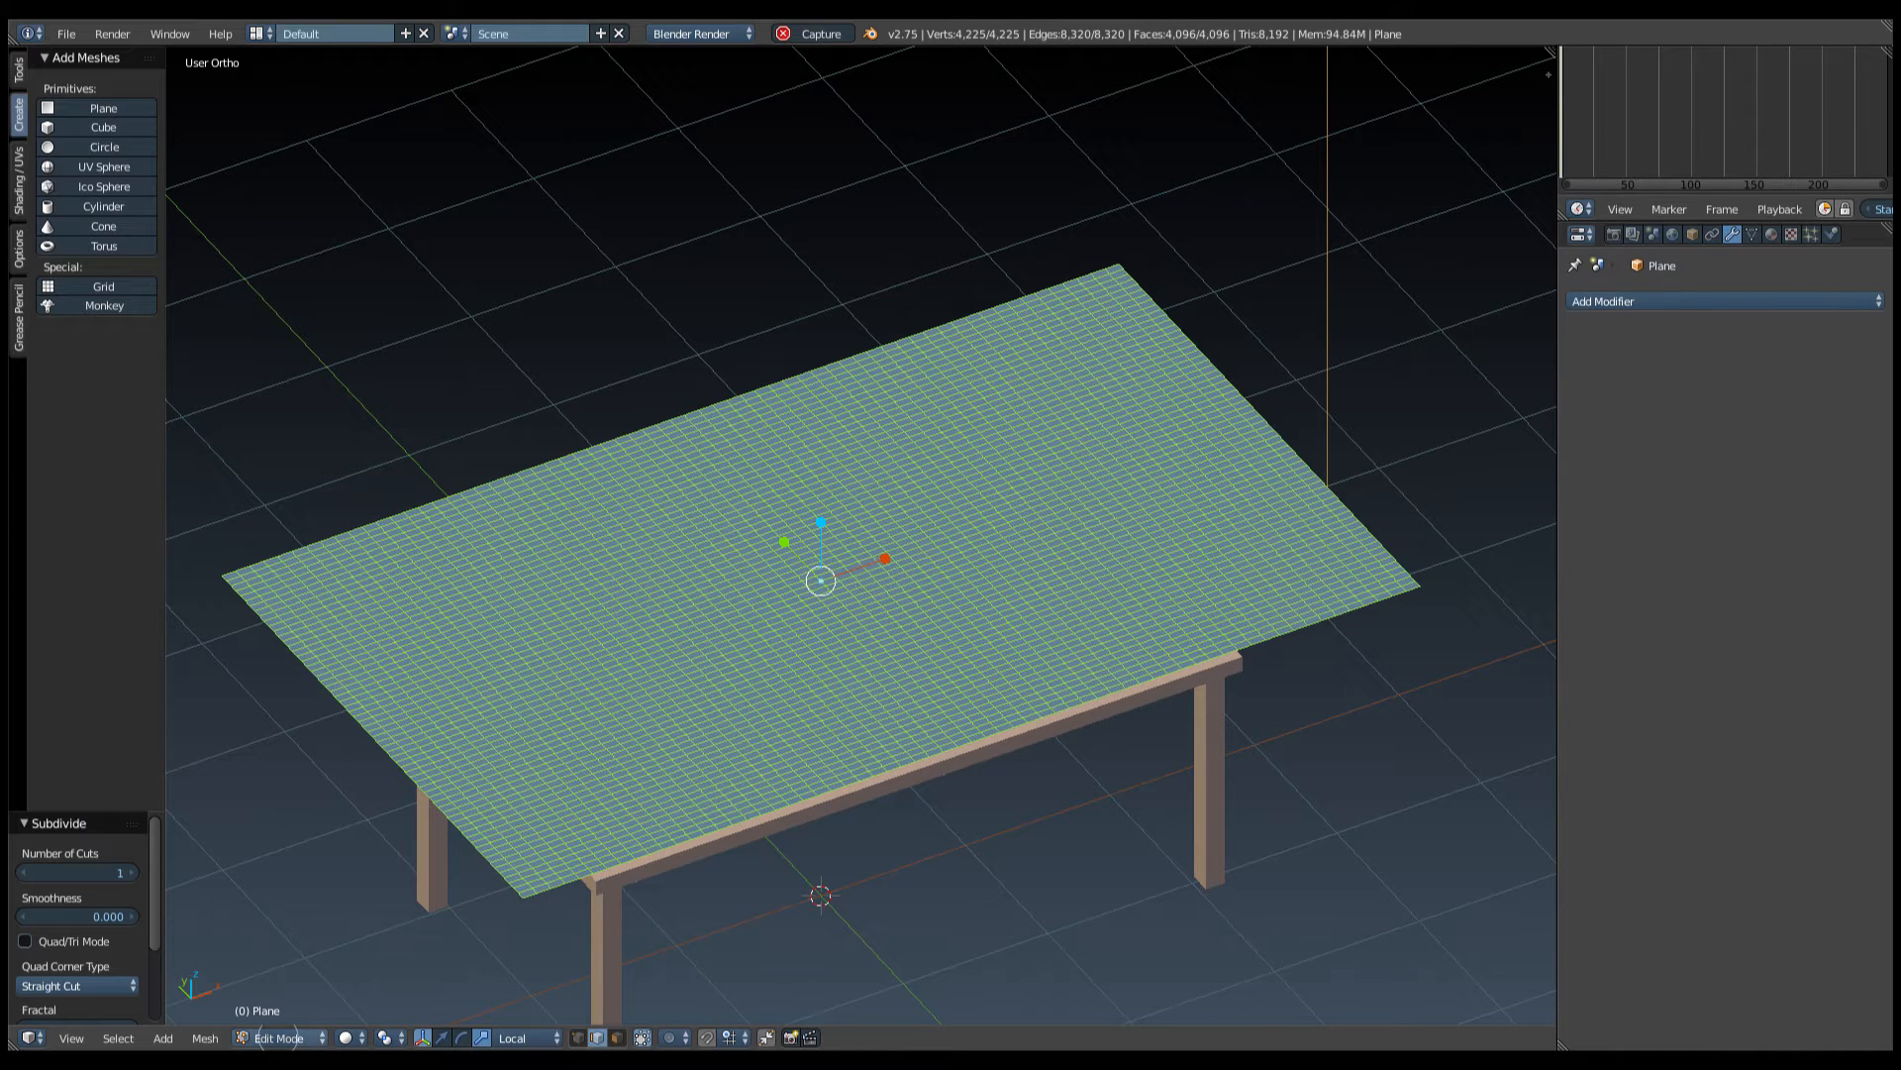
pyautogui.click(280, 1037)
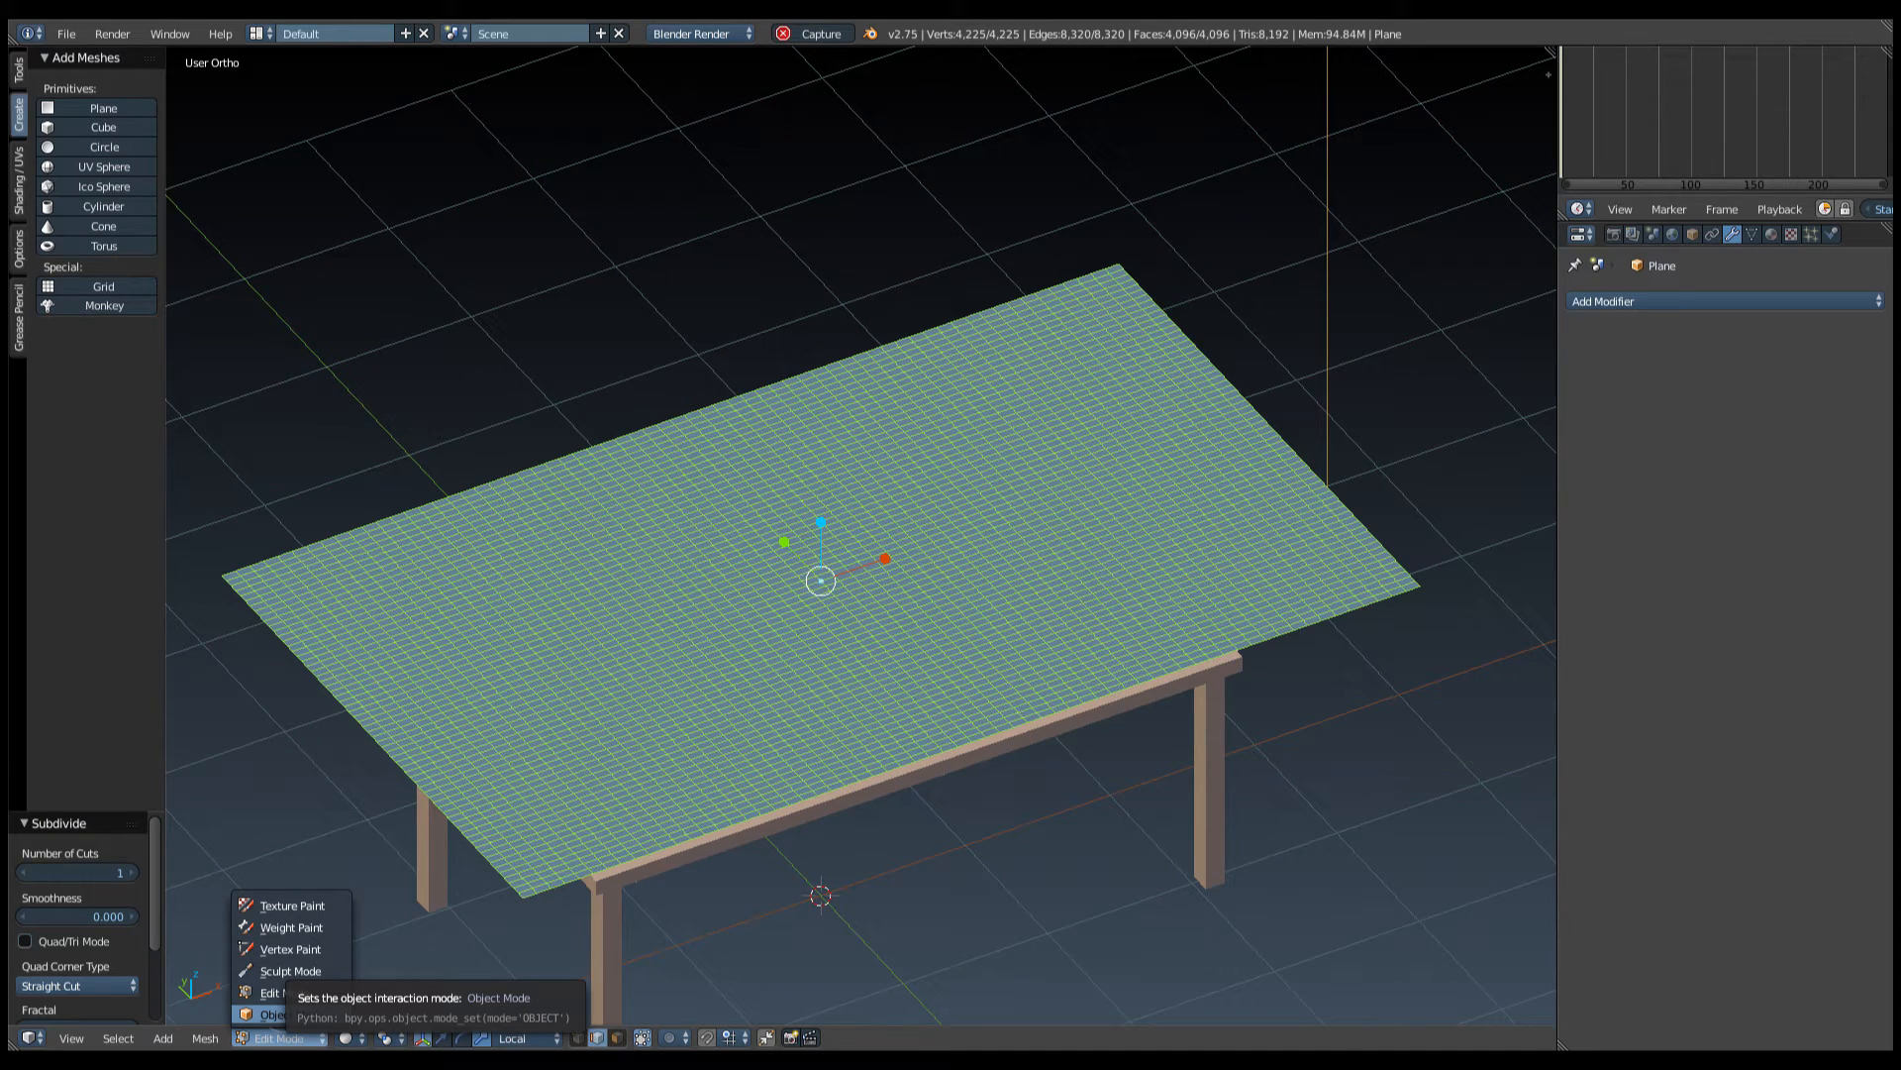
pyautogui.click(259, 1014)
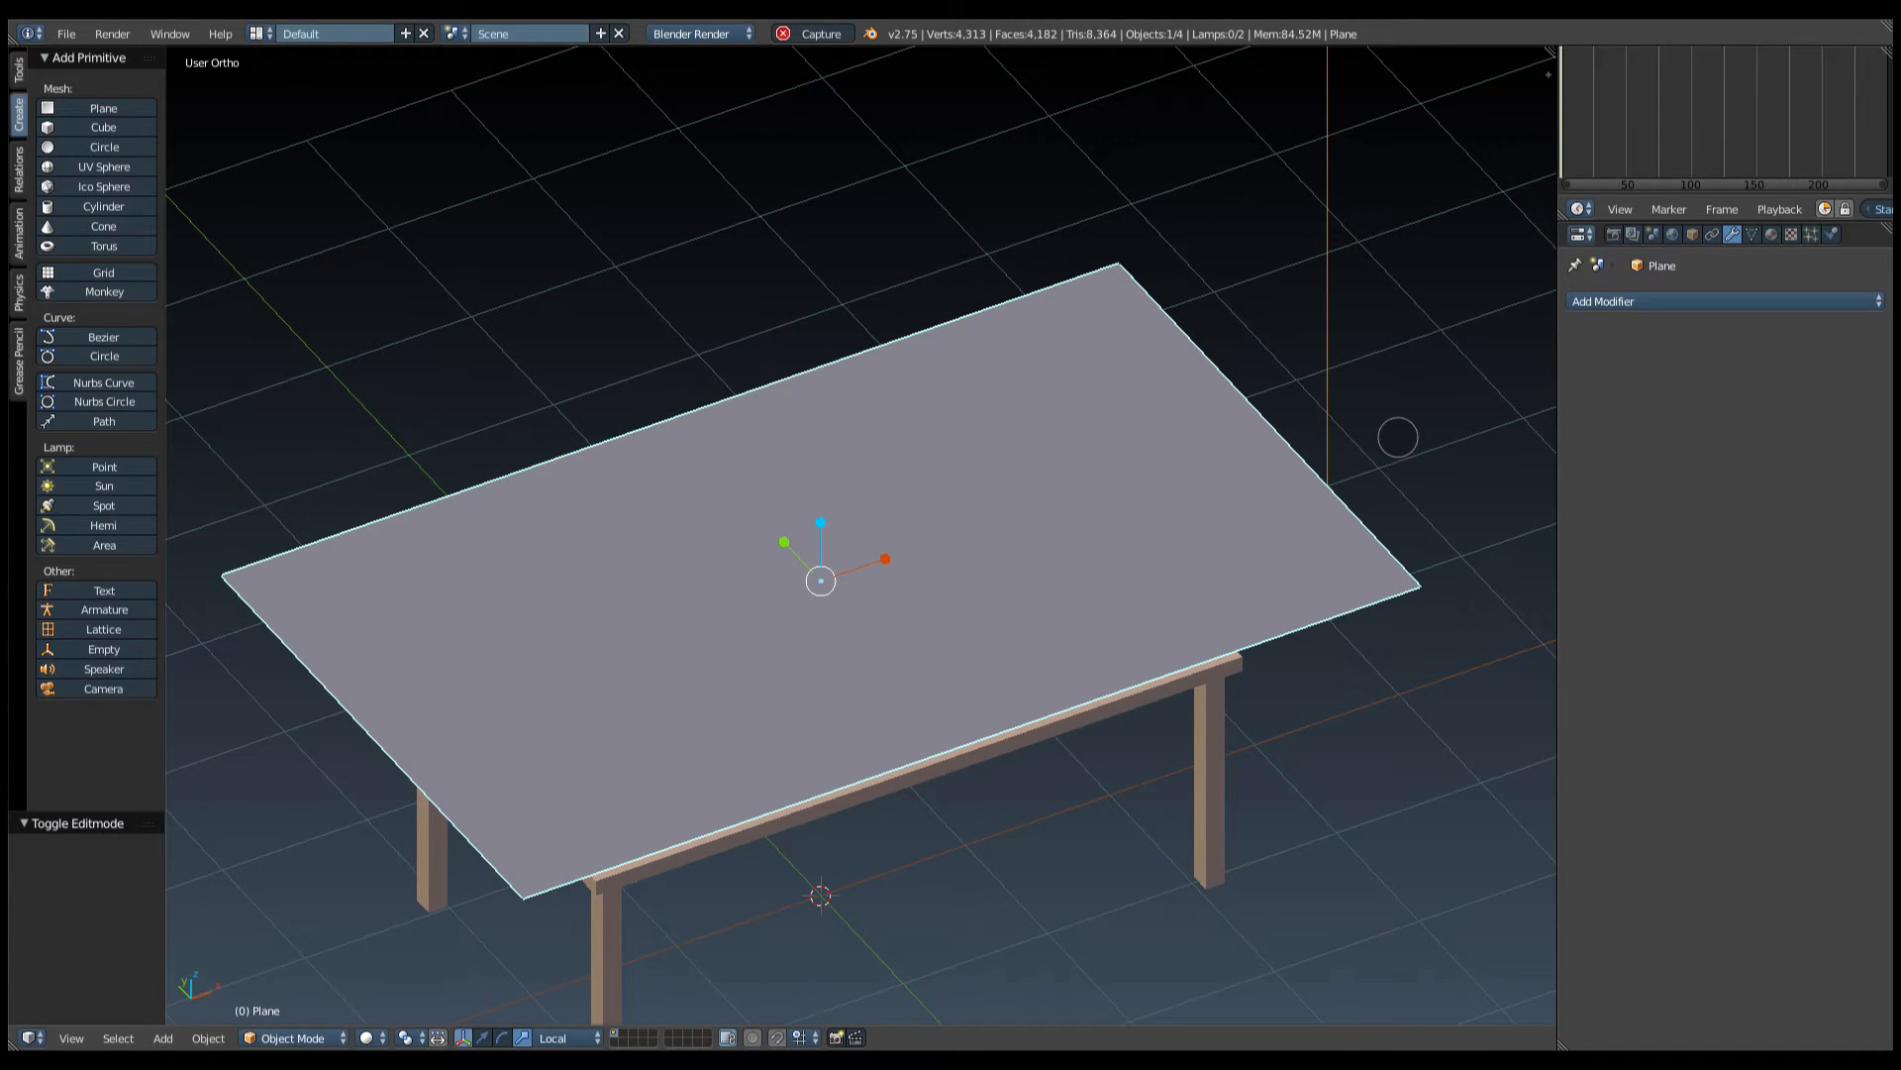
# Change the Properties area to the UV/Image Editor and widen it.
pyautogui.click(1580, 233)
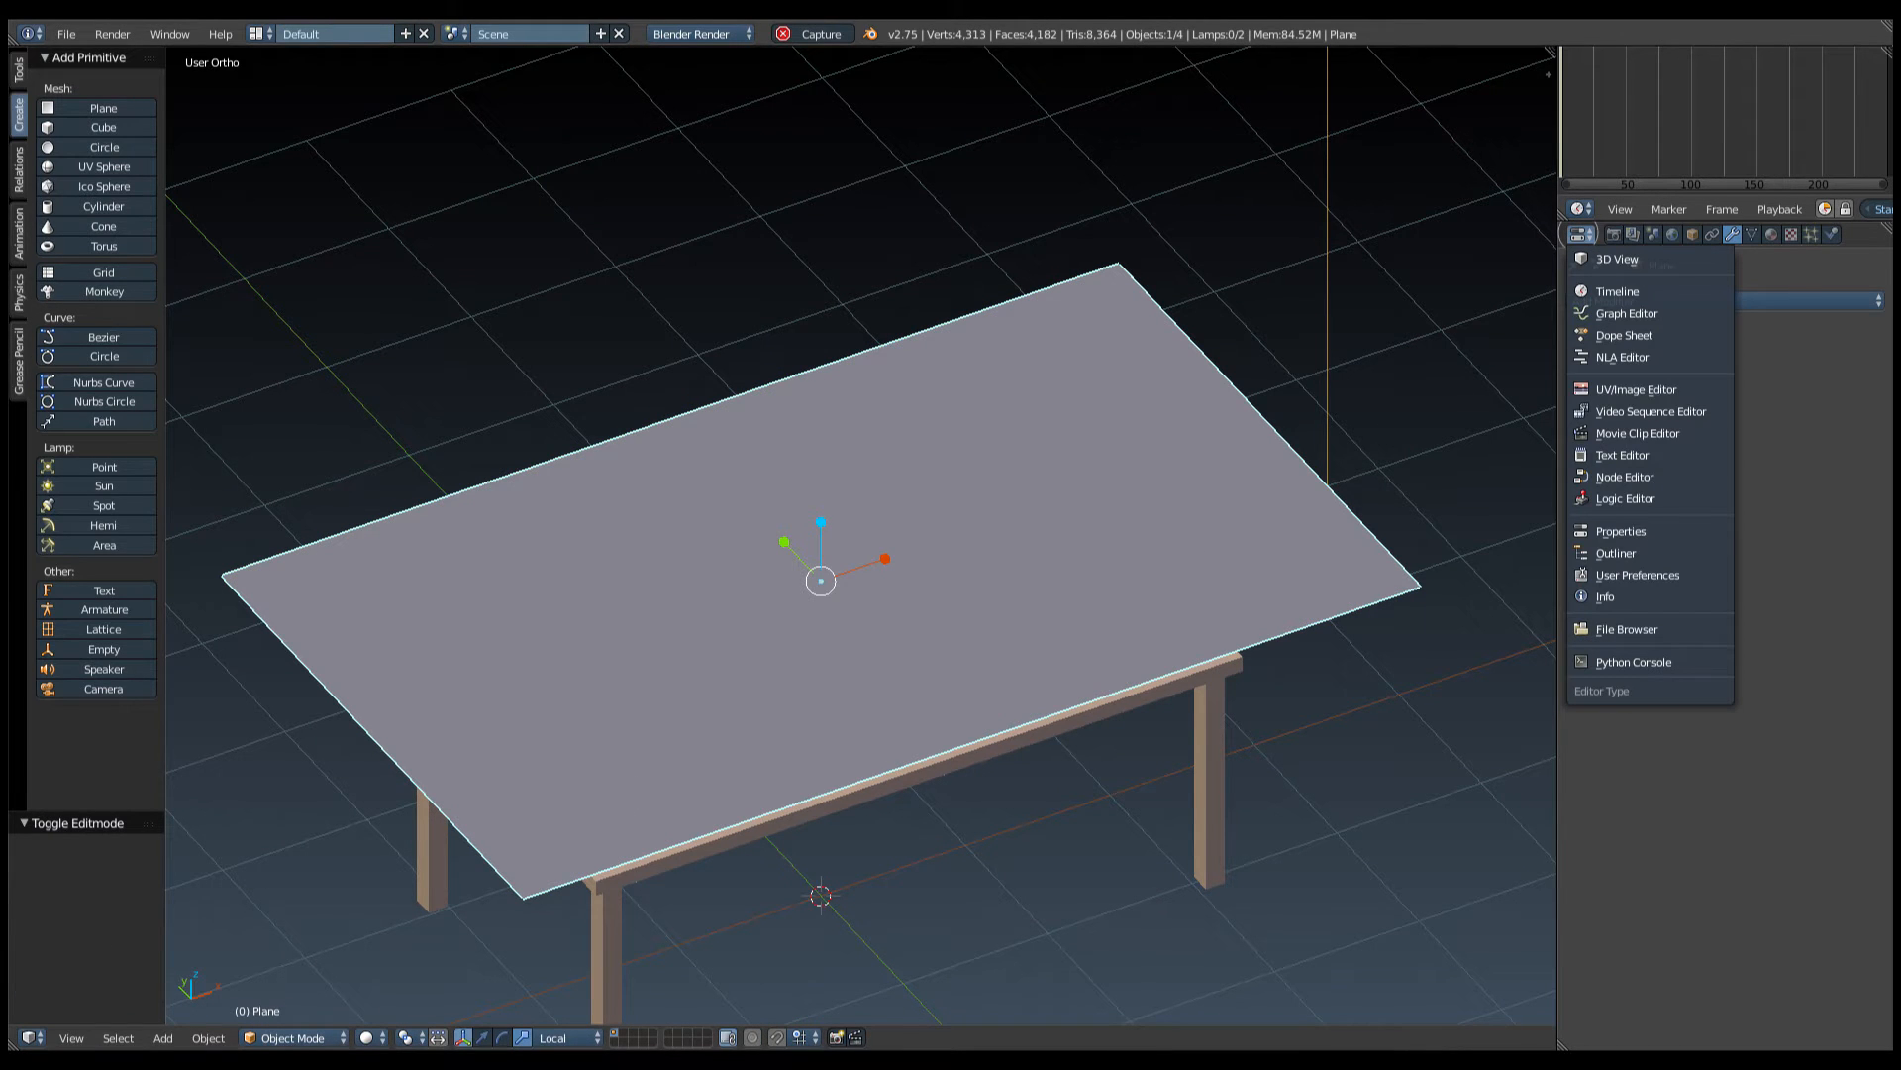
pyautogui.click(1636, 389)
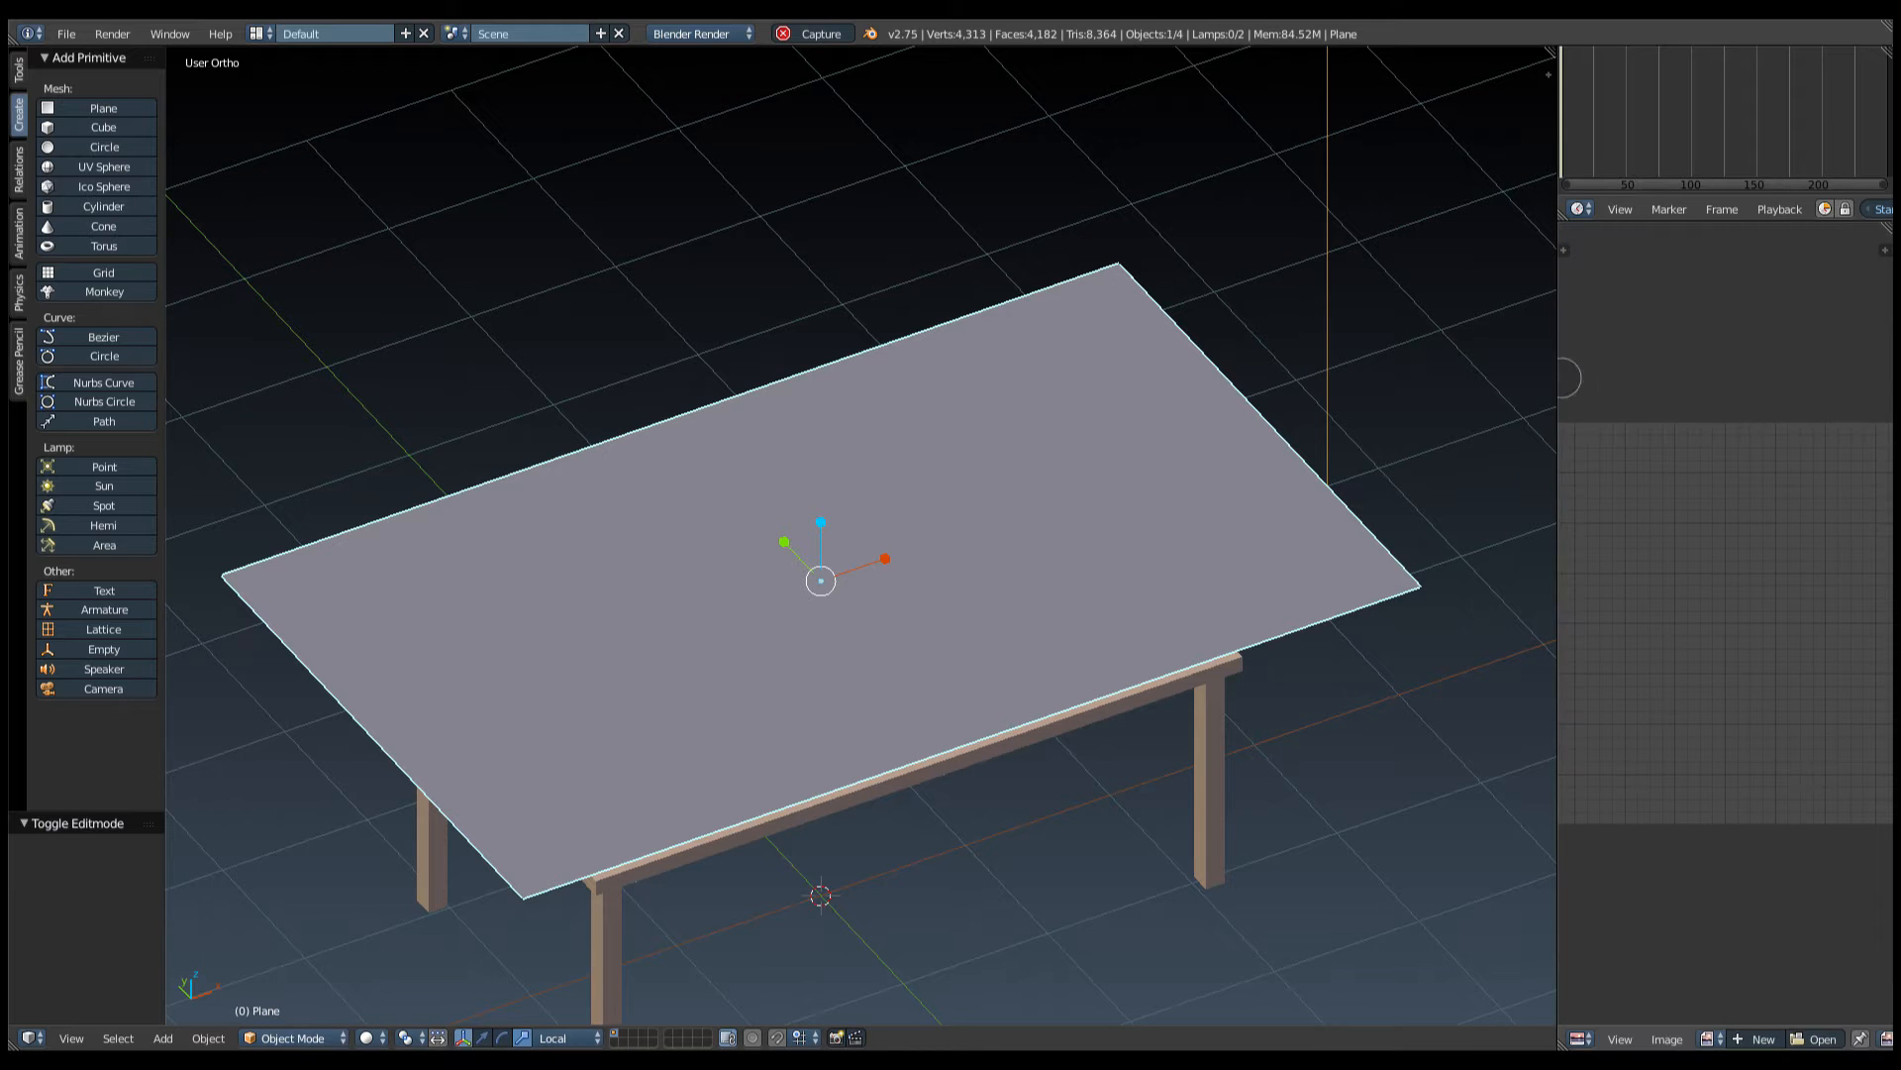
pyautogui.moveTo(1557, 428); pyautogui.dragTo(1336, 429)
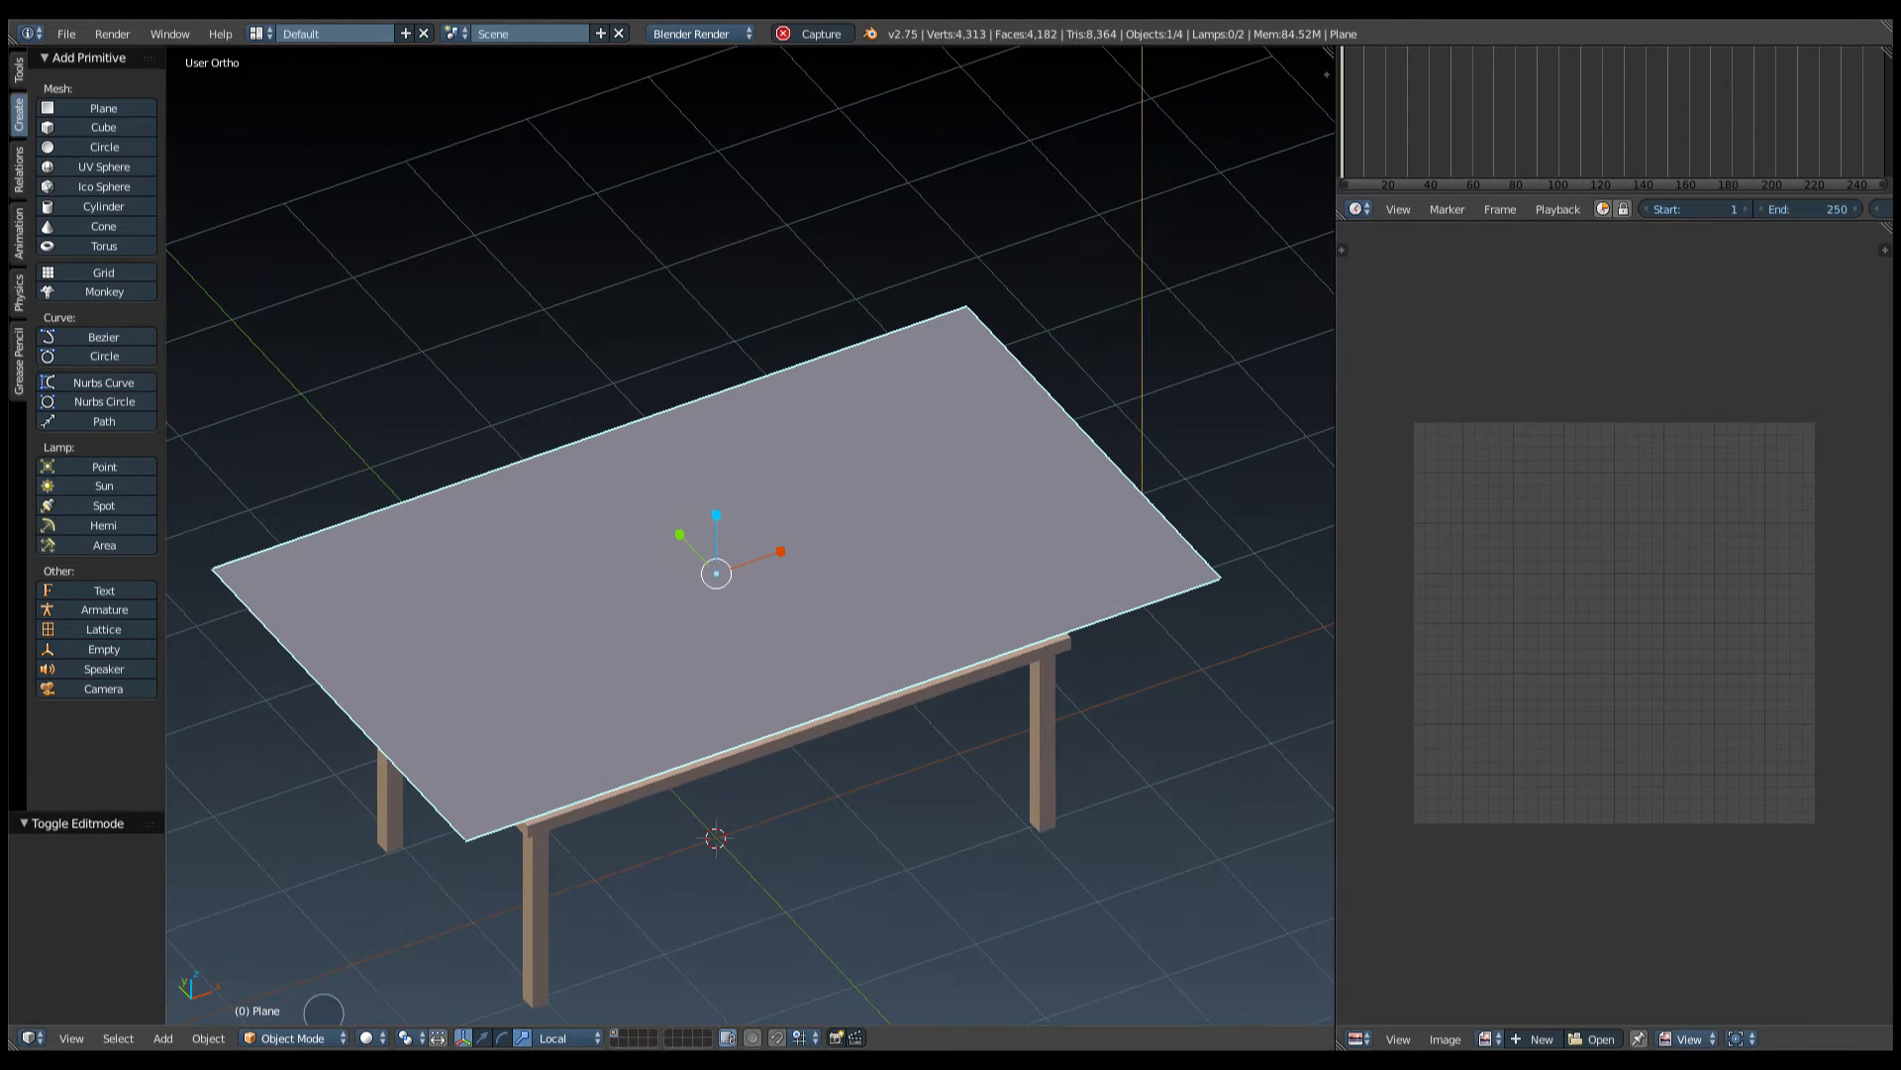
# Unwrap the plane's entire mesh with the standard Unwrap in Edit Mode and return to Object Mode.
pyautogui.click(319, 1037)
pyautogui.click(297, 992)
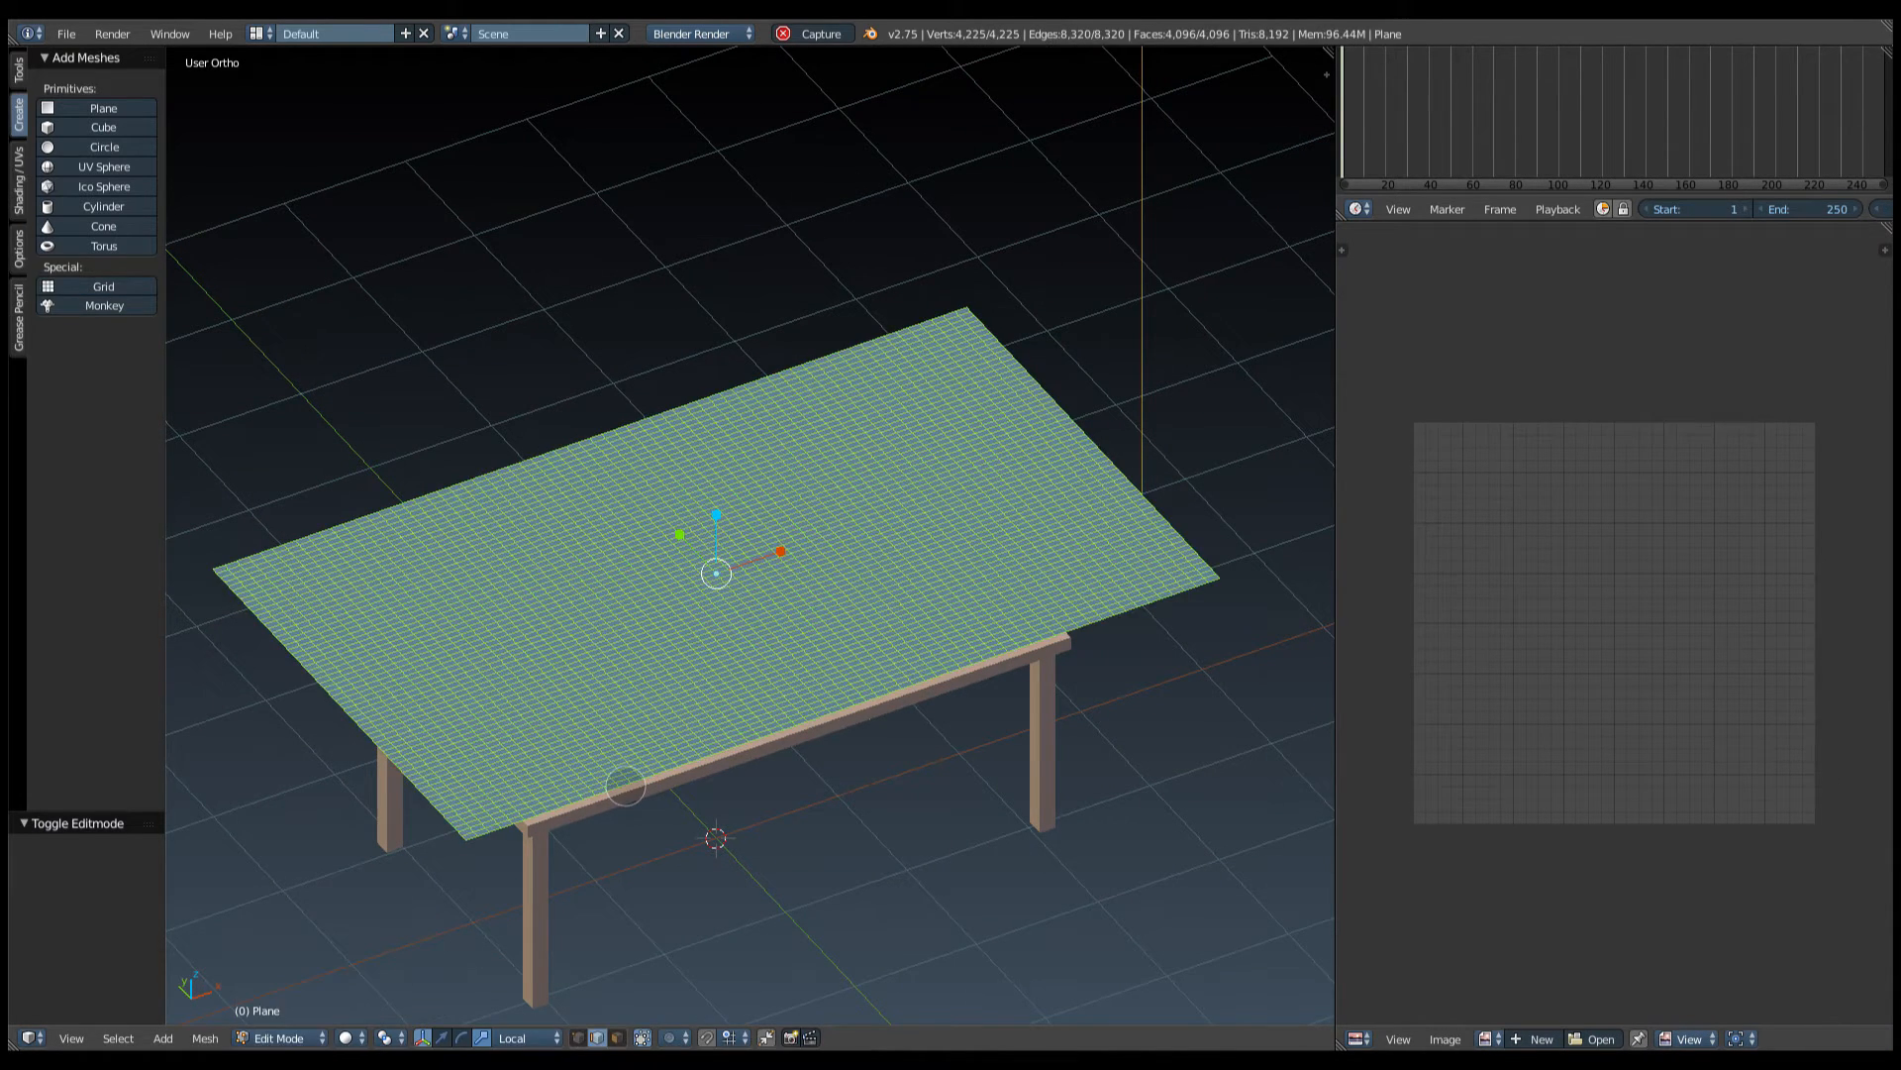
pyautogui.press('a')
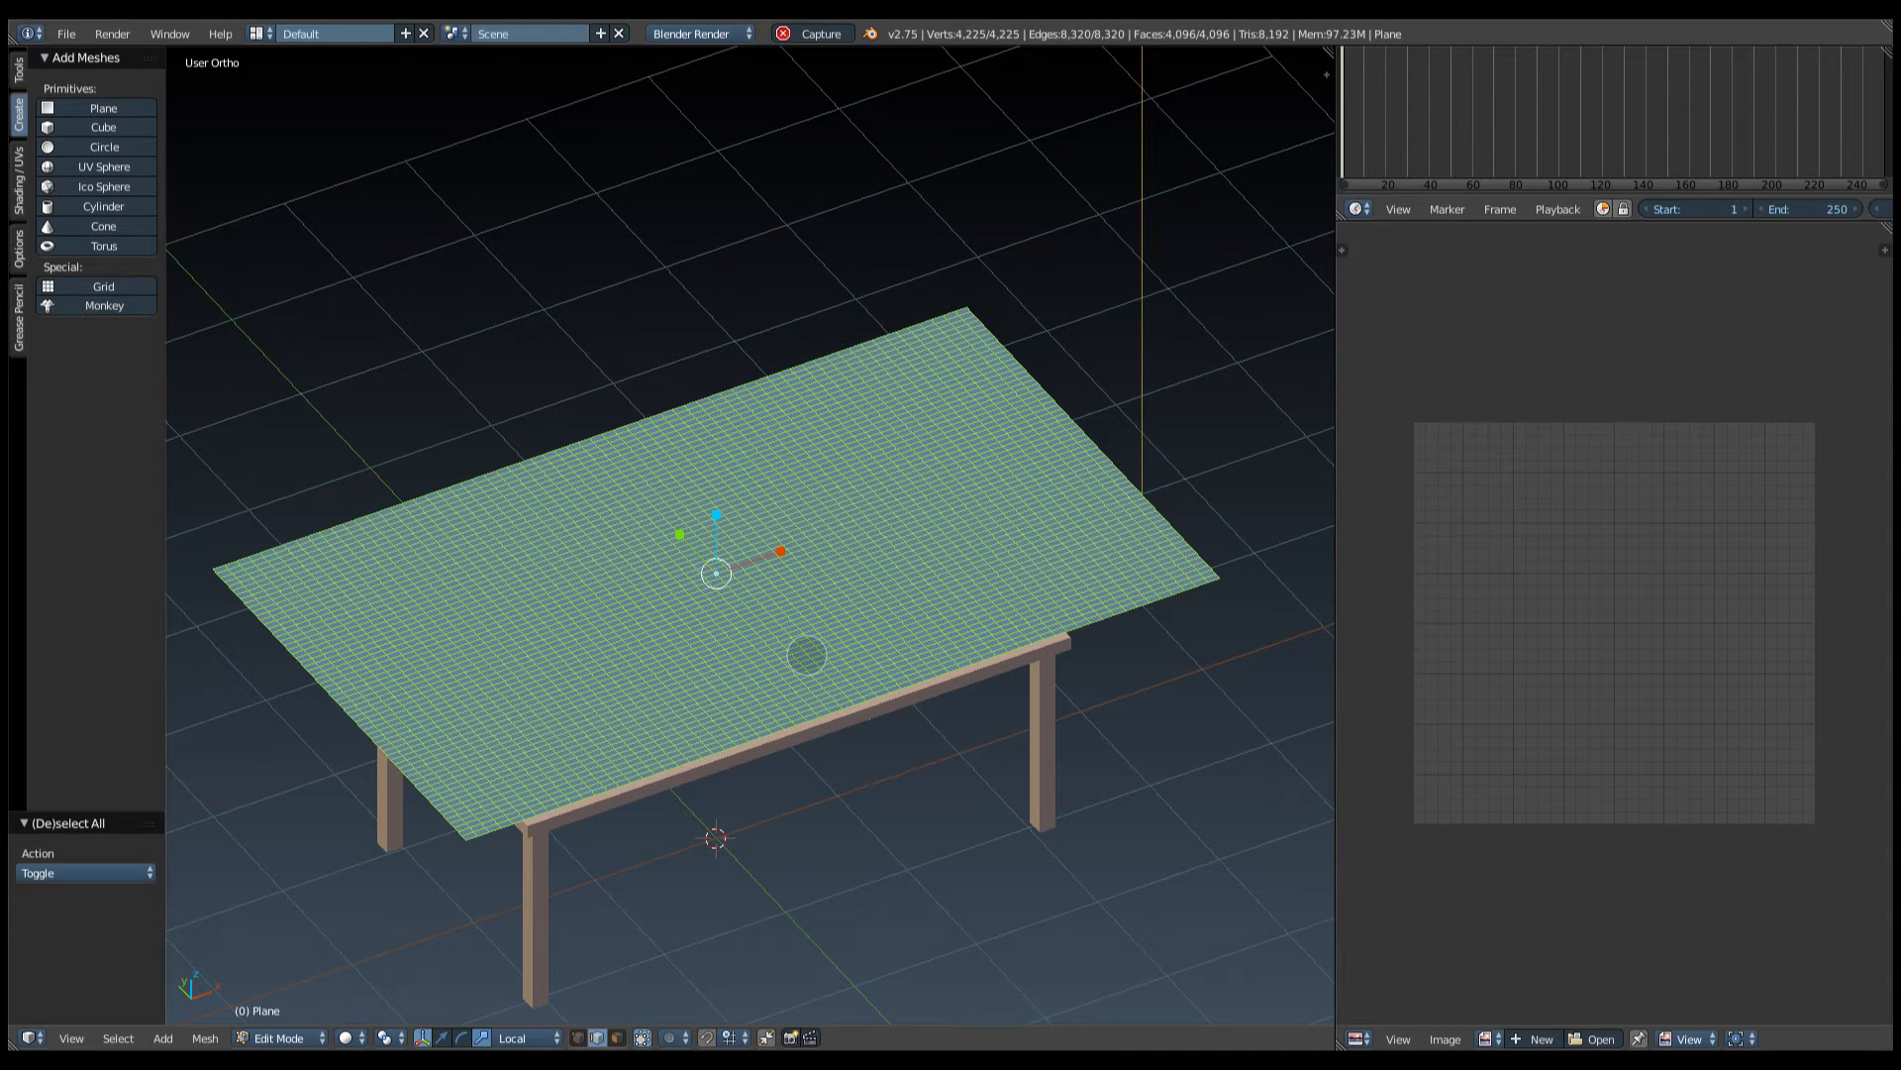
pyautogui.press('a')
pyautogui.press('a')
pyautogui.press('u')
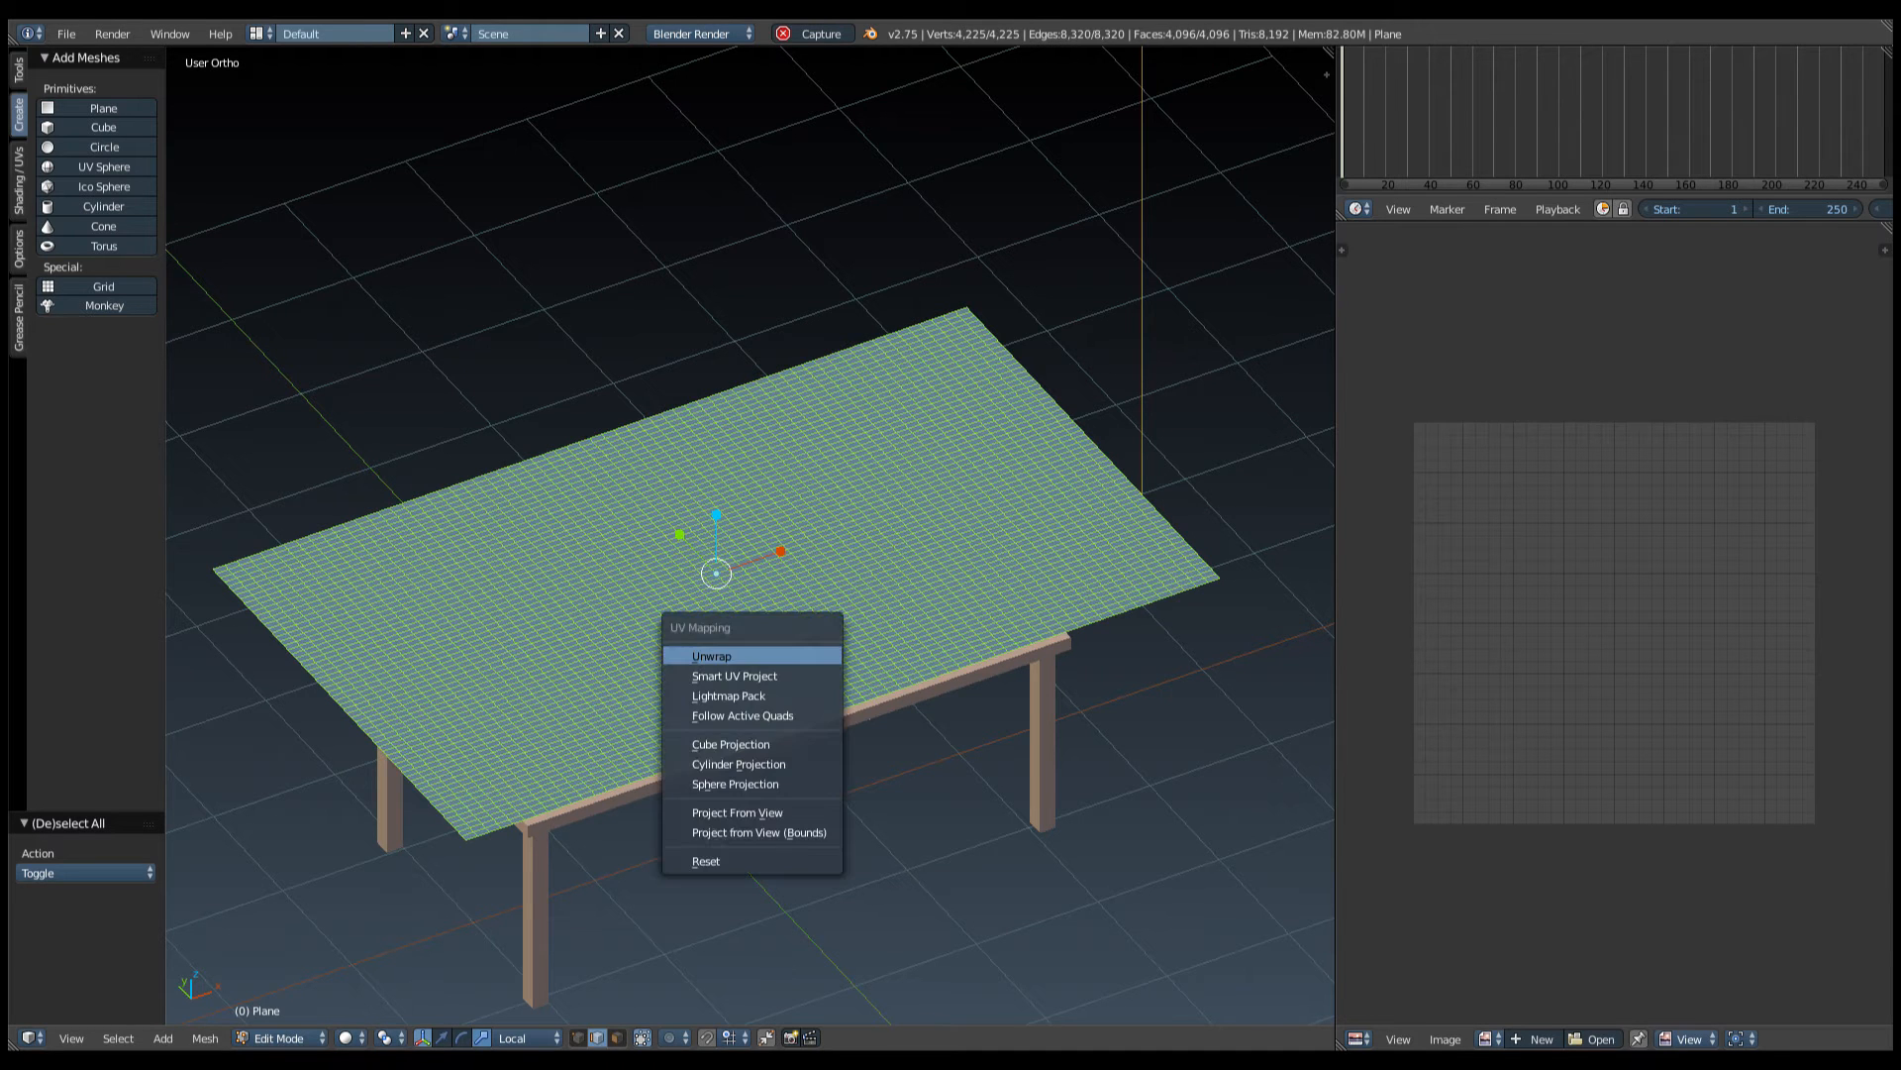
pyautogui.click(822, 651)
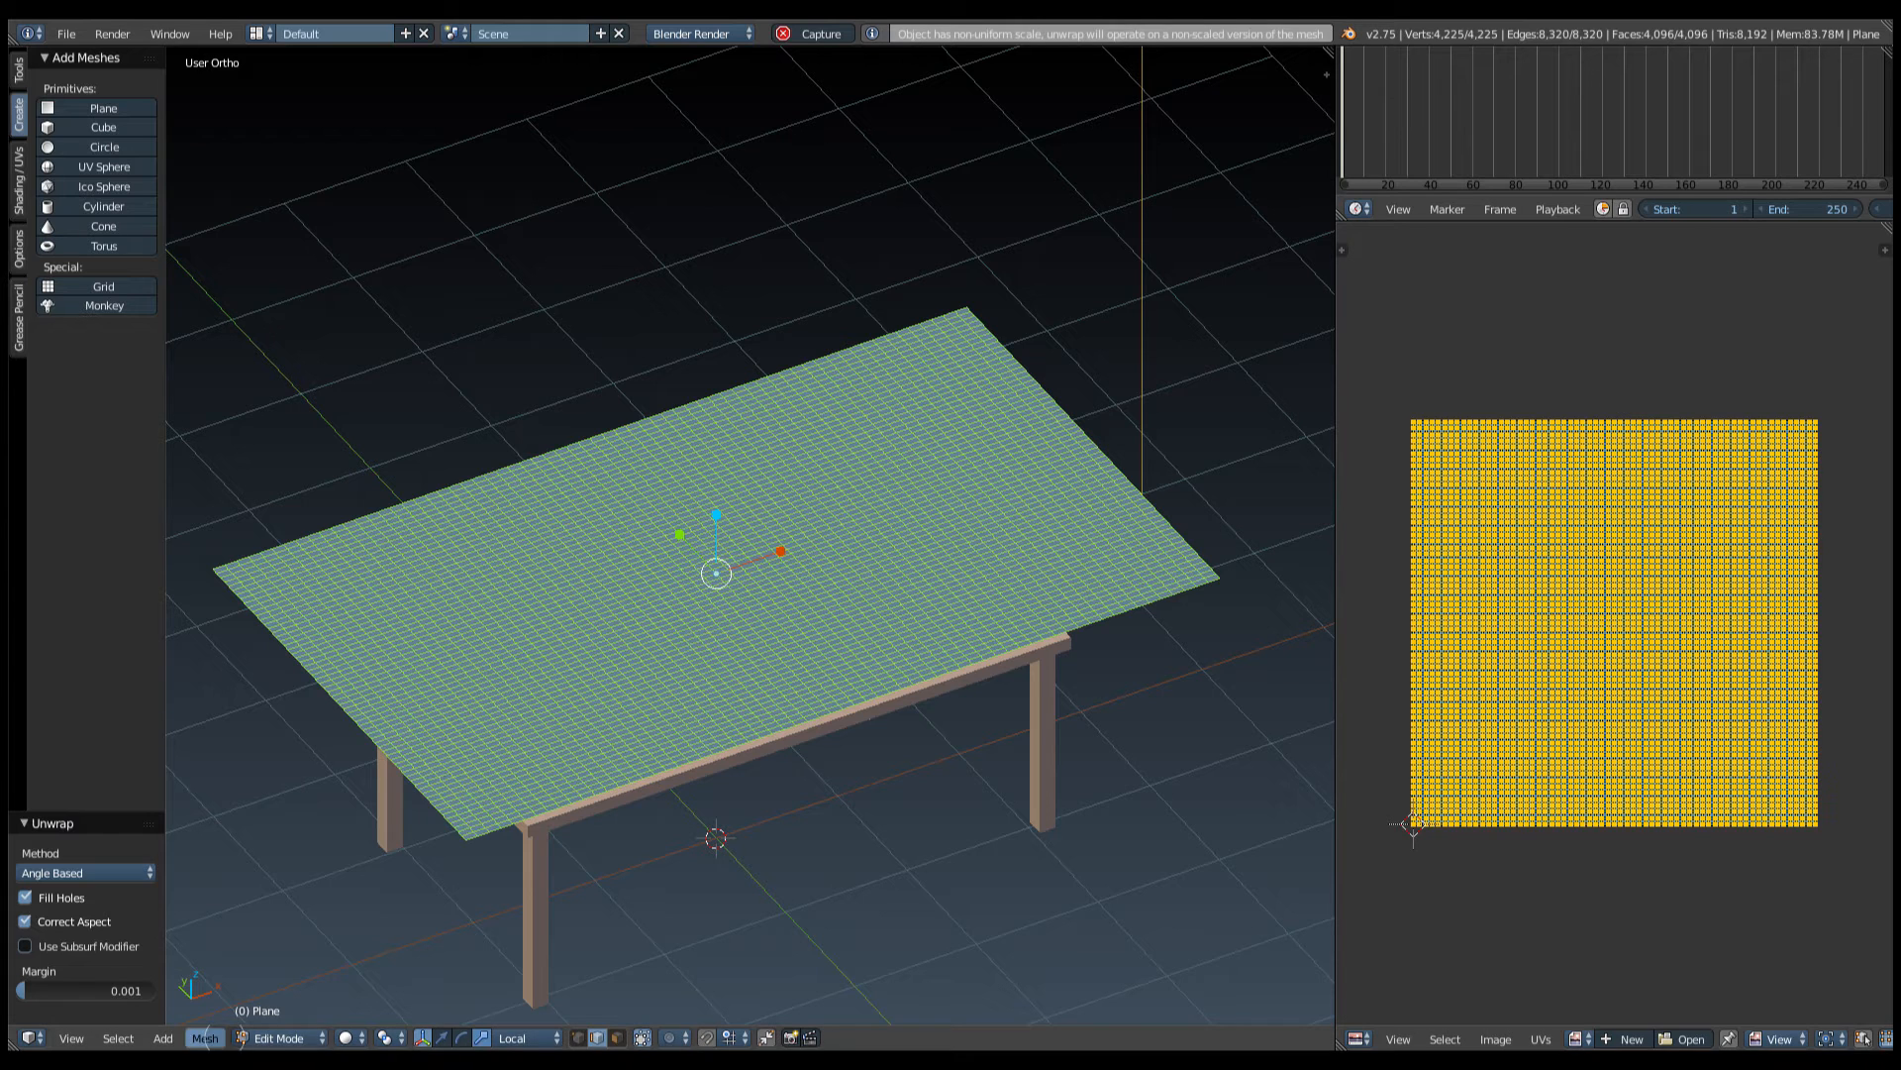
pyautogui.click(282, 1038)
pyautogui.click(287, 1023)
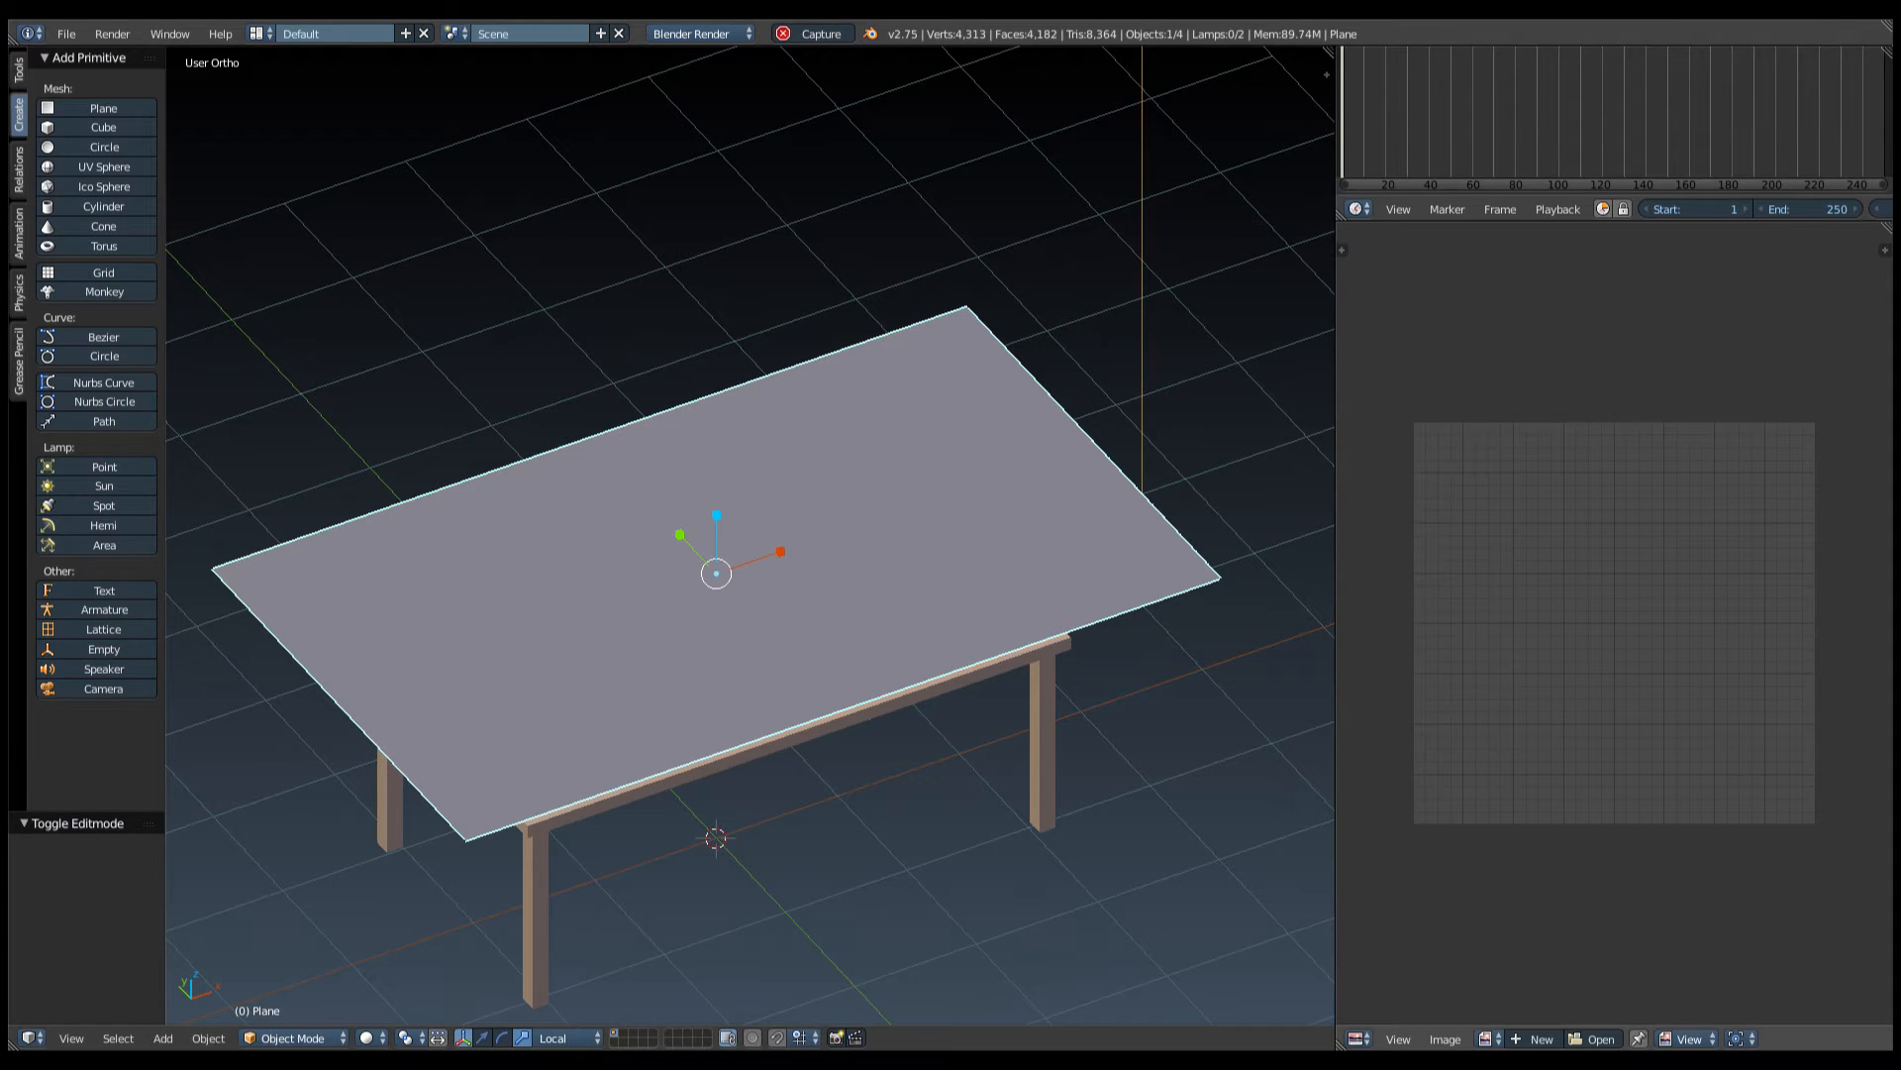
# Switch the UV/Image Editor area back to Properties and create a new material for the plane.
pyautogui.click(1357, 1038)
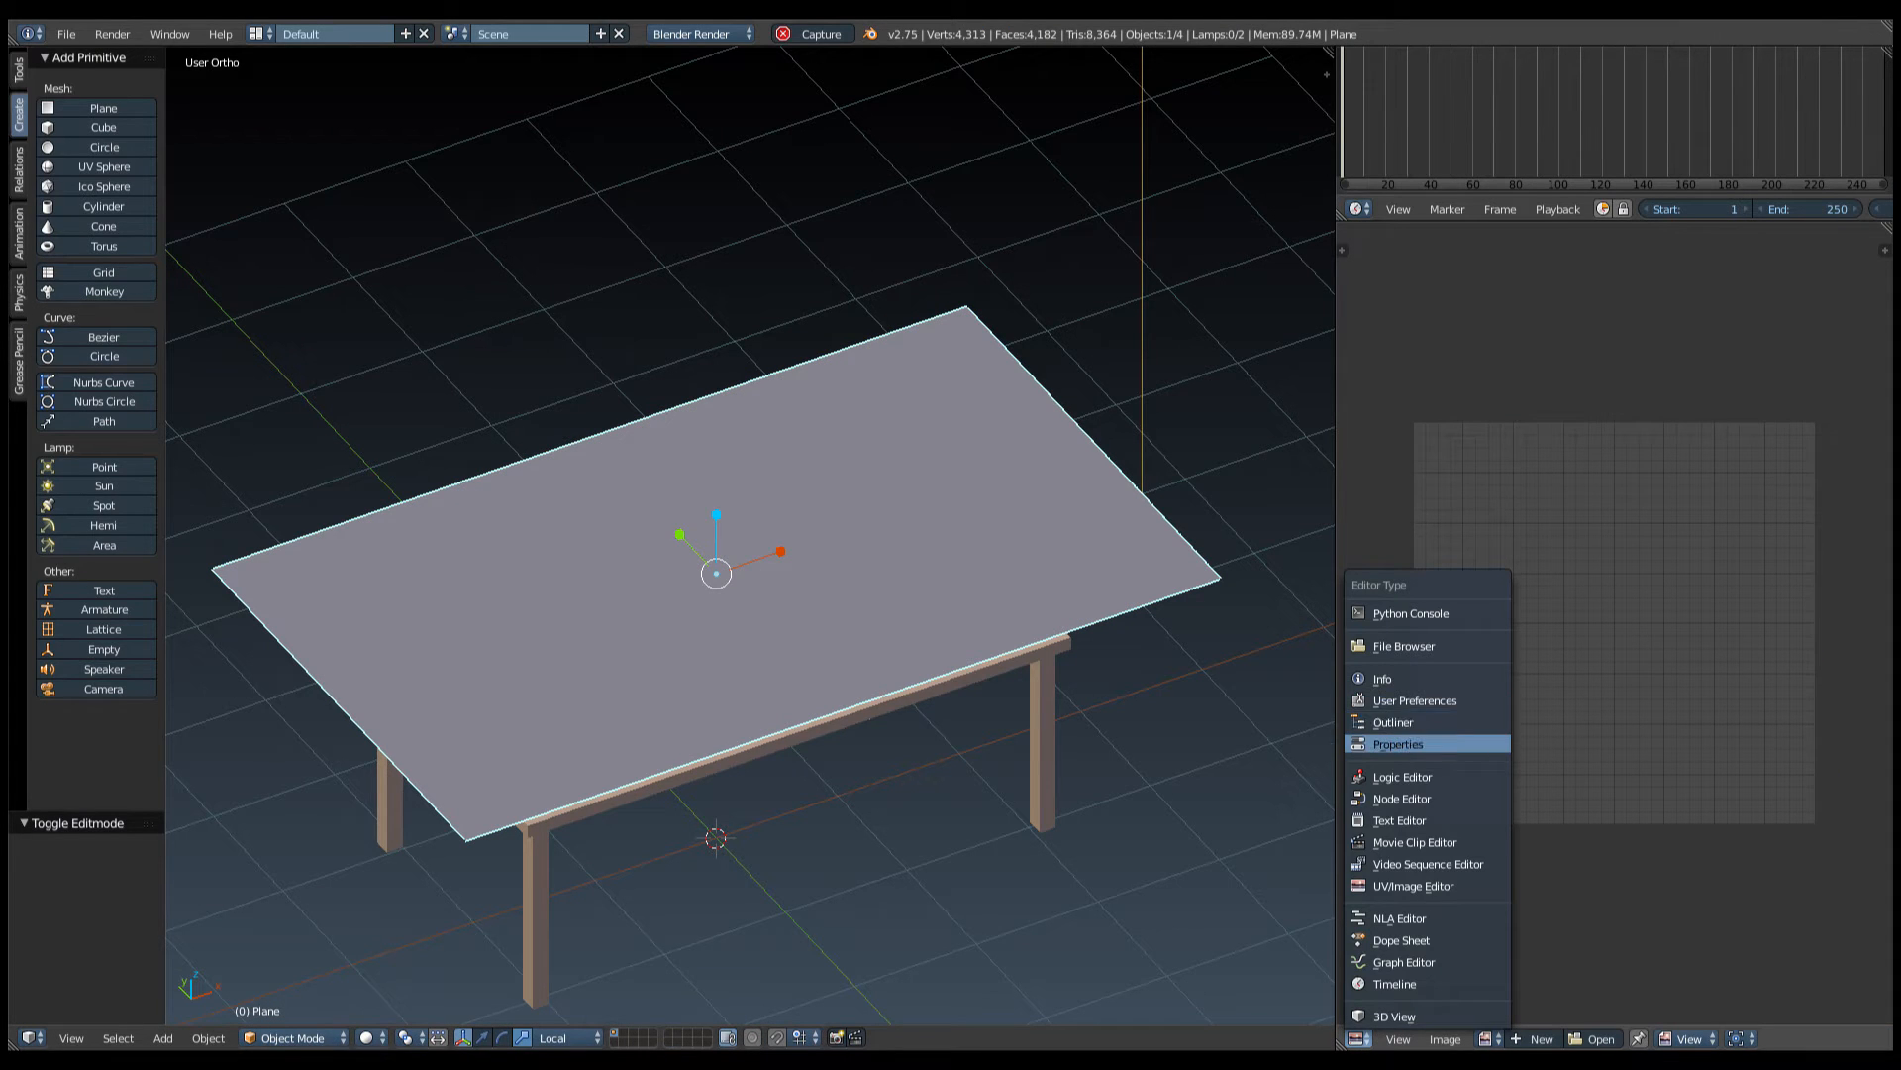
pyautogui.click(1396, 743)
pyautogui.click(1550, 234)
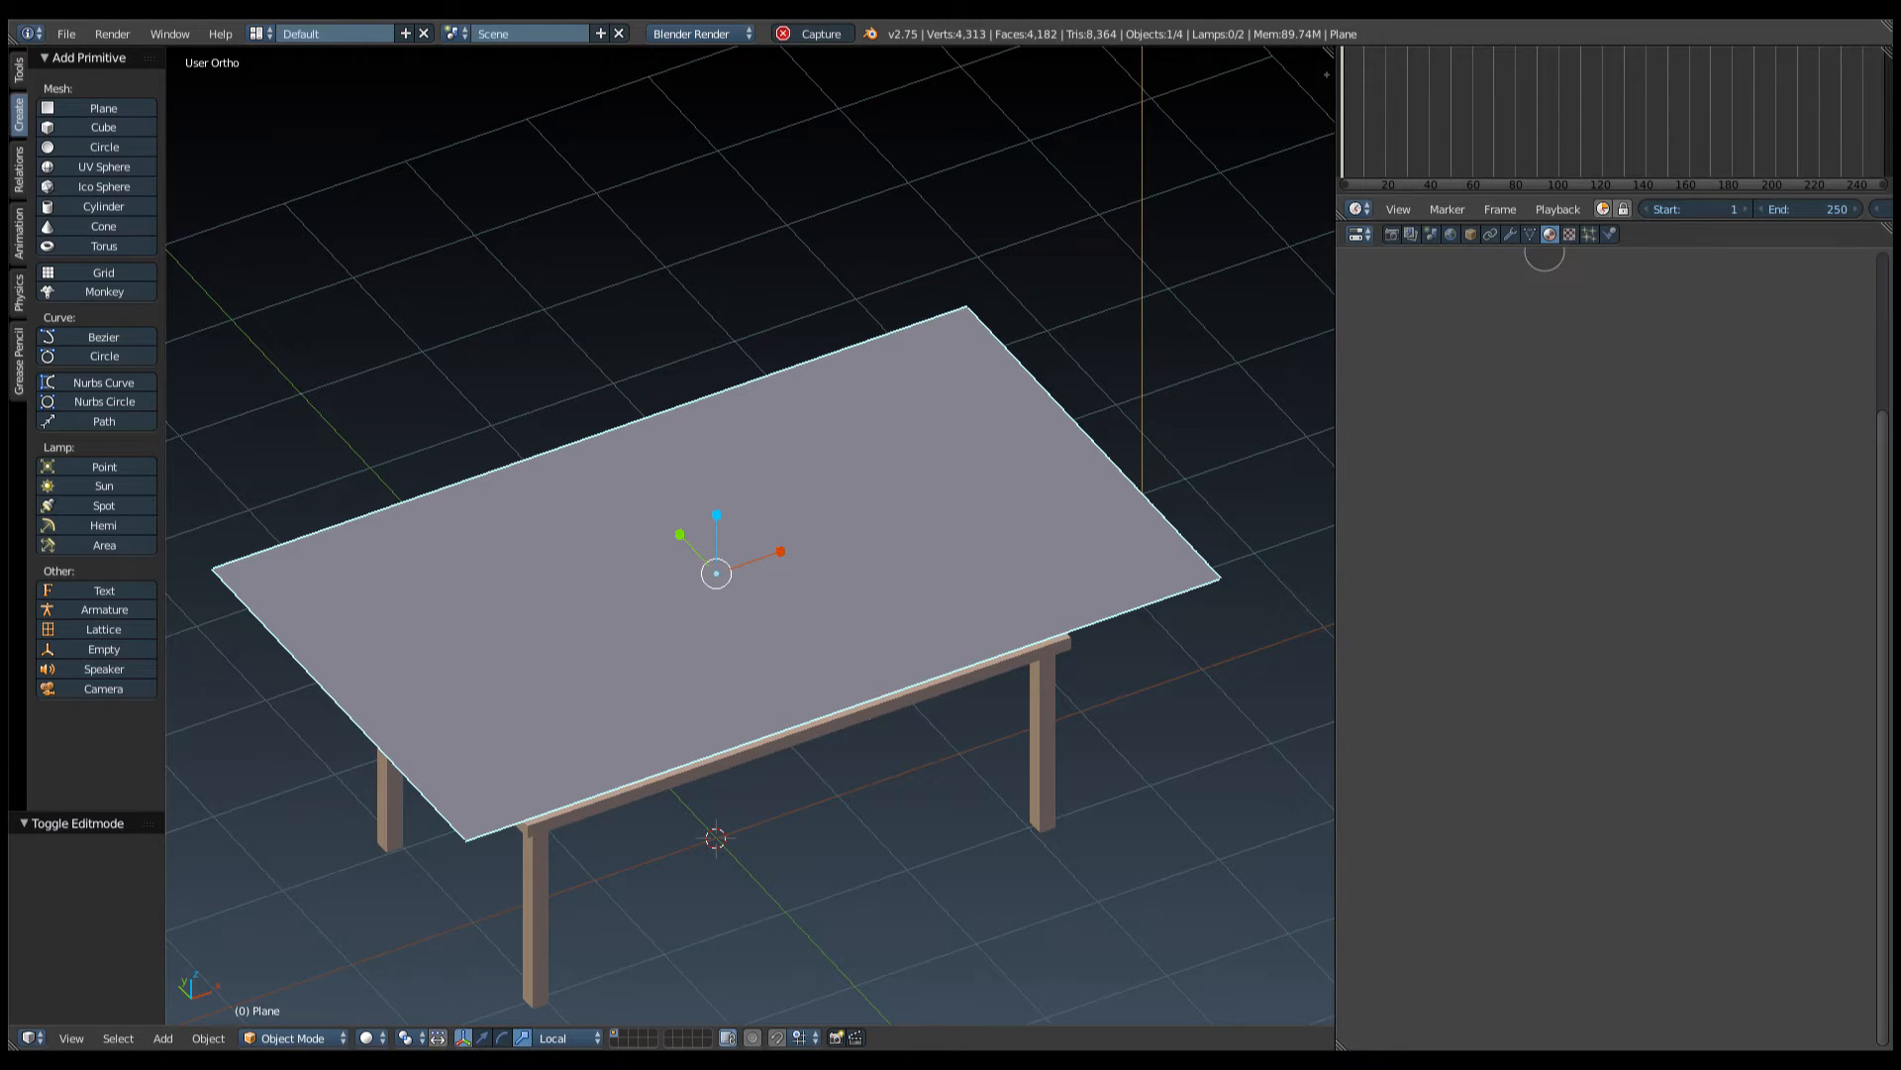
pyautogui.click(1438, 363)
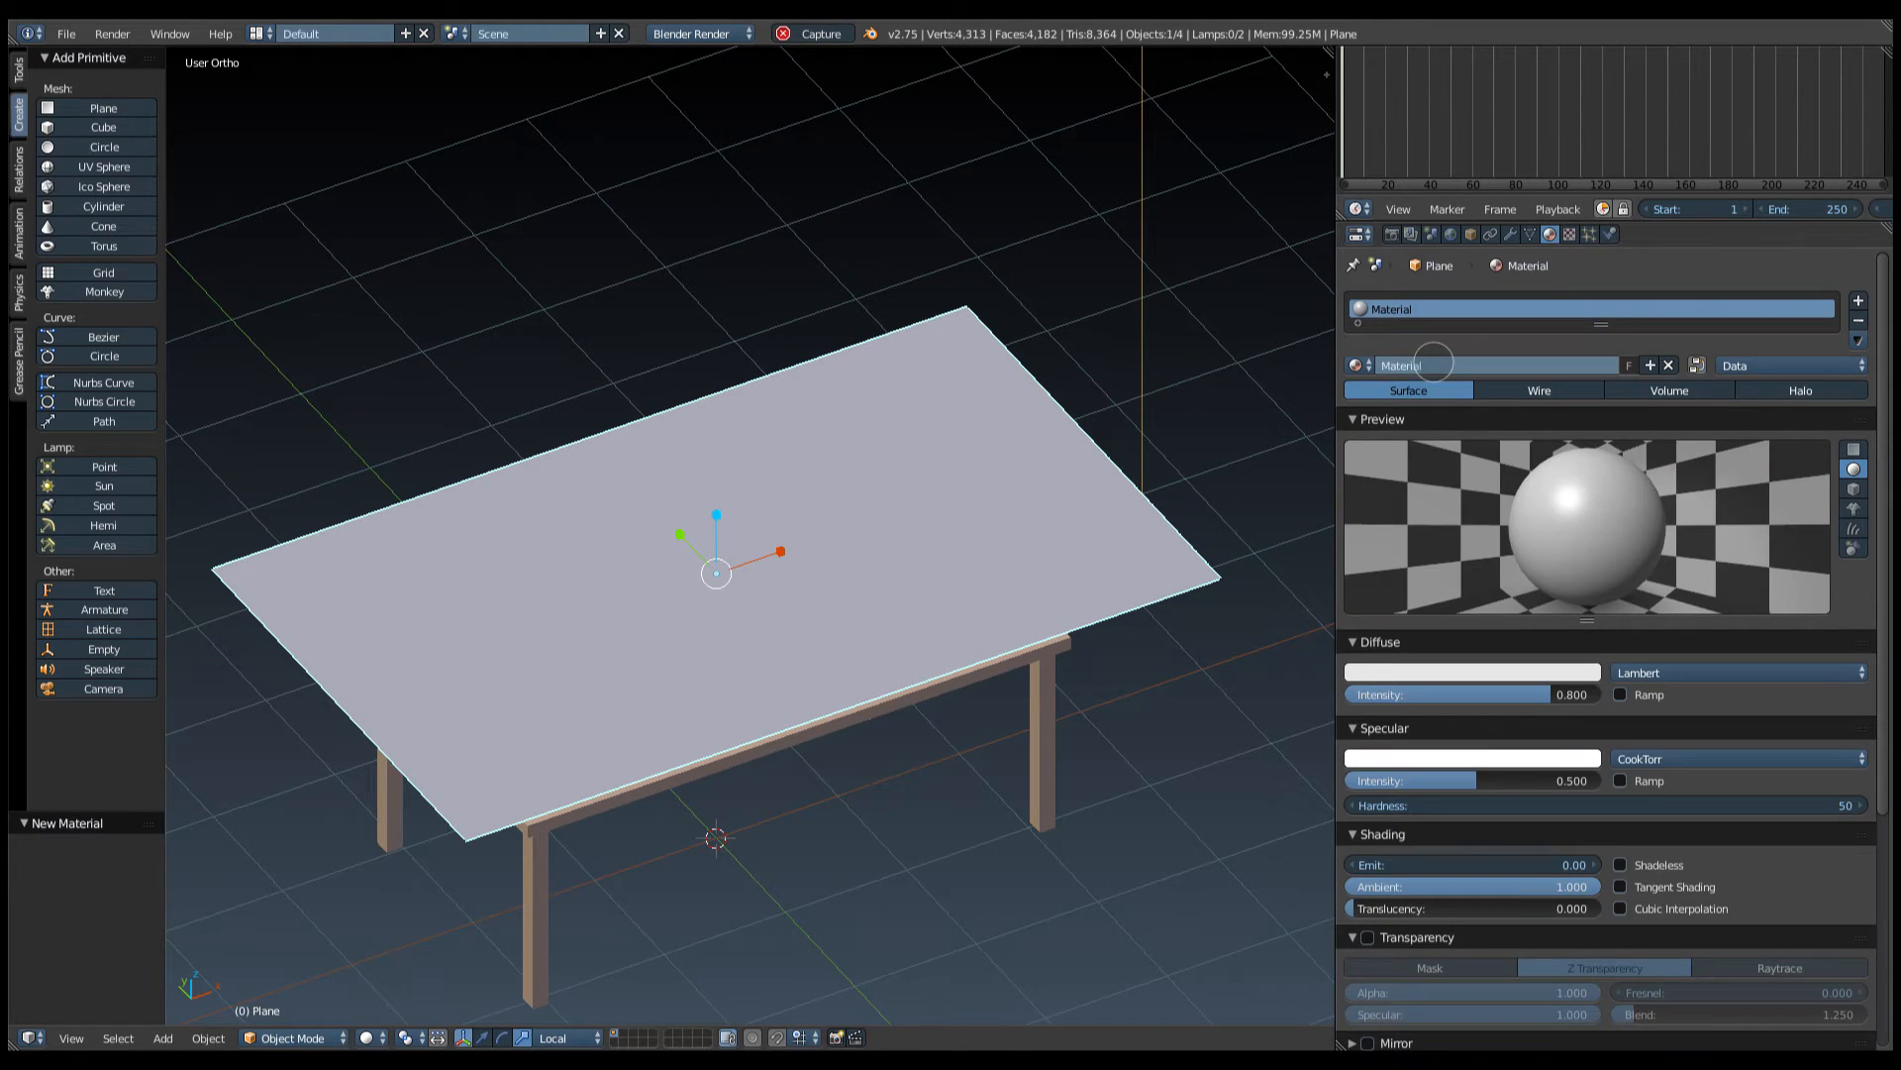
# Assign the existing nappe texture to the first texture slot of the plane's material.
pyautogui.click(1570, 234)
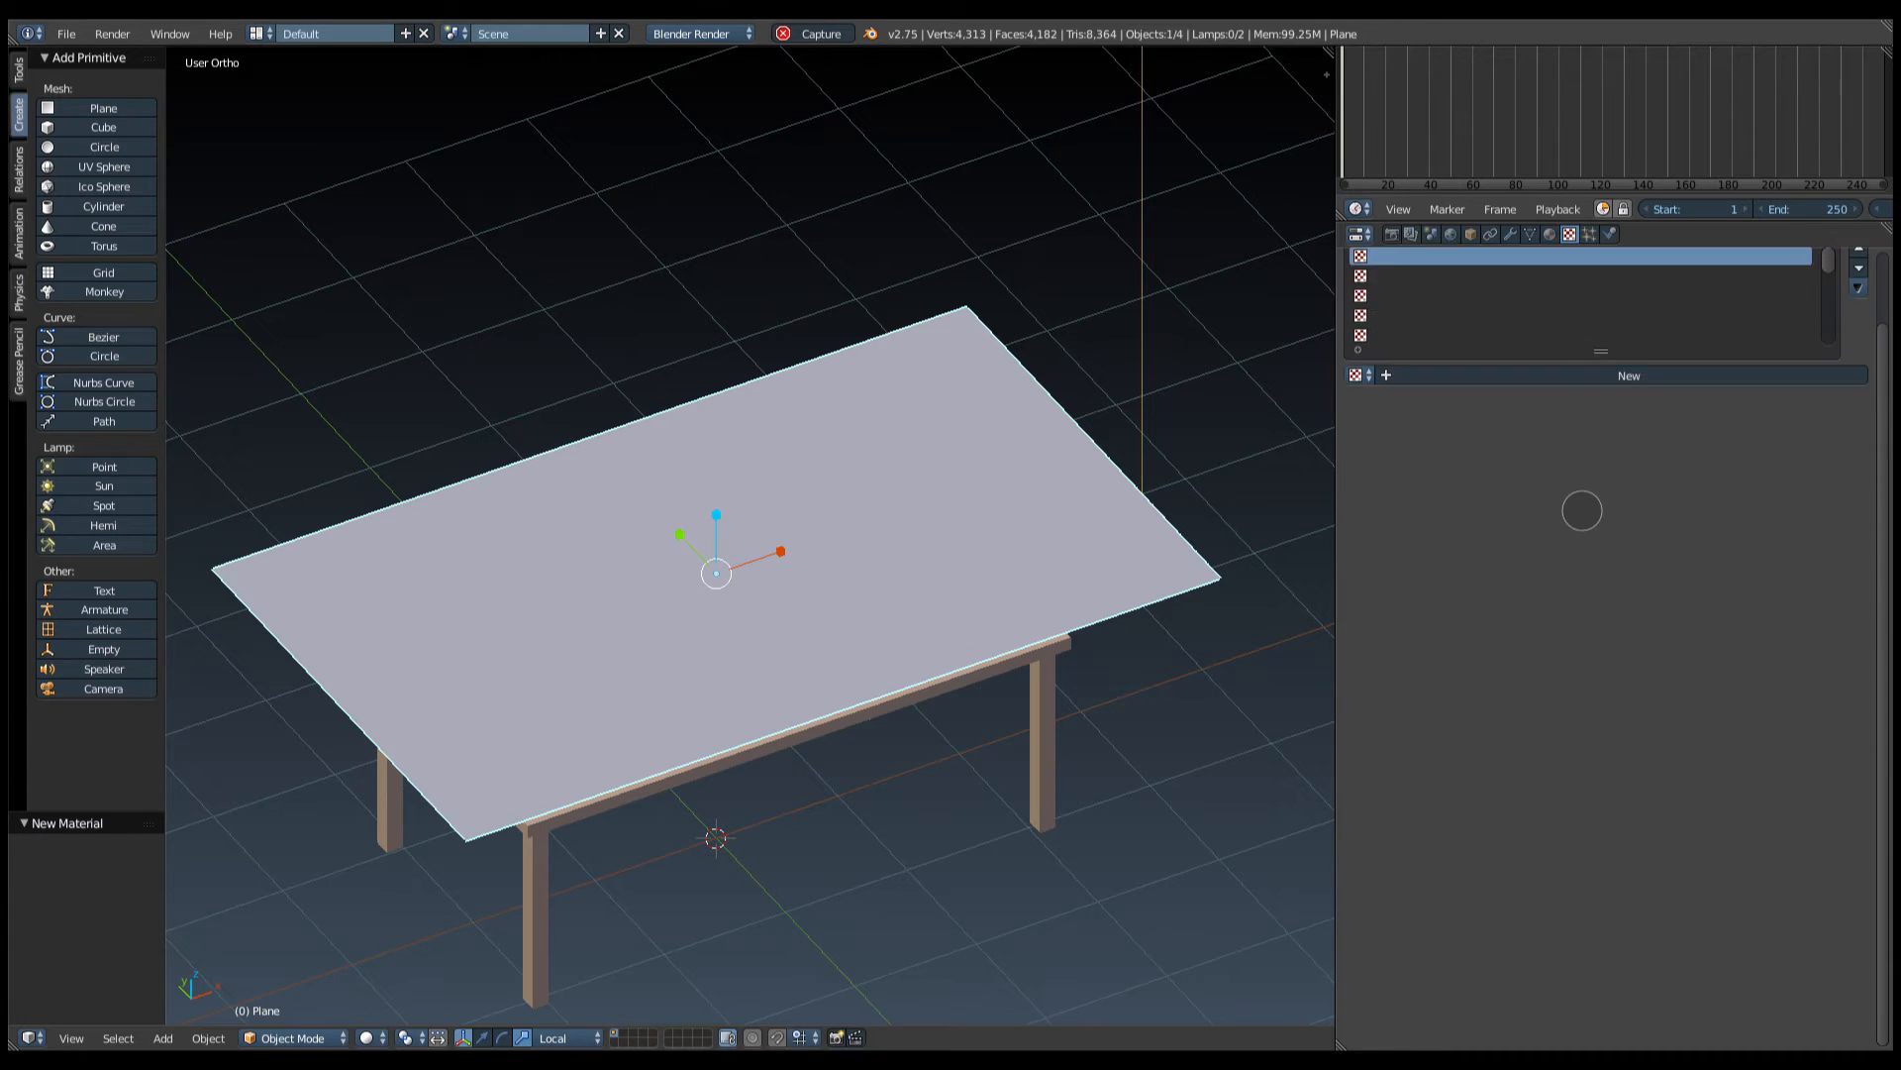
pyautogui.click(1355, 451)
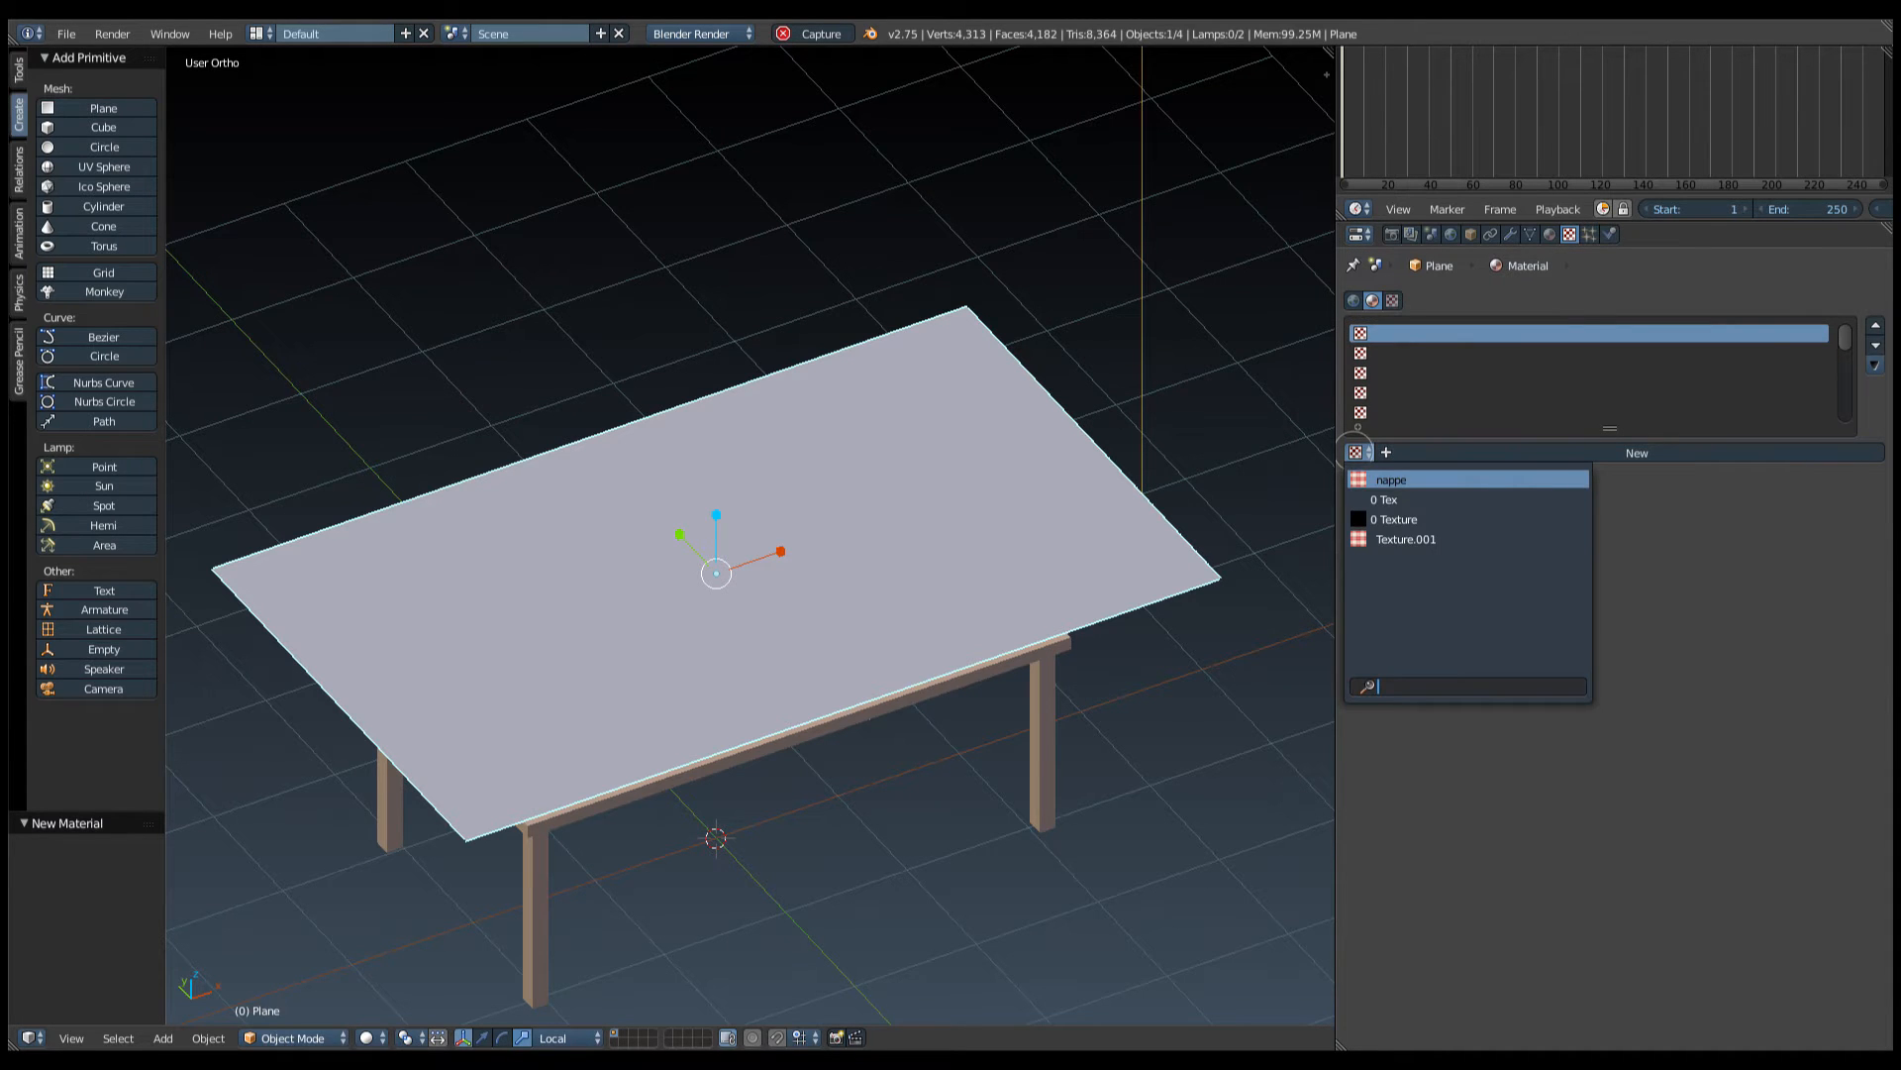
pyautogui.click(1397, 481)
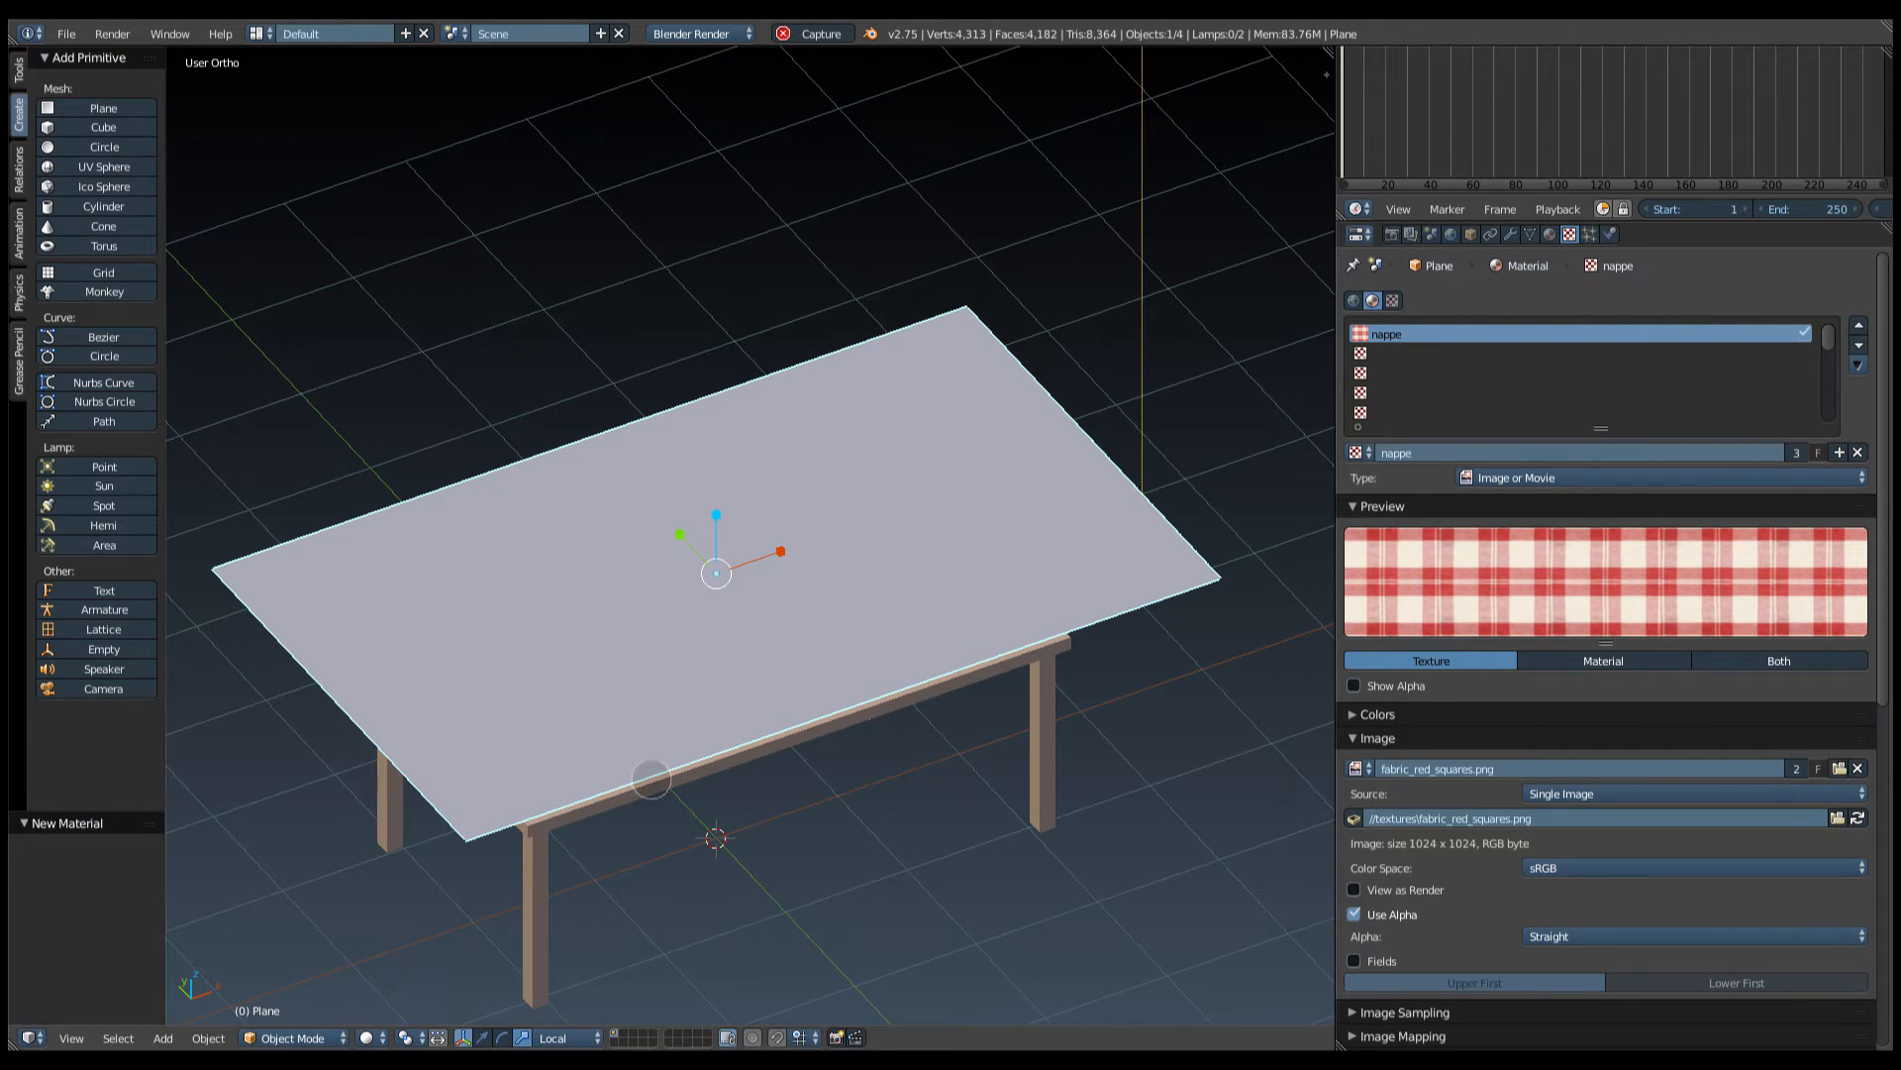
# Switch the viewport shading to show the plane's texture and set the texture's mapping size to X 6 and Y 4.
pyautogui.click(370, 1037)
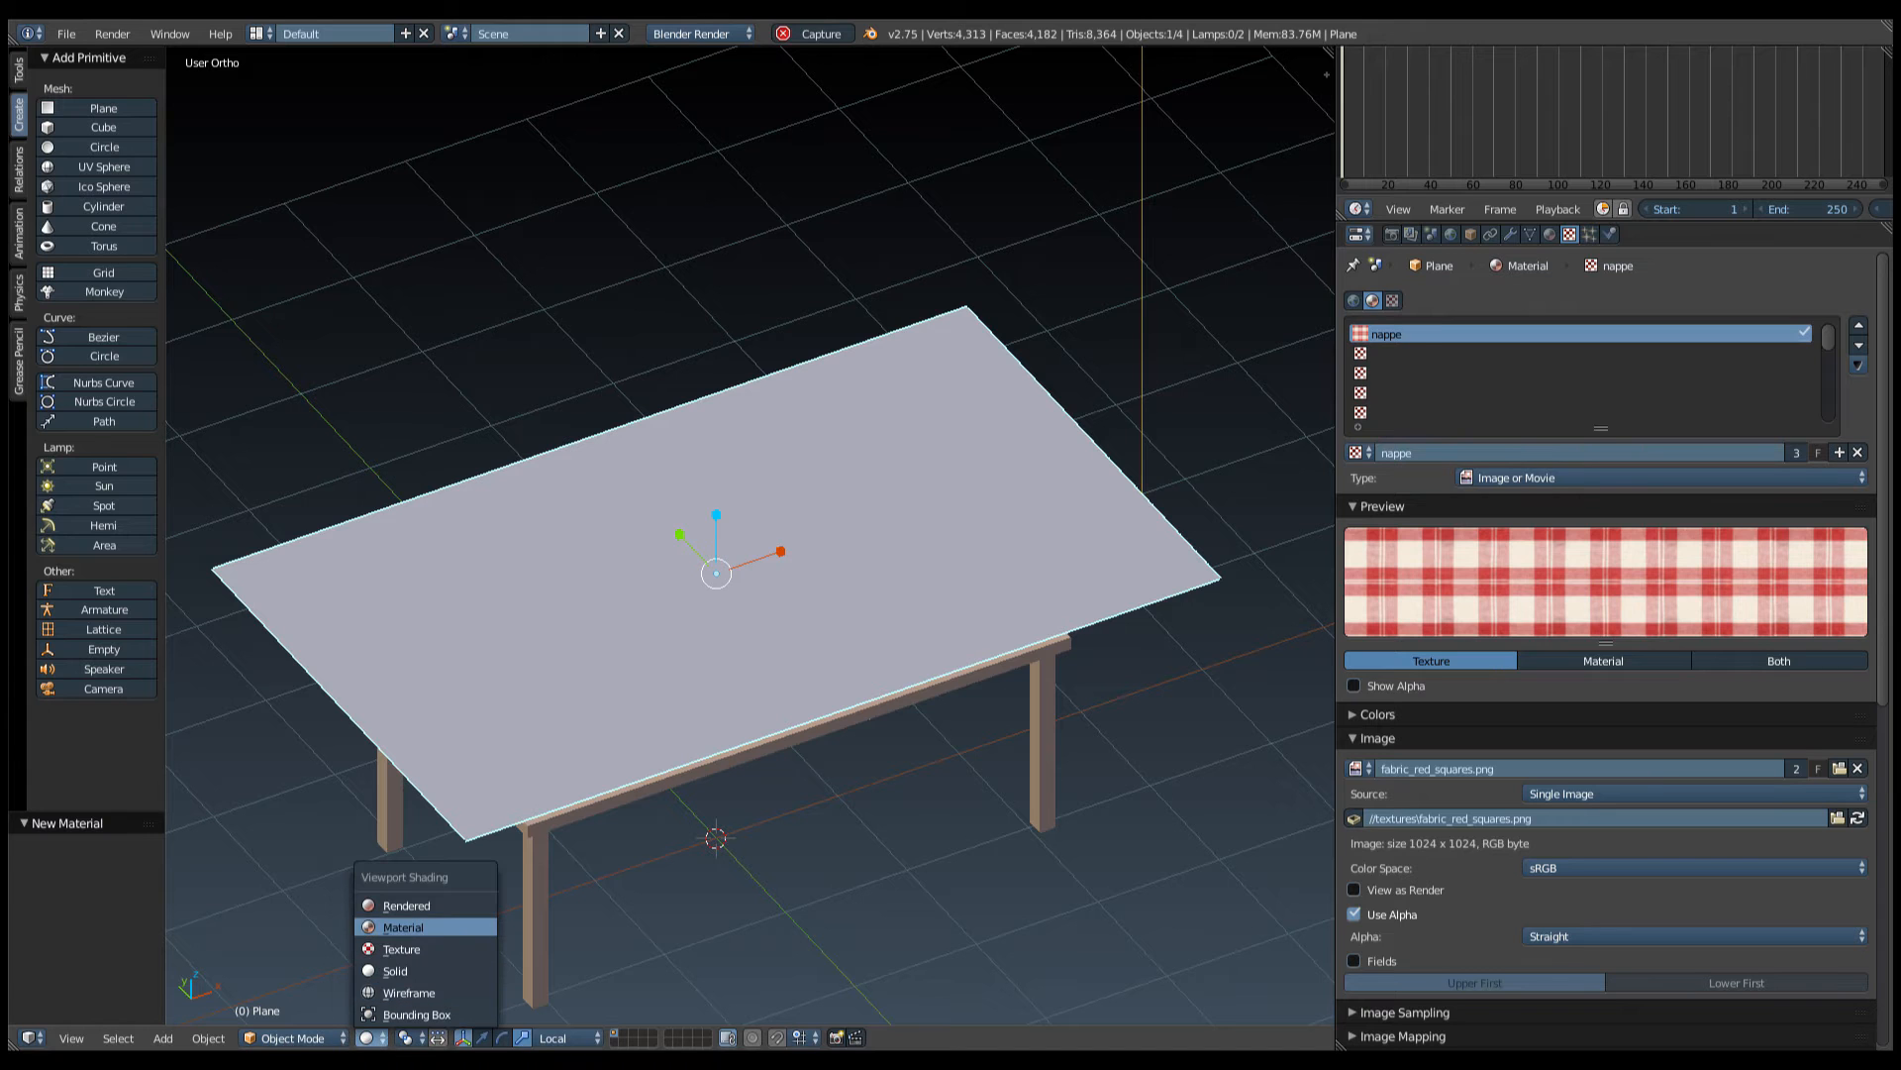
pyautogui.click(406, 949)
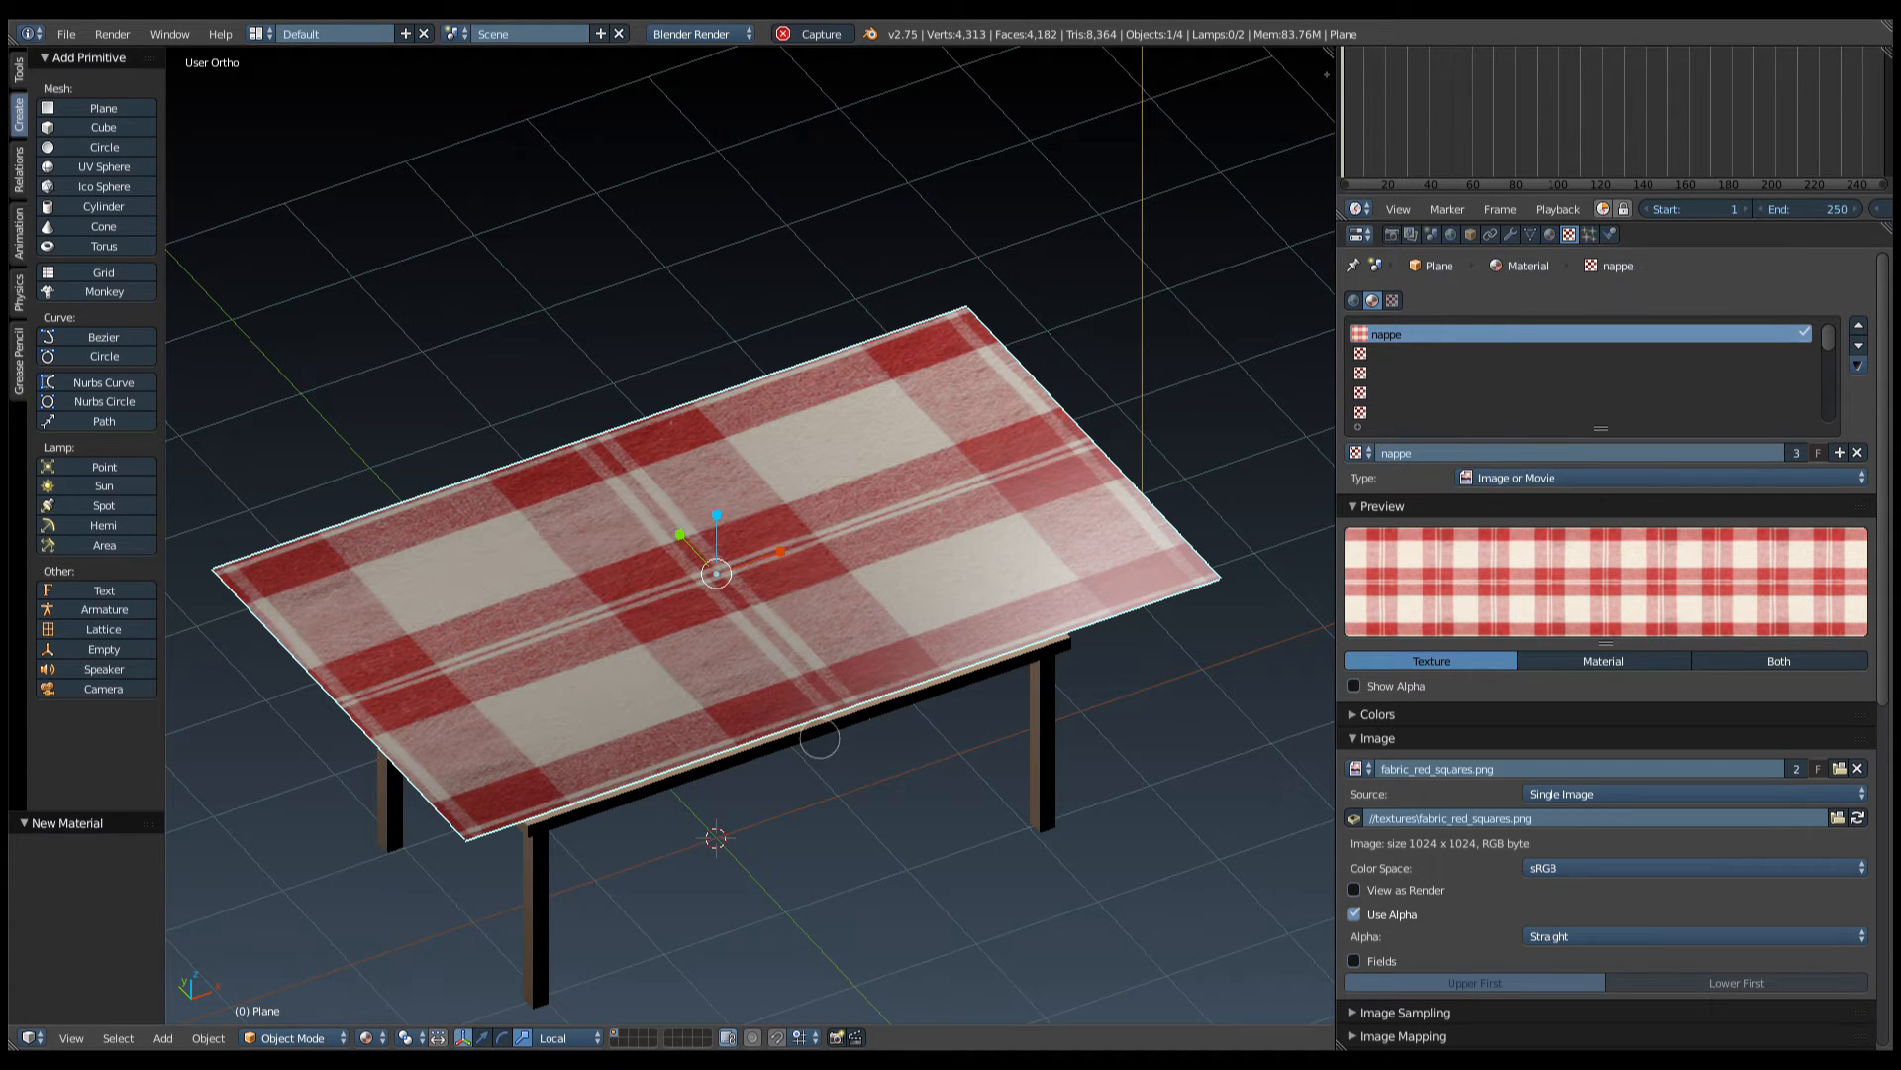
pyautogui.scroll(-2, 1800, 628)
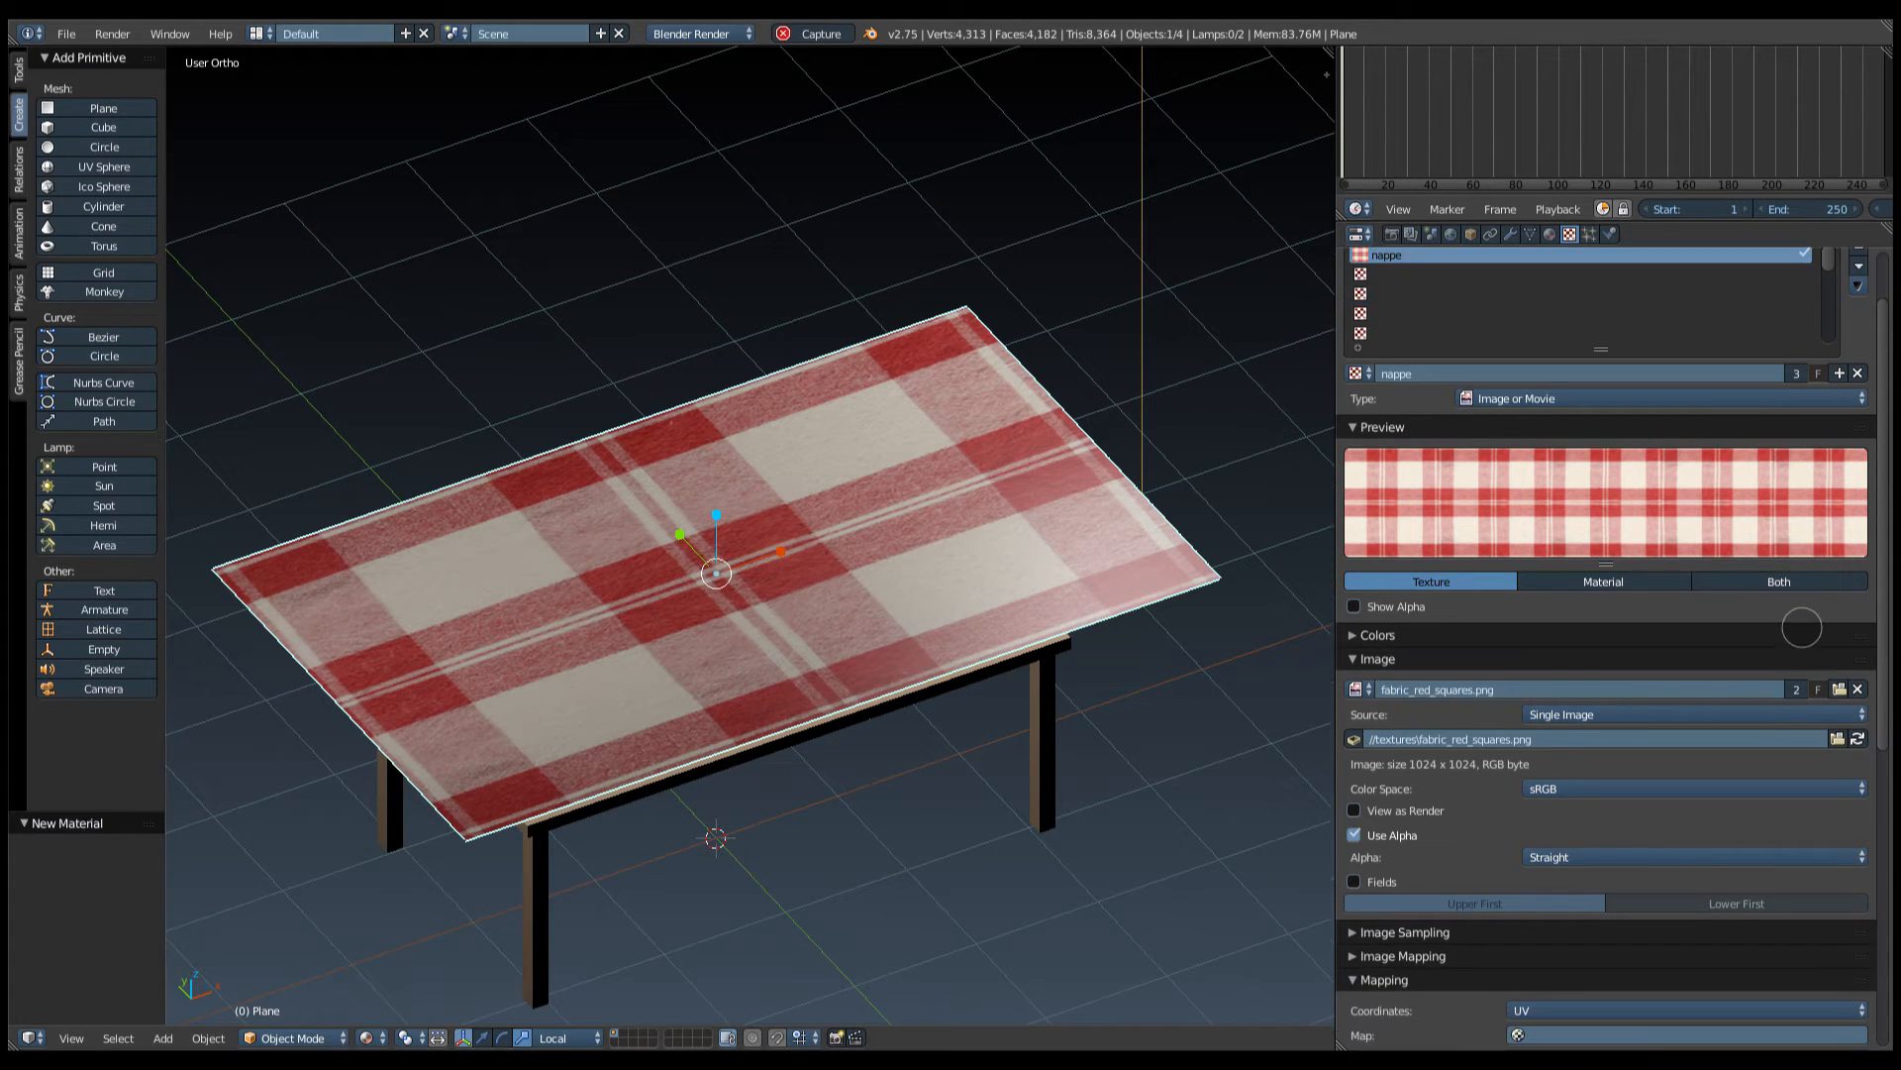
pyautogui.scroll(-3, 1801, 627)
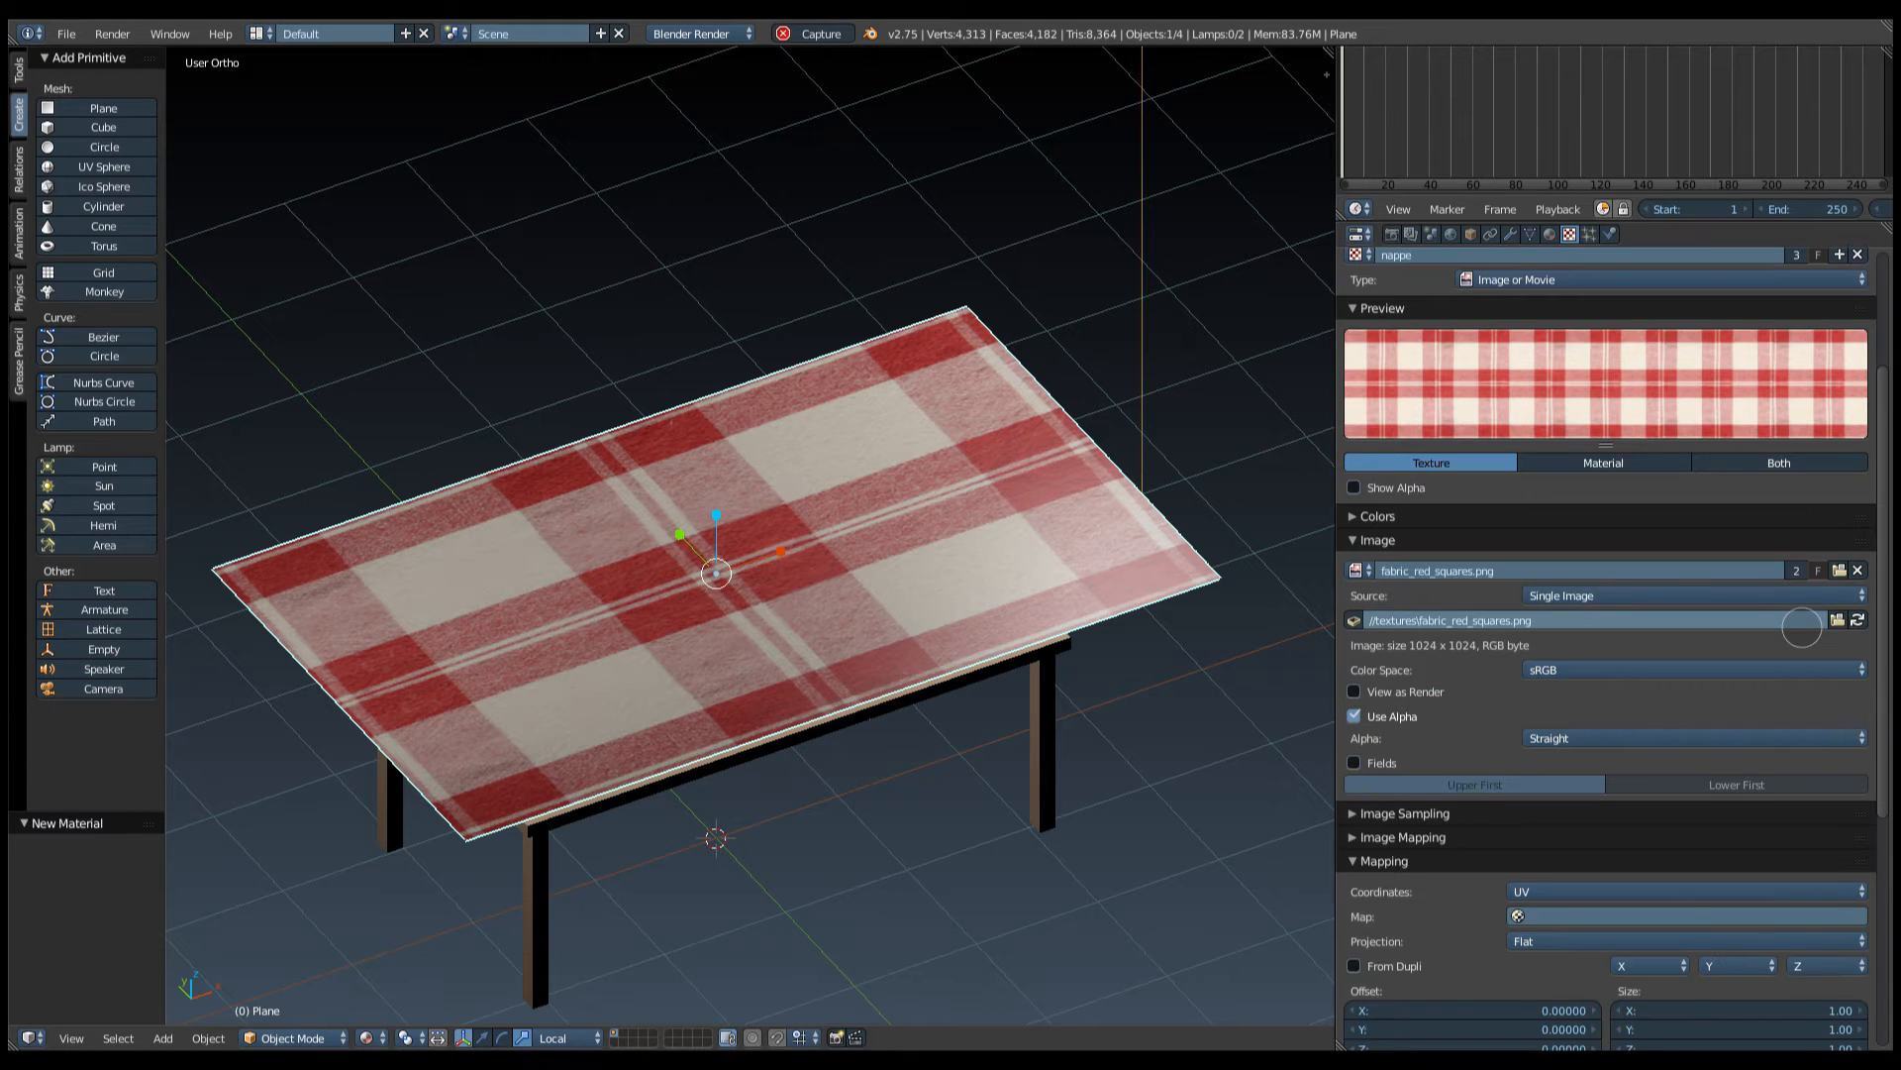
pyautogui.scroll(-3, 1812, 618)
pyautogui.click(1837, 891)
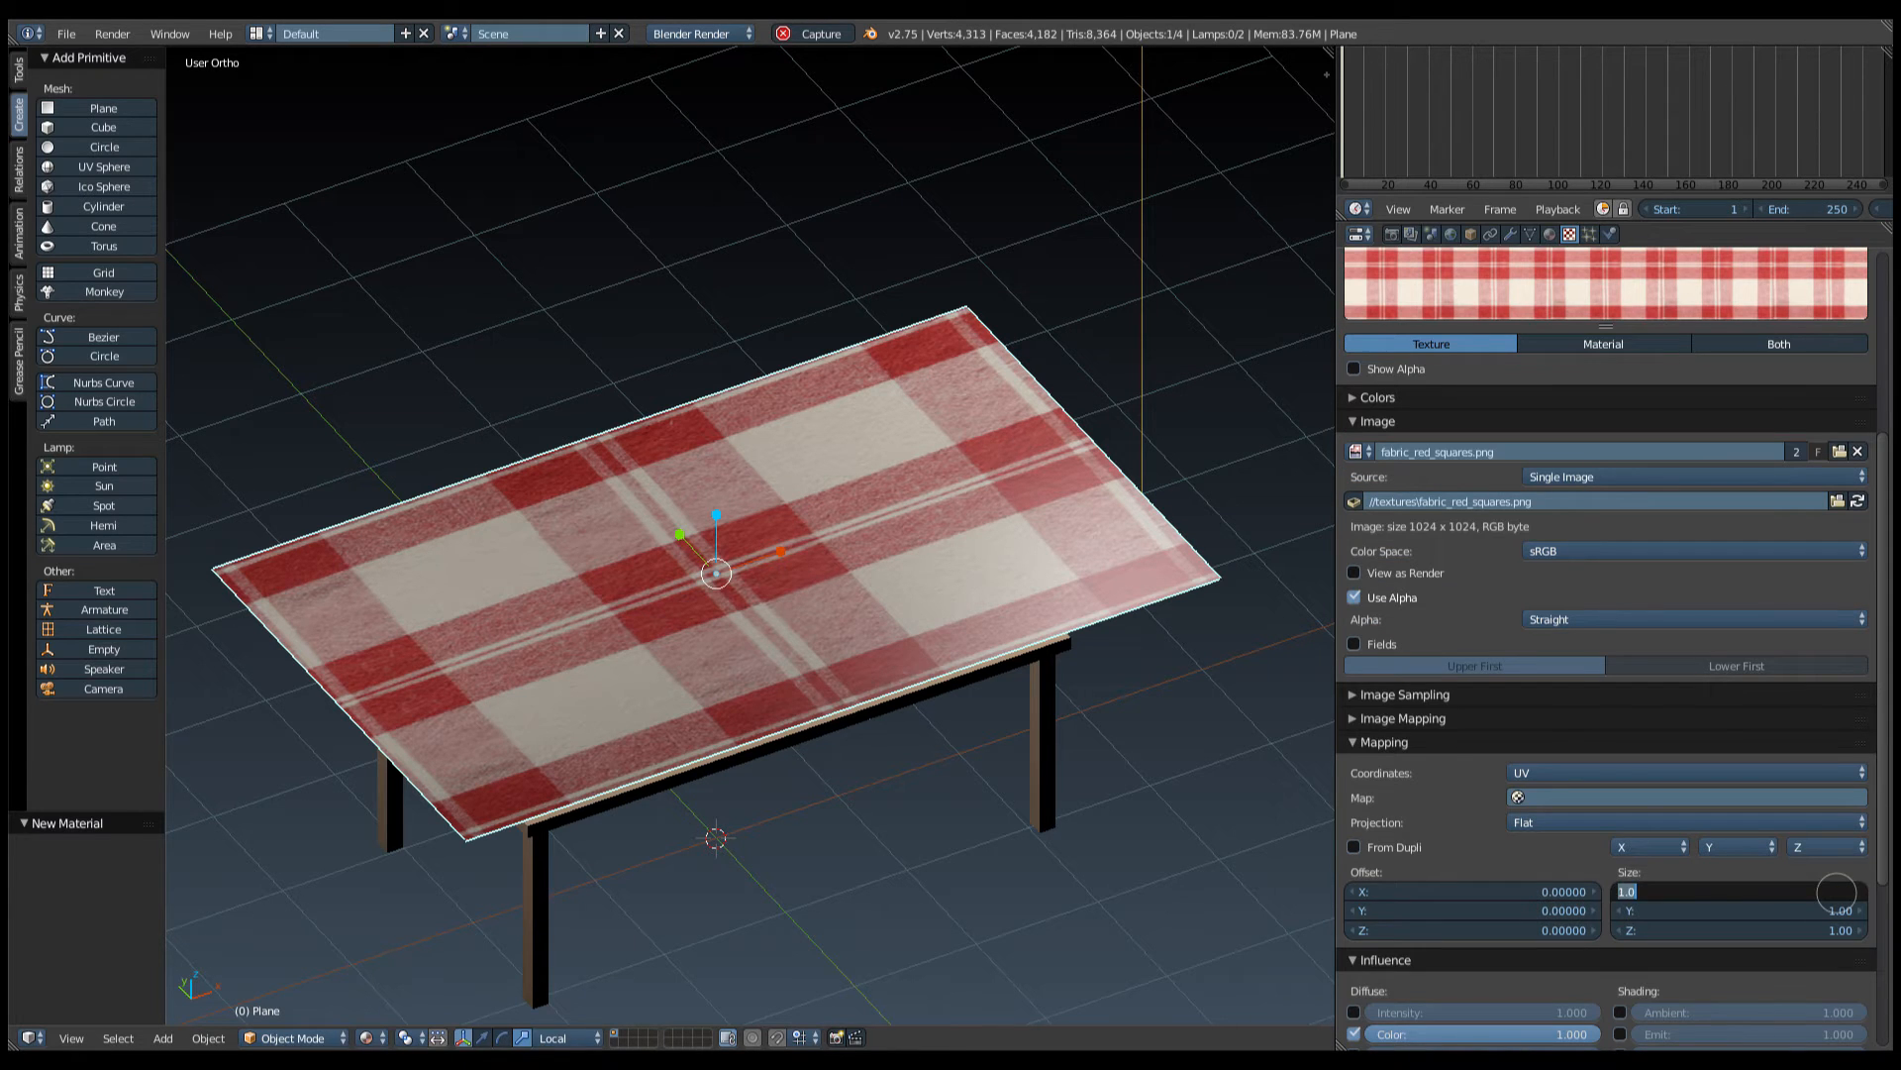
pyautogui.write('6')
pyautogui.press('Return')
pyautogui.click(1827, 910)
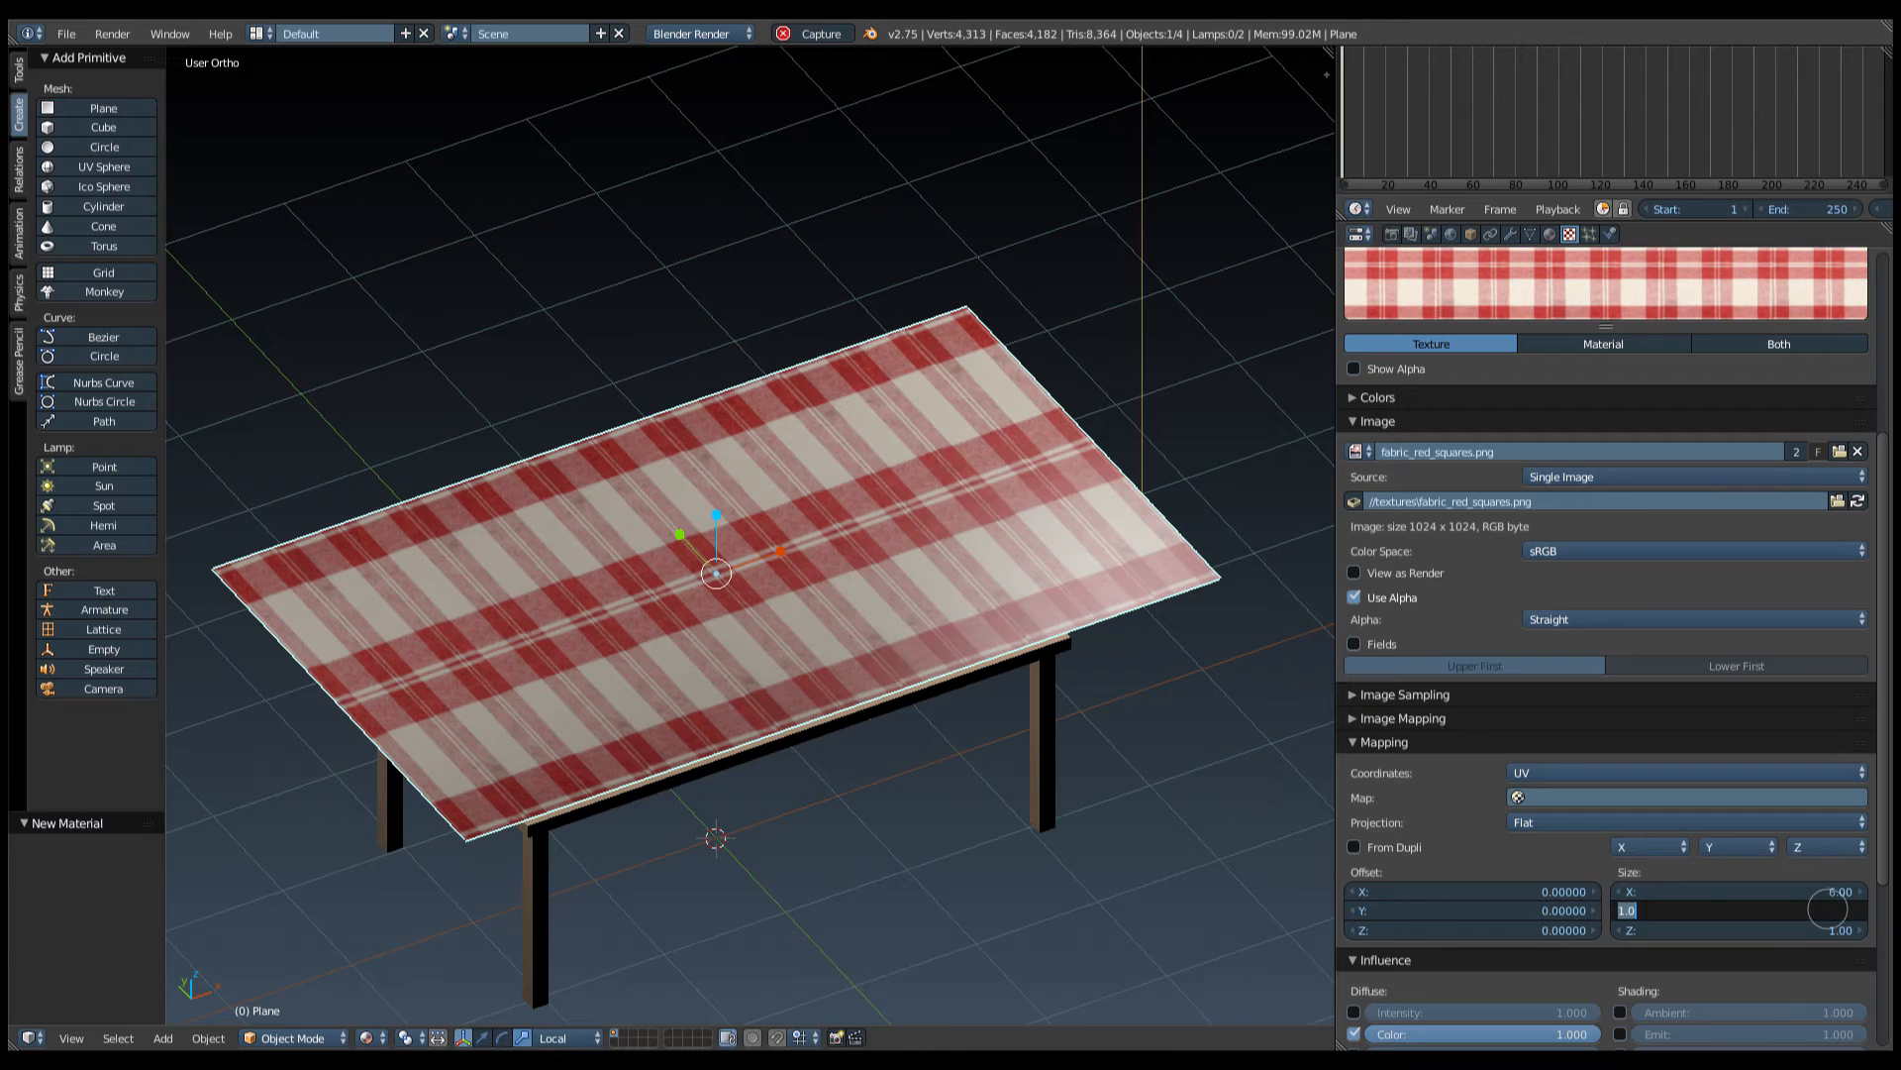
pyautogui.write('4')
pyautogui.press('Return')
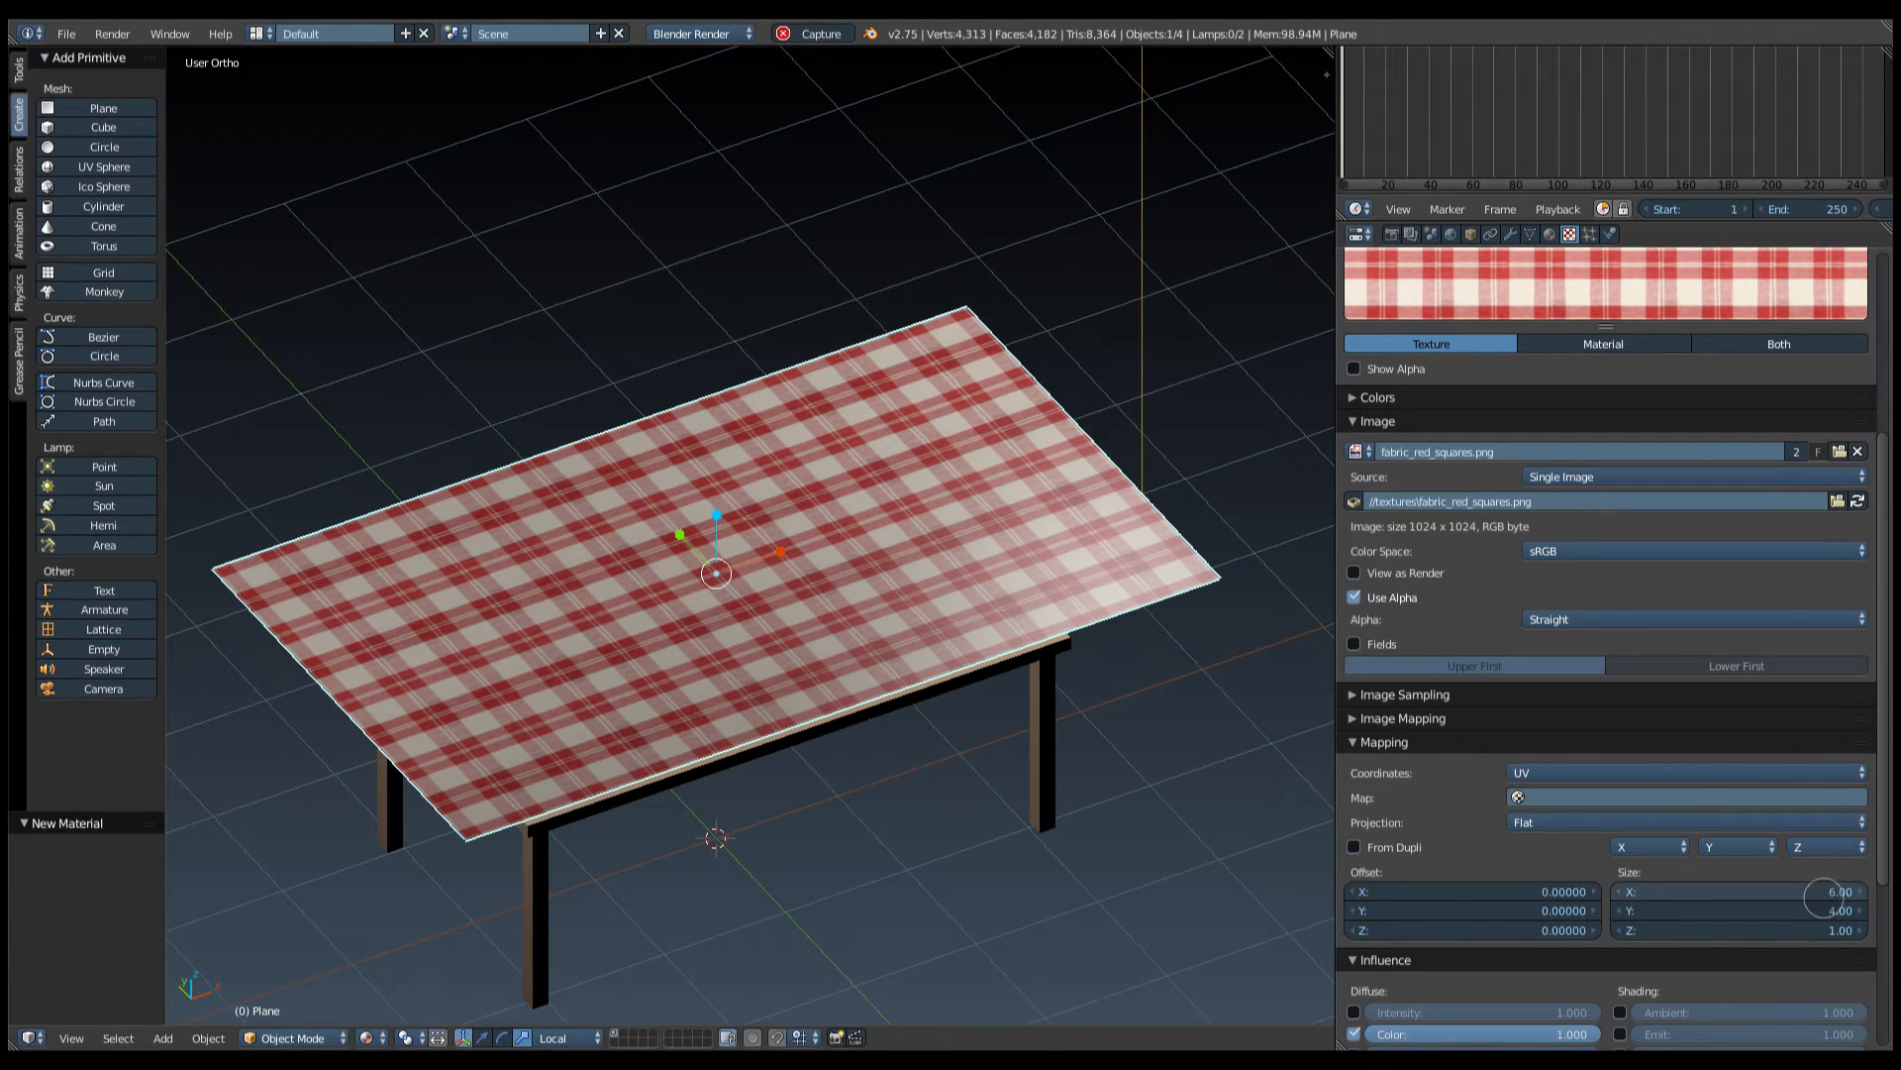
# Try 8 for the texture's X mapping size, and settle on a size of X 10 and Y 6.
pyautogui.click(1830, 891)
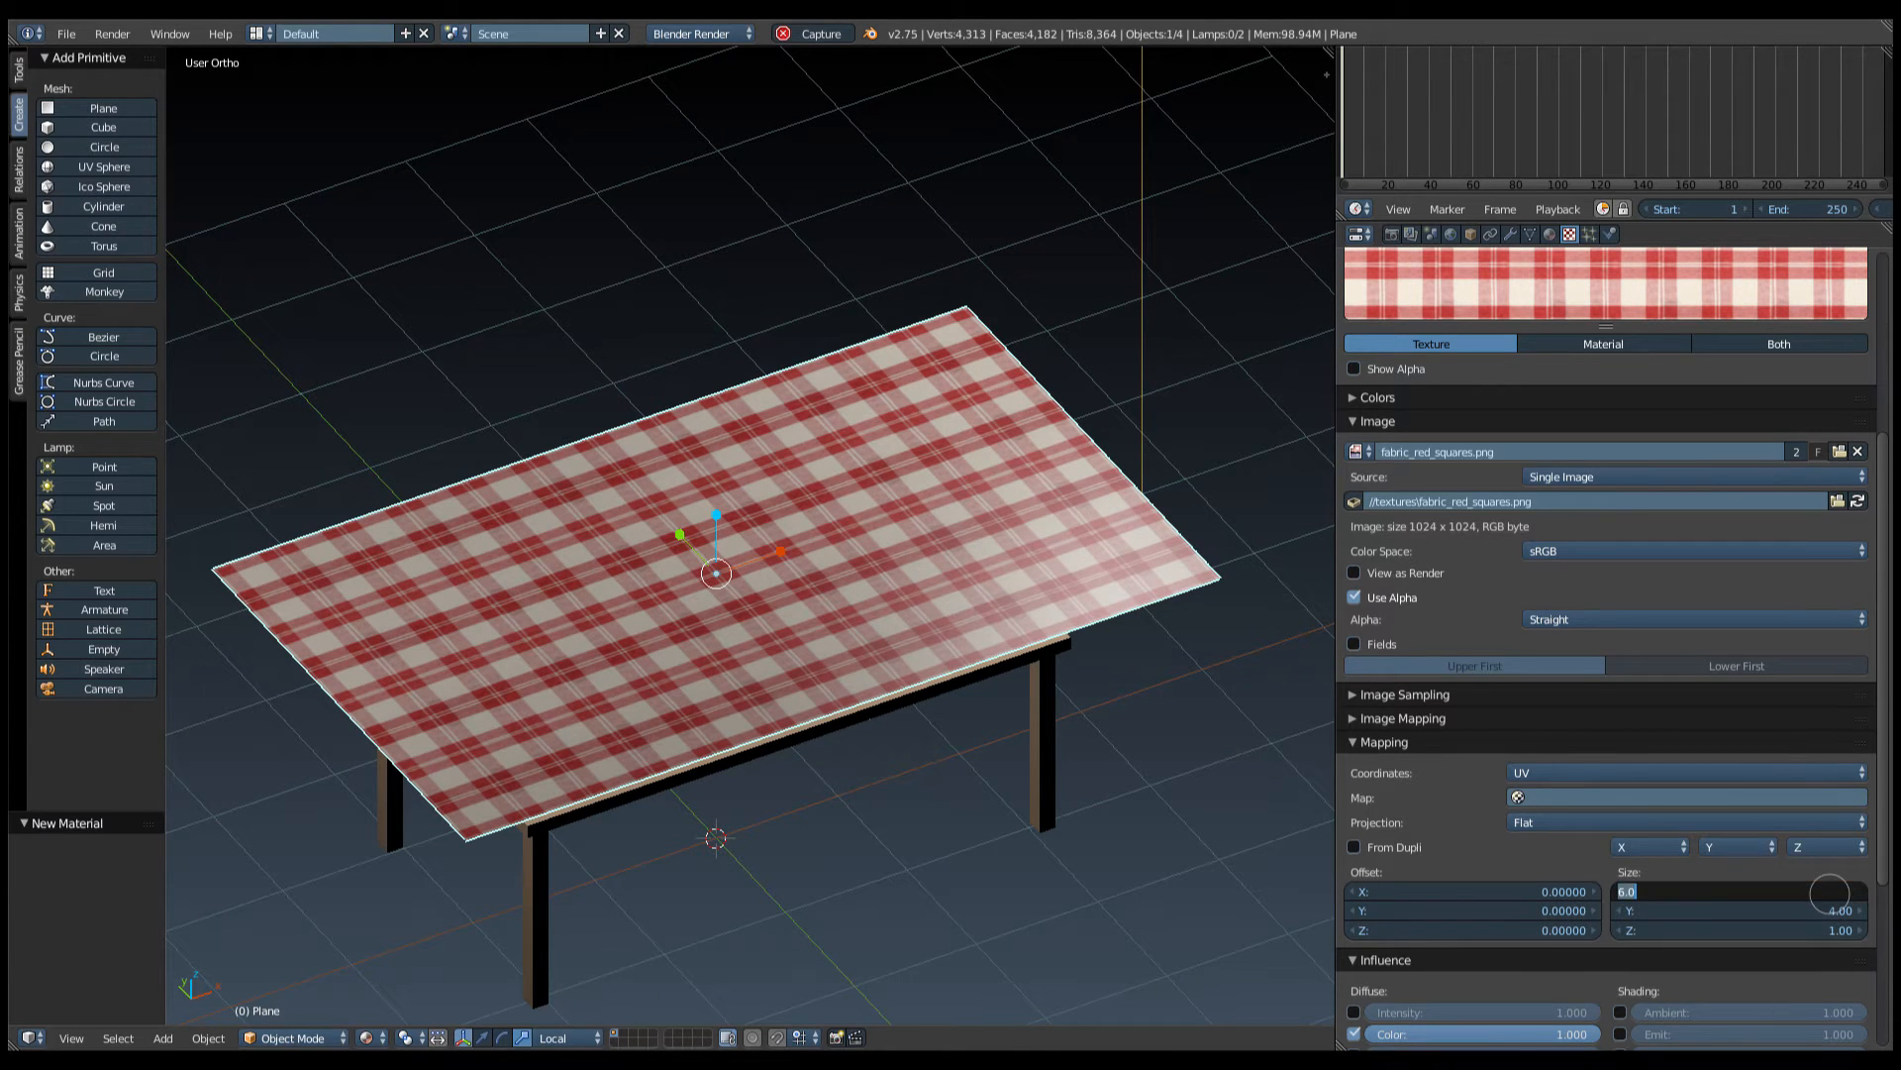
pyautogui.write('8')
pyautogui.press('Return')
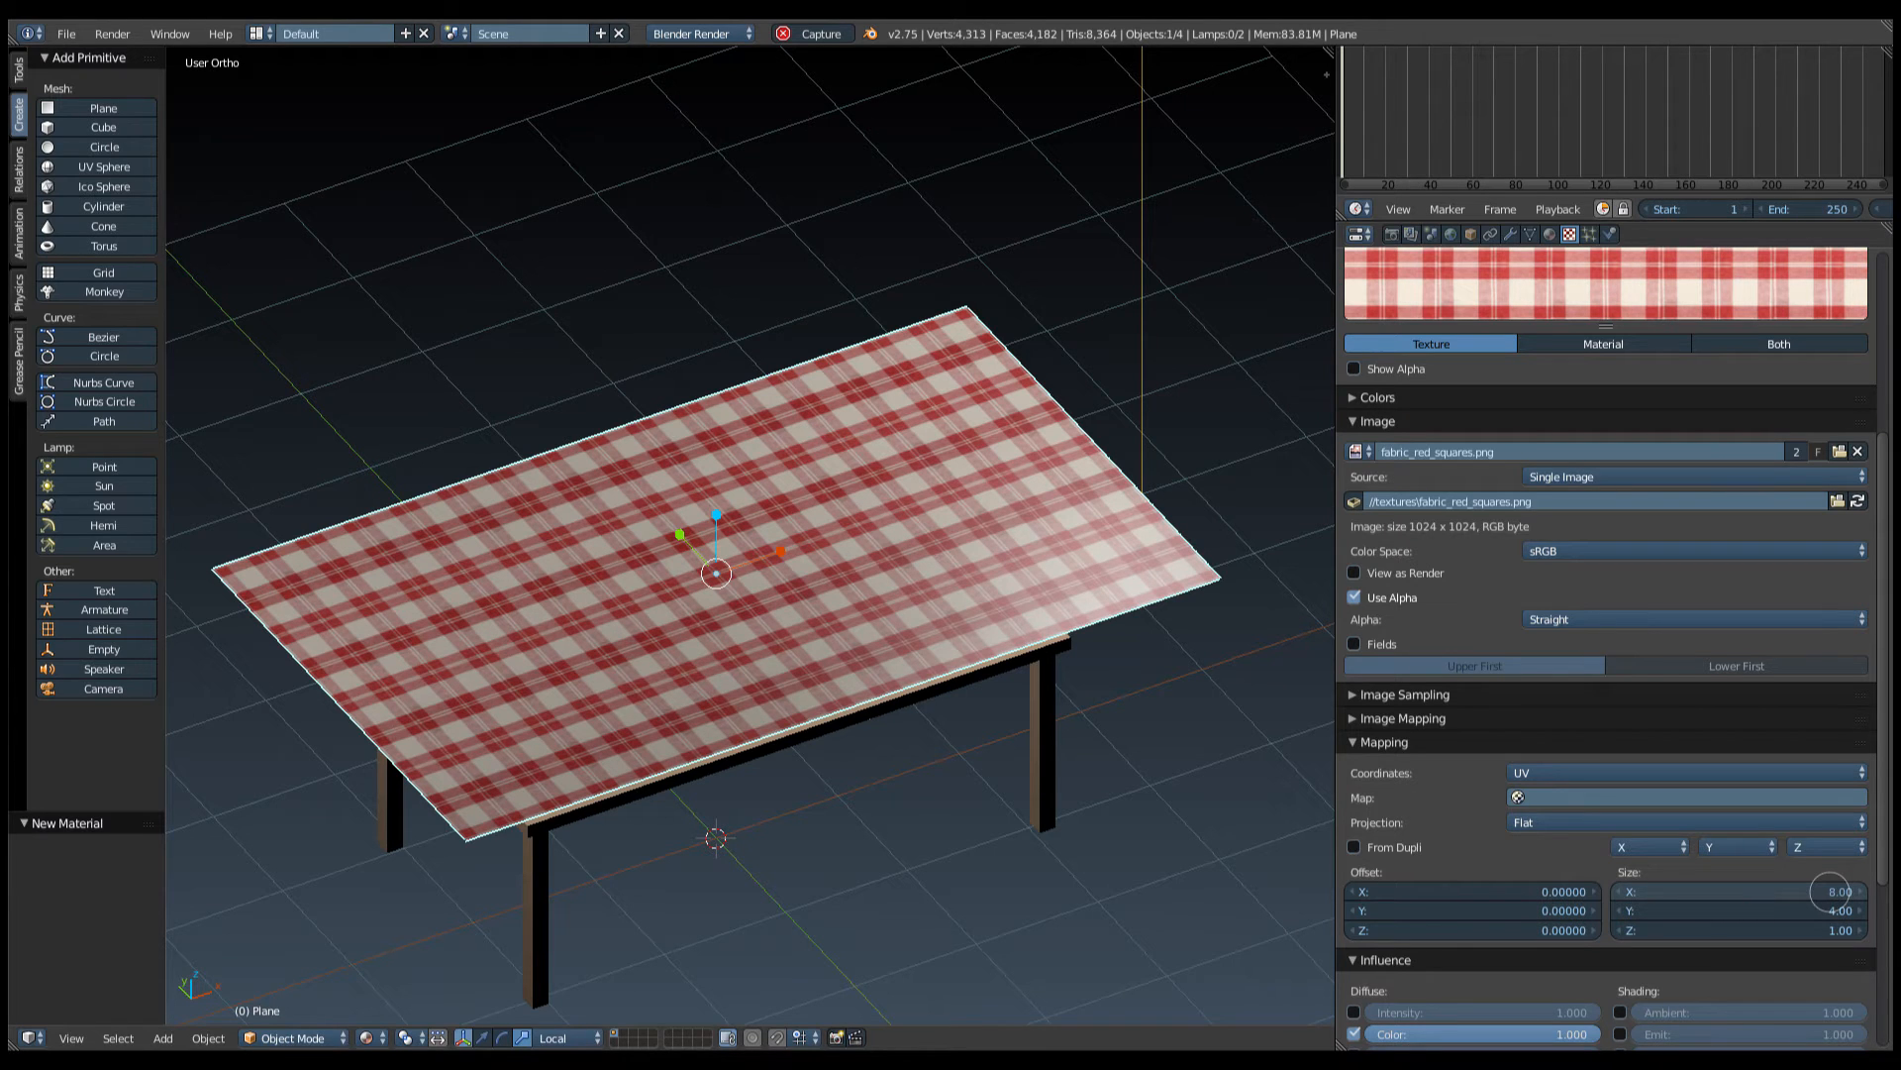
pyautogui.click(1830, 892)
pyautogui.write('10')
pyautogui.press('Return')
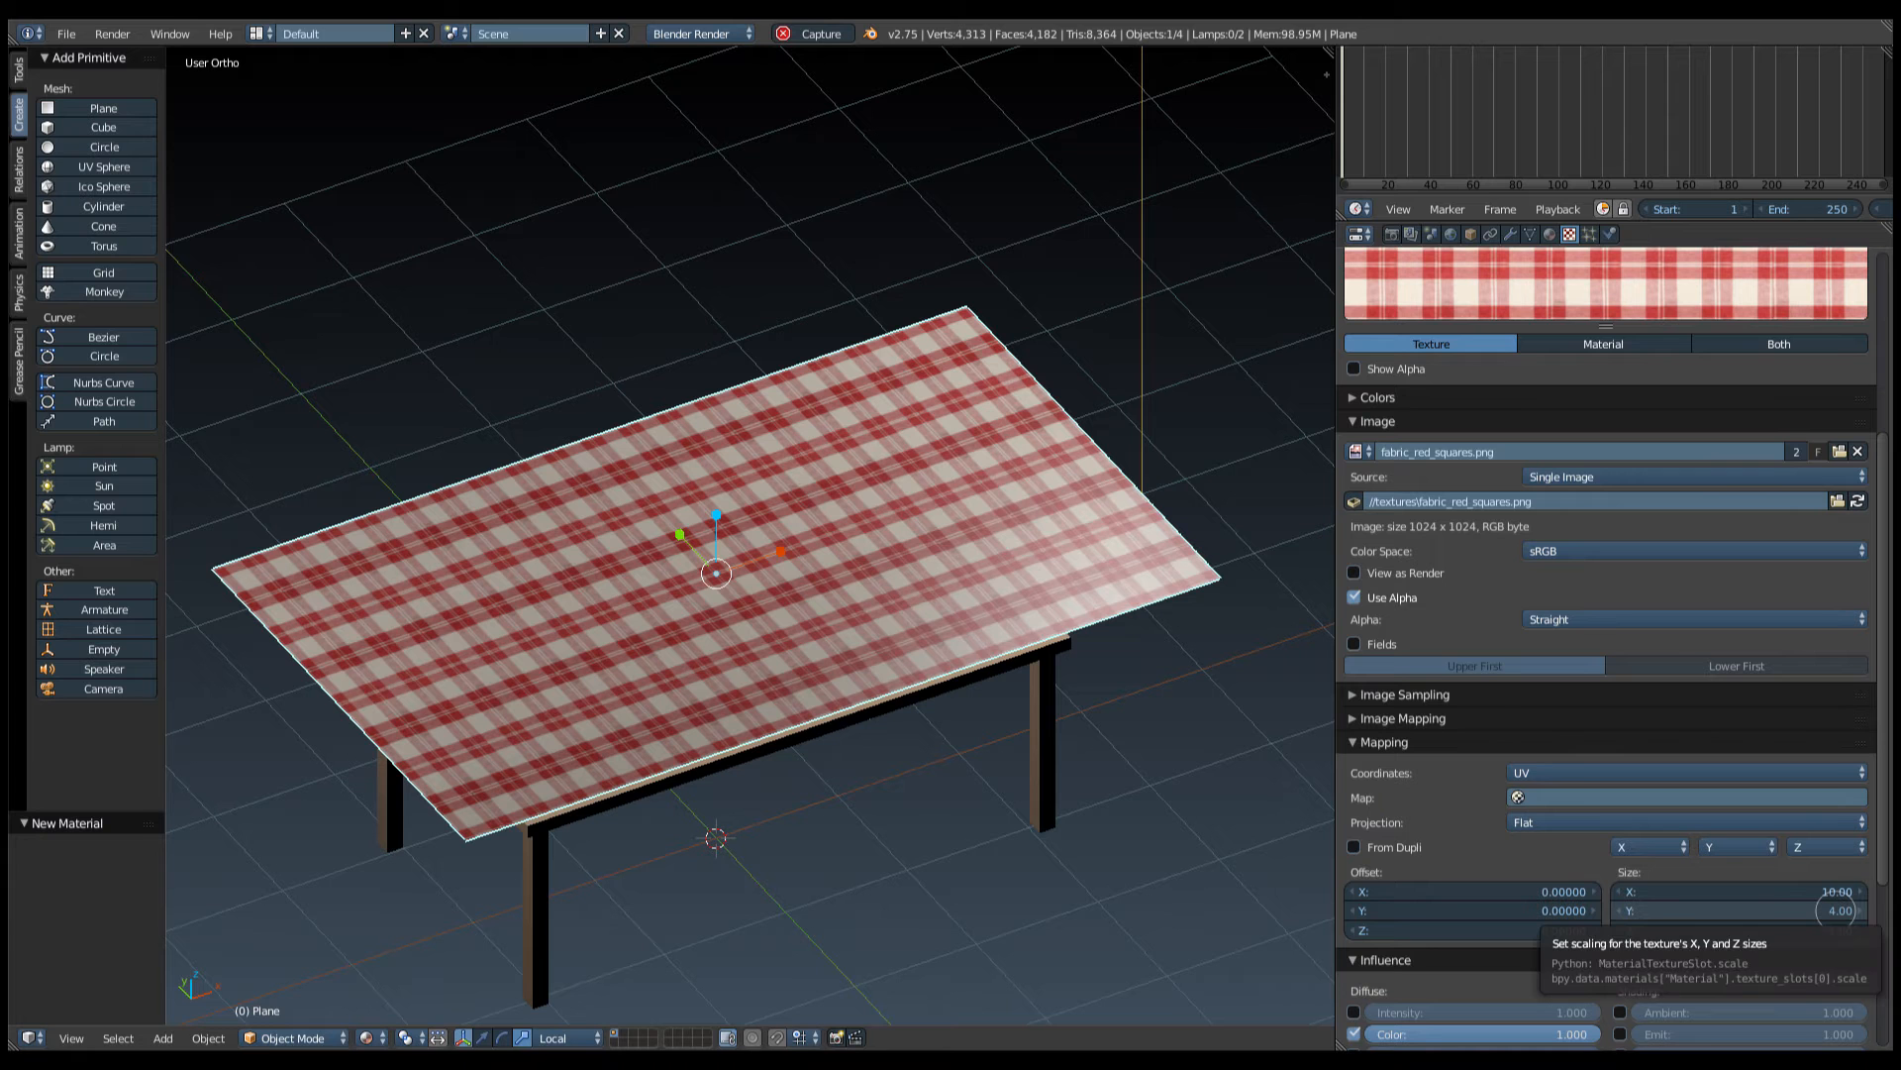
pyautogui.moveTo(799, 826); pyautogui.dragTo(718, 791, button='middle')
pyautogui.click(1813, 910)
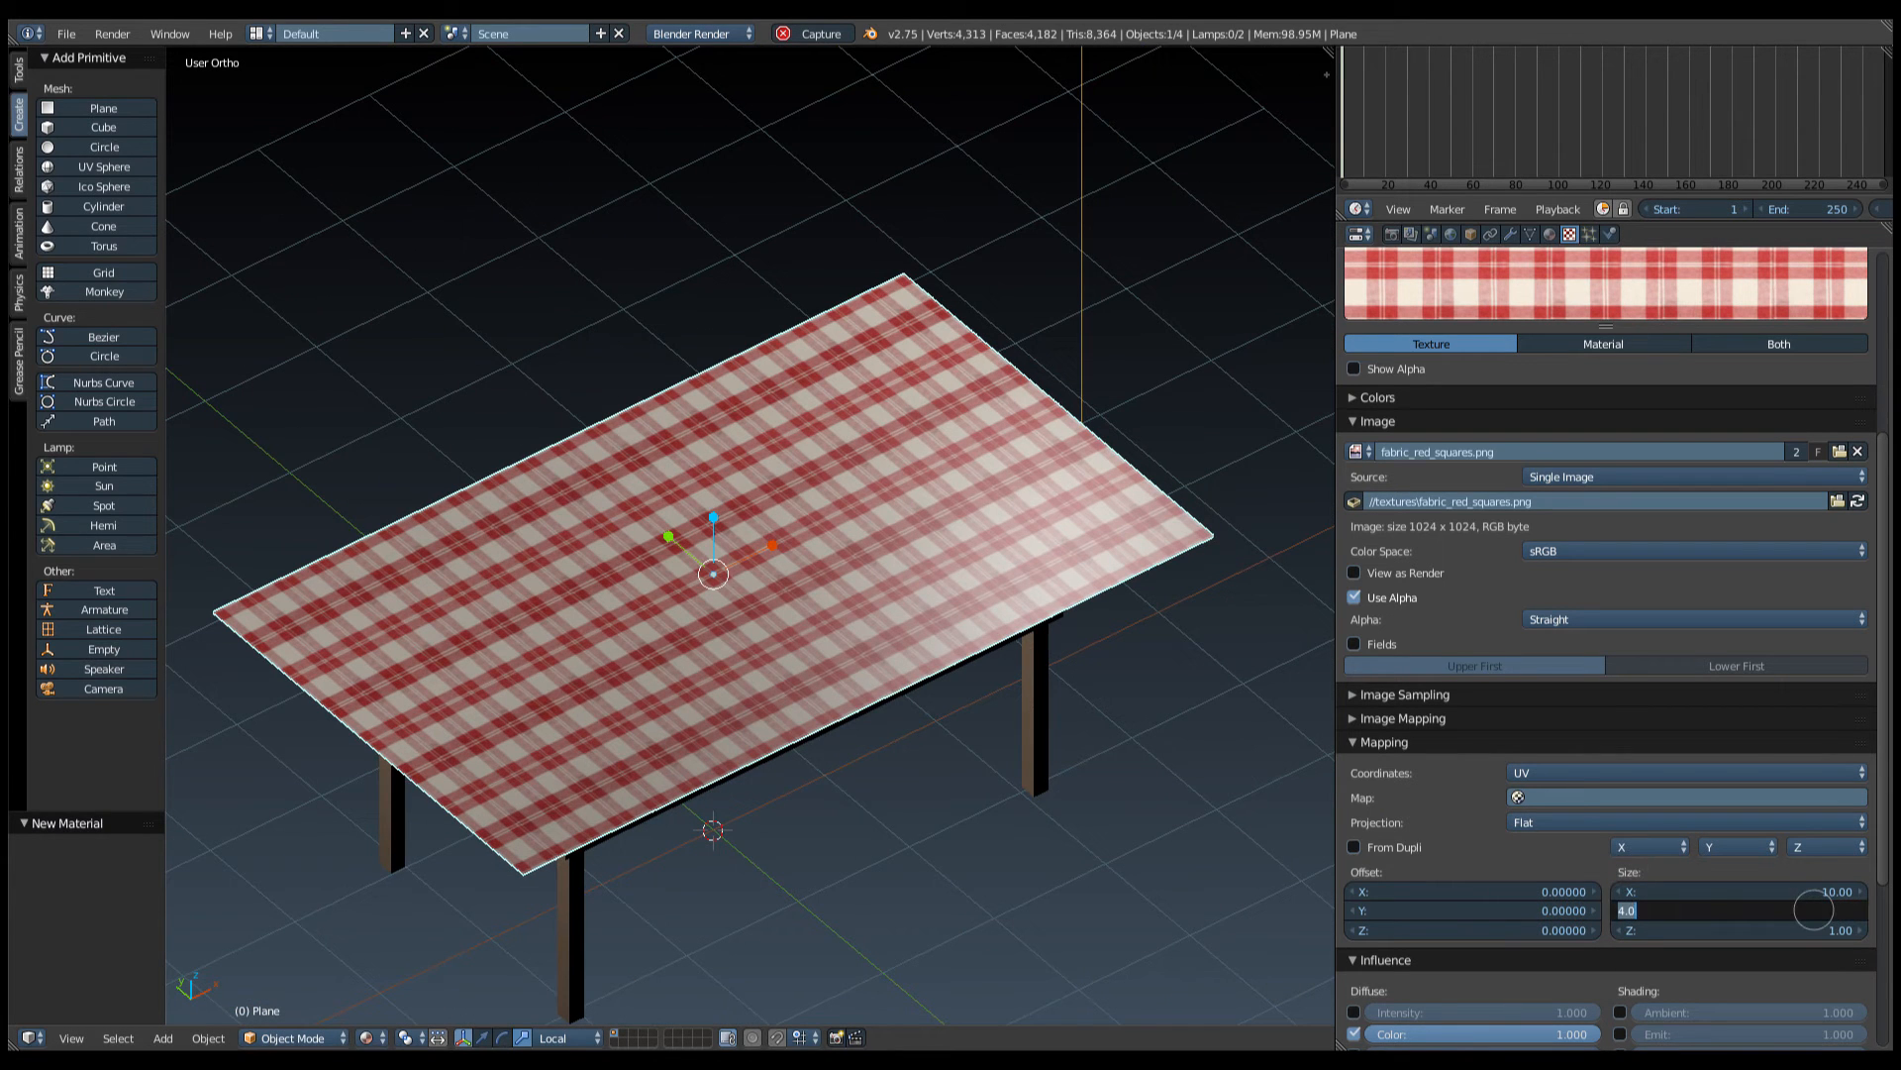
pyautogui.write('6')
pyautogui.press('Return')
pyautogui.moveTo(694, 683); pyautogui.dragTo(725, 652, button='middle')
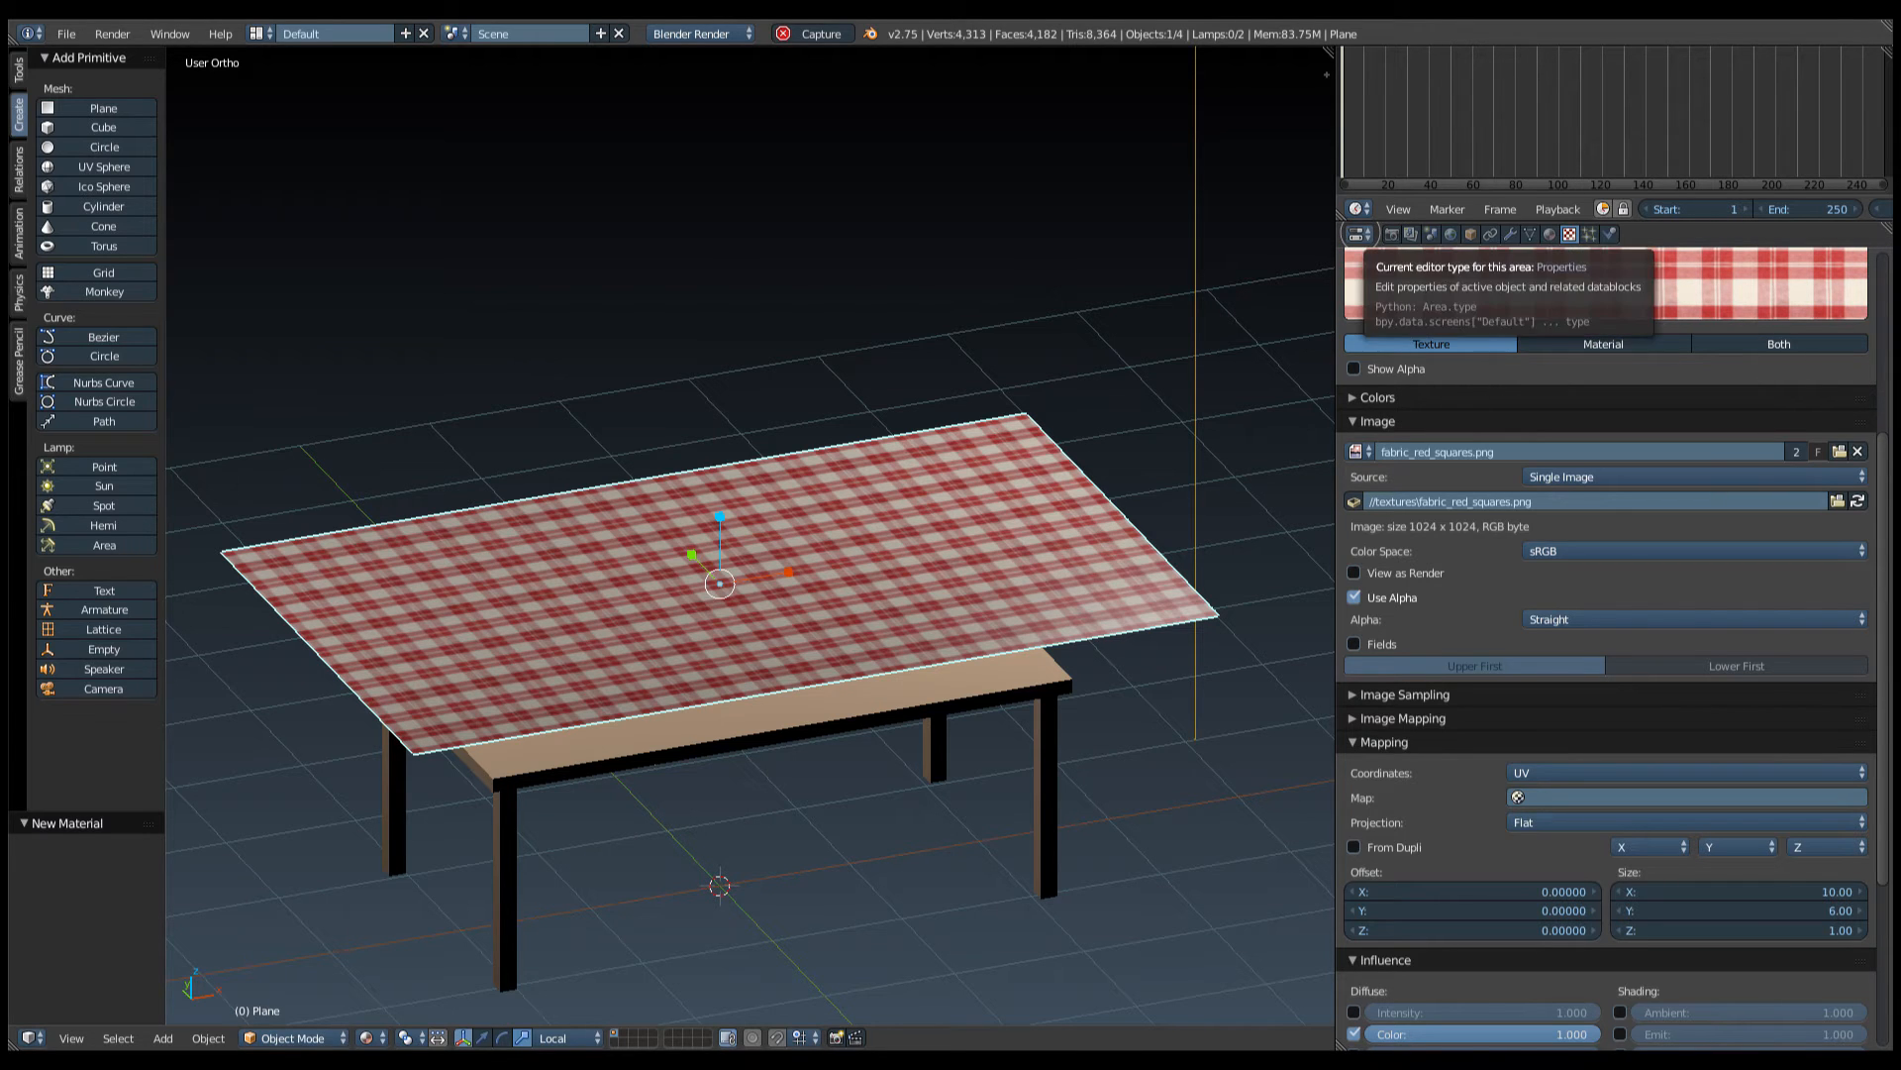
# Add a Cloth modifier to the plane.
pyautogui.click(1510, 234)
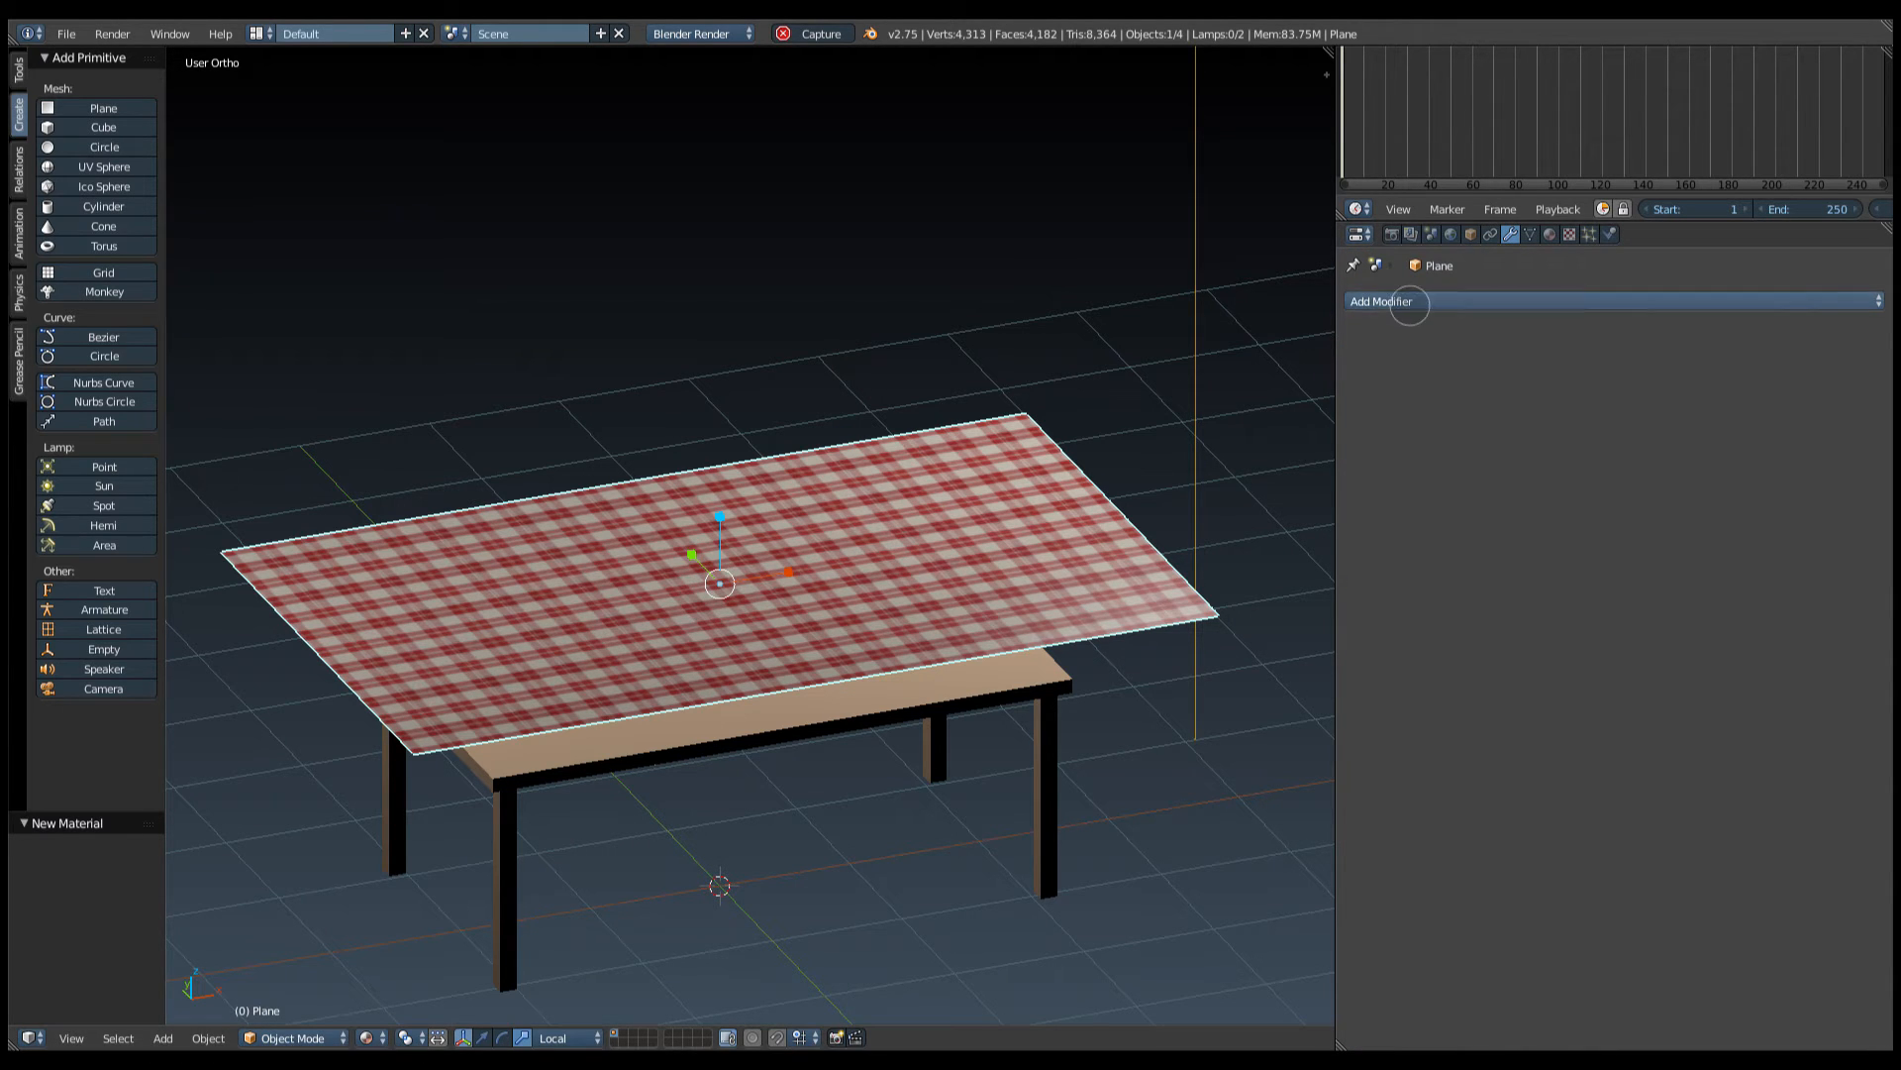
pyautogui.click(1412, 301)
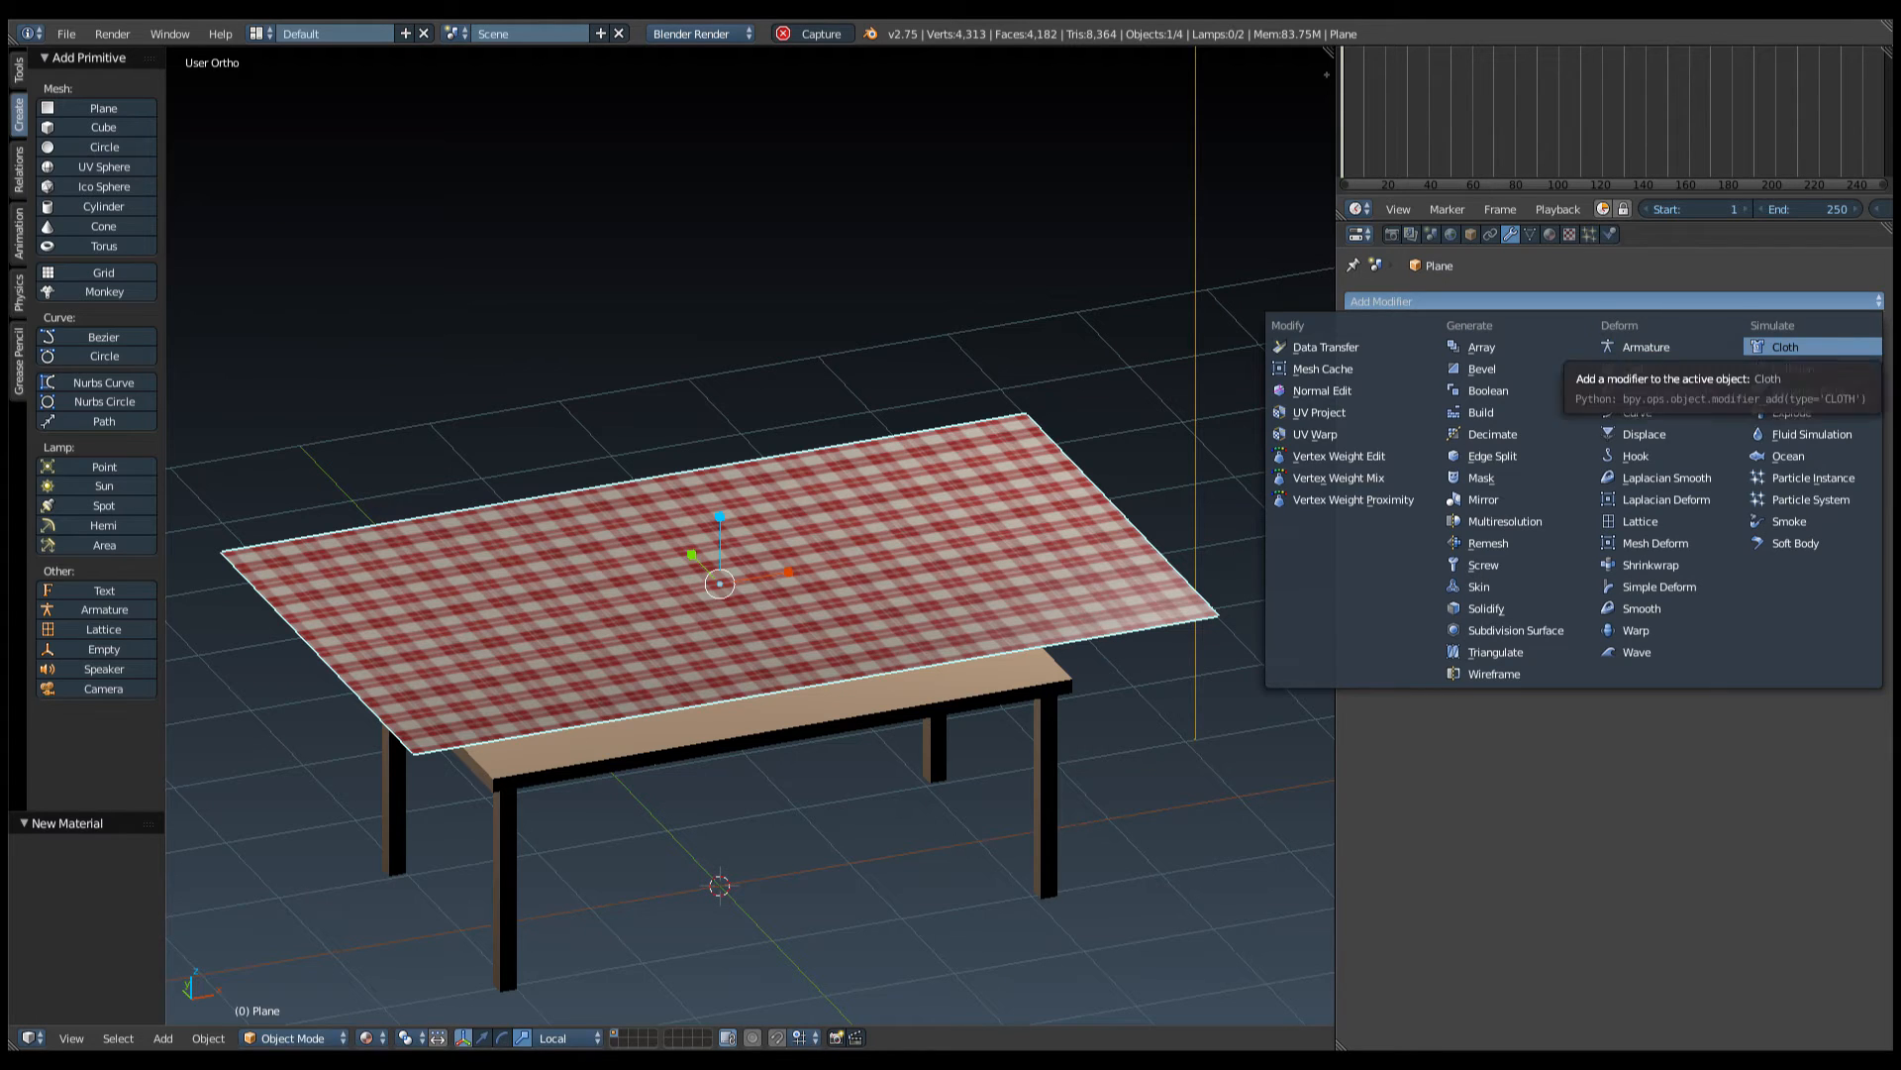
pyautogui.click(1785, 347)
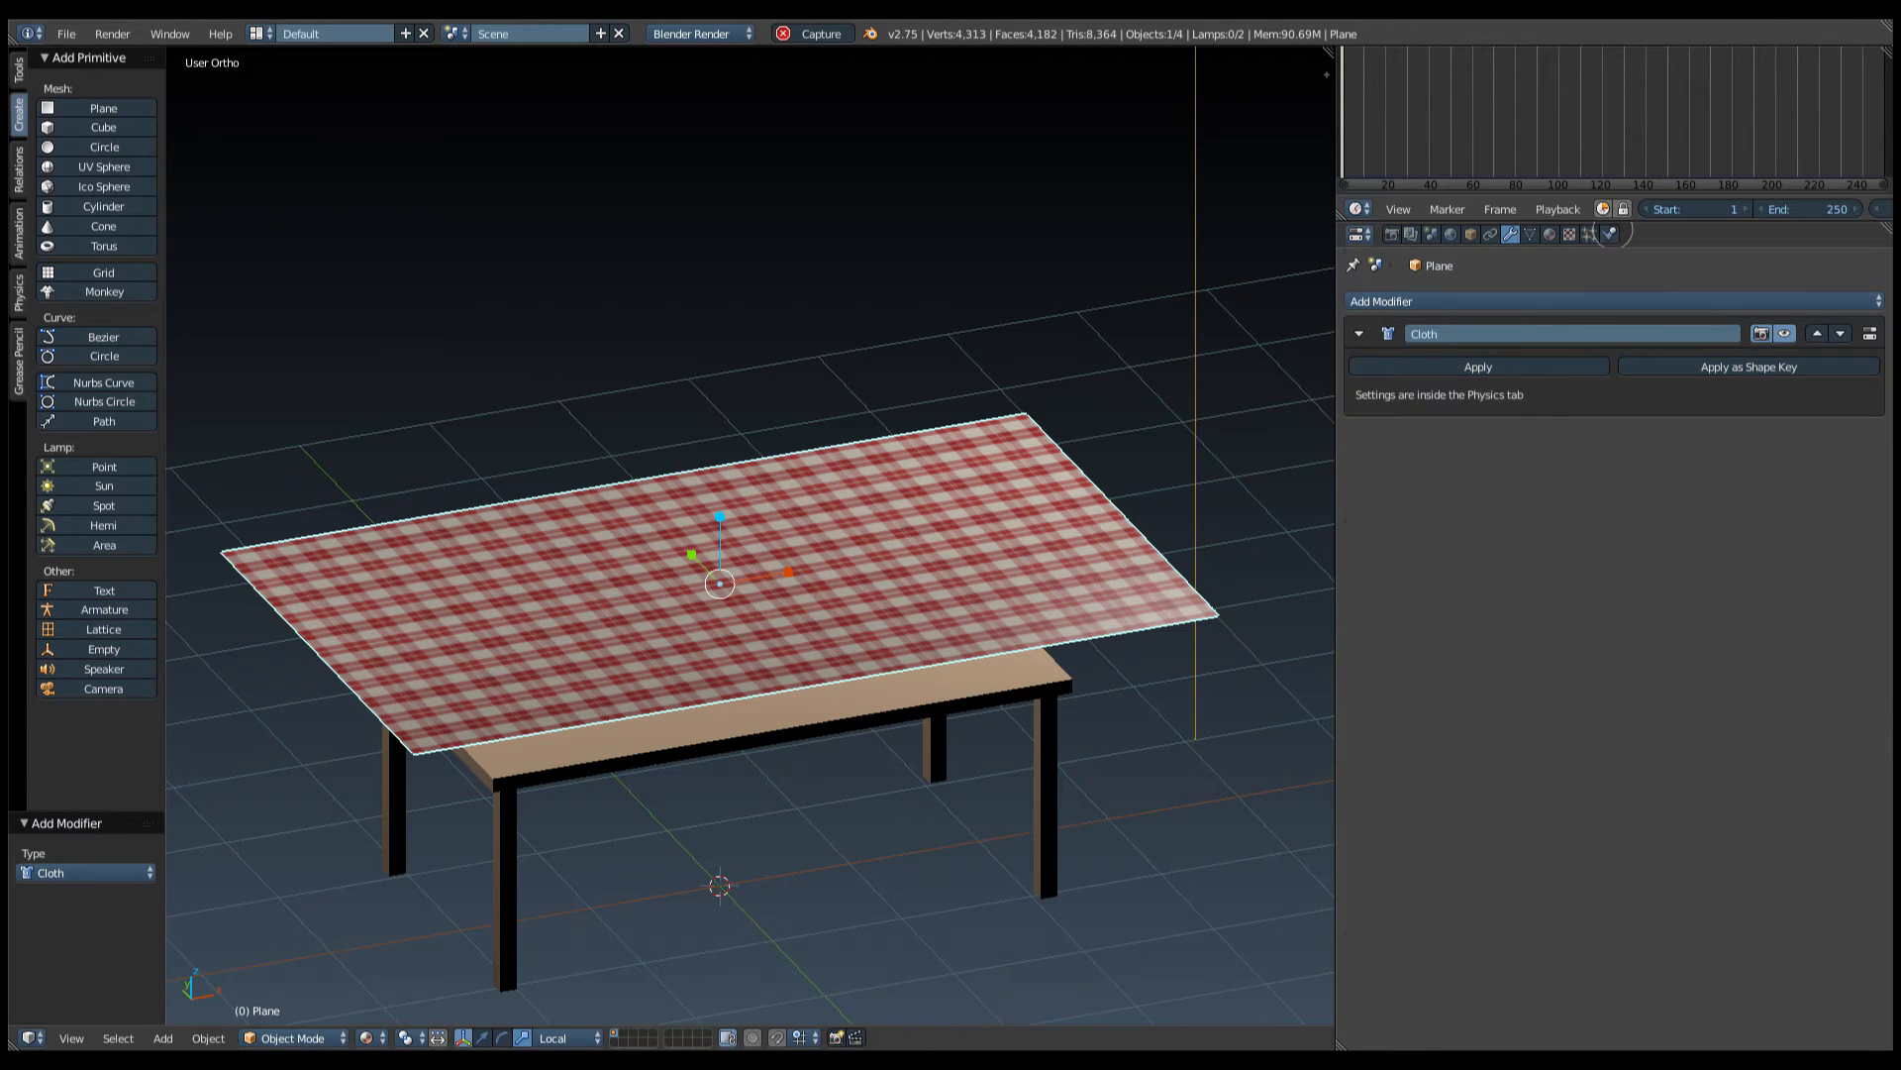
# In the plane's cloth physics, set the quality steps to 10 and enable self collision with a quality of 2.
pyautogui.click(1609, 233)
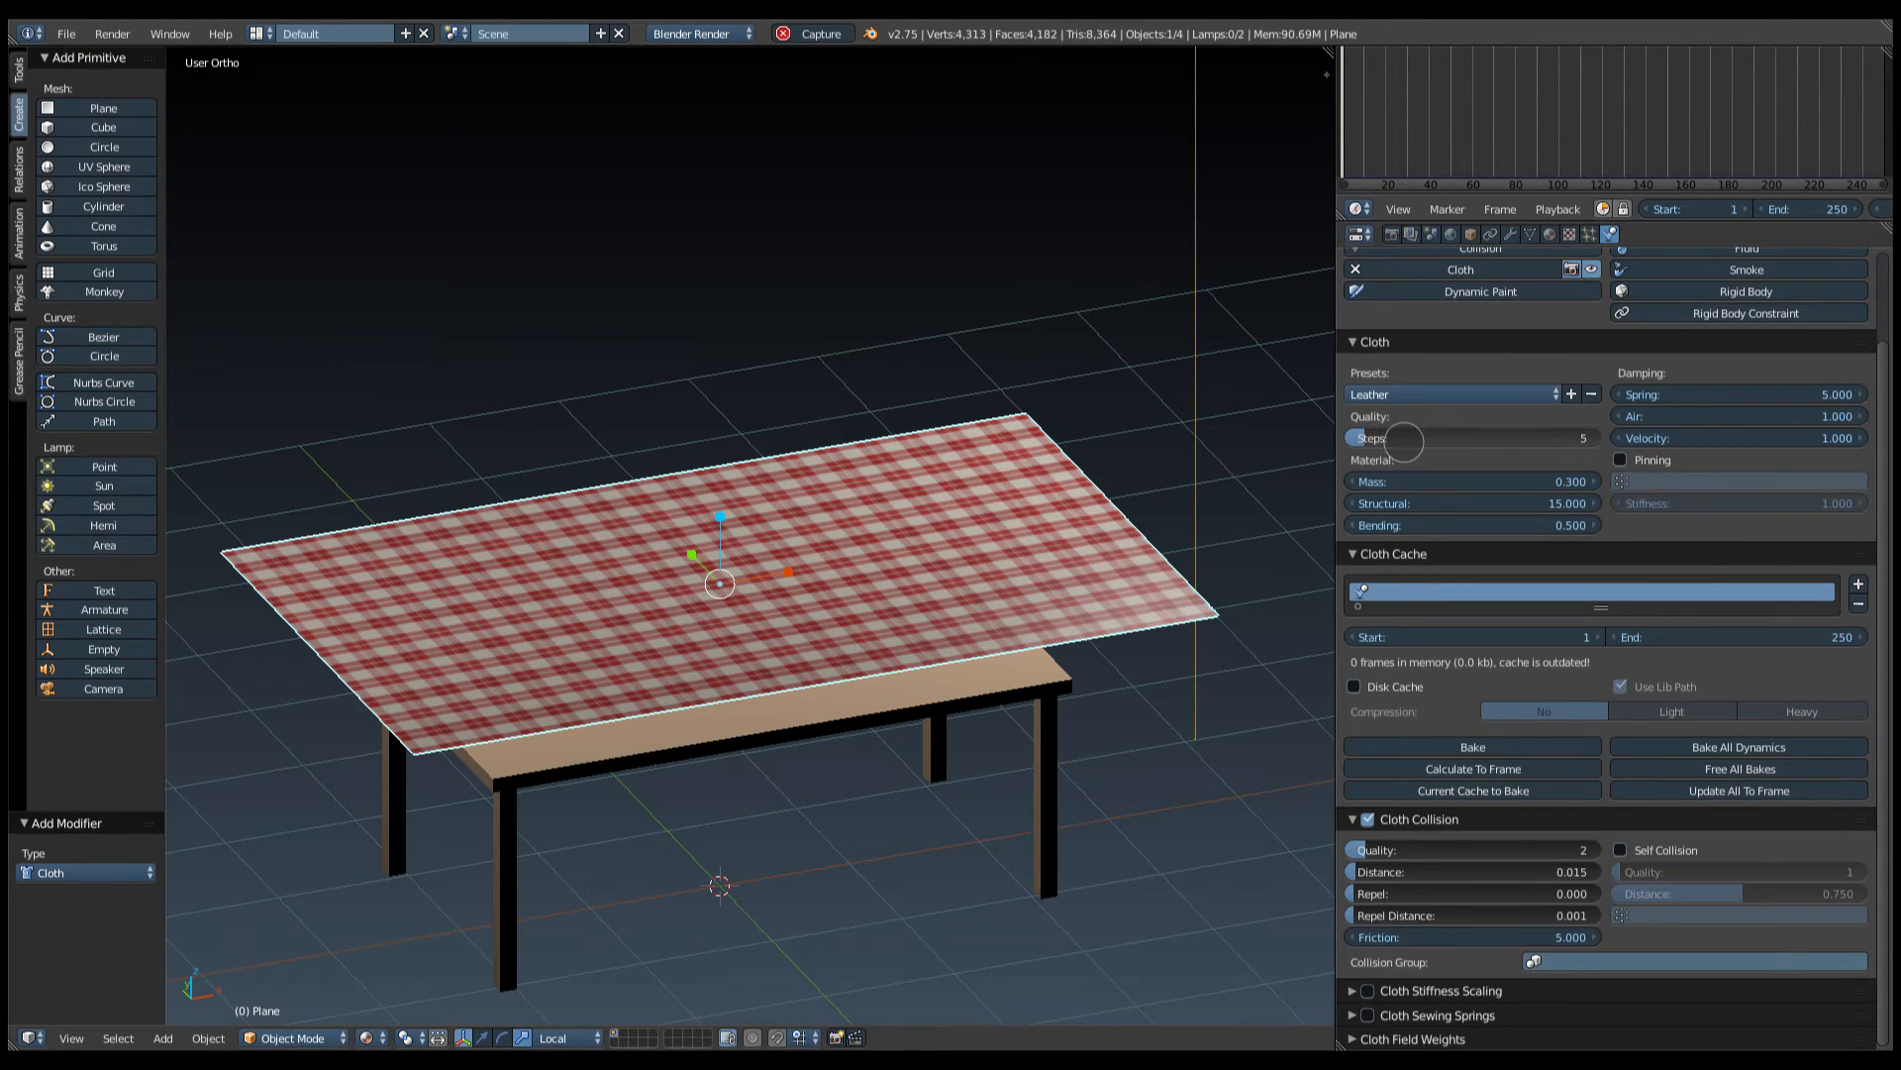
pyautogui.click(1405, 442)
pyautogui.press('Return')
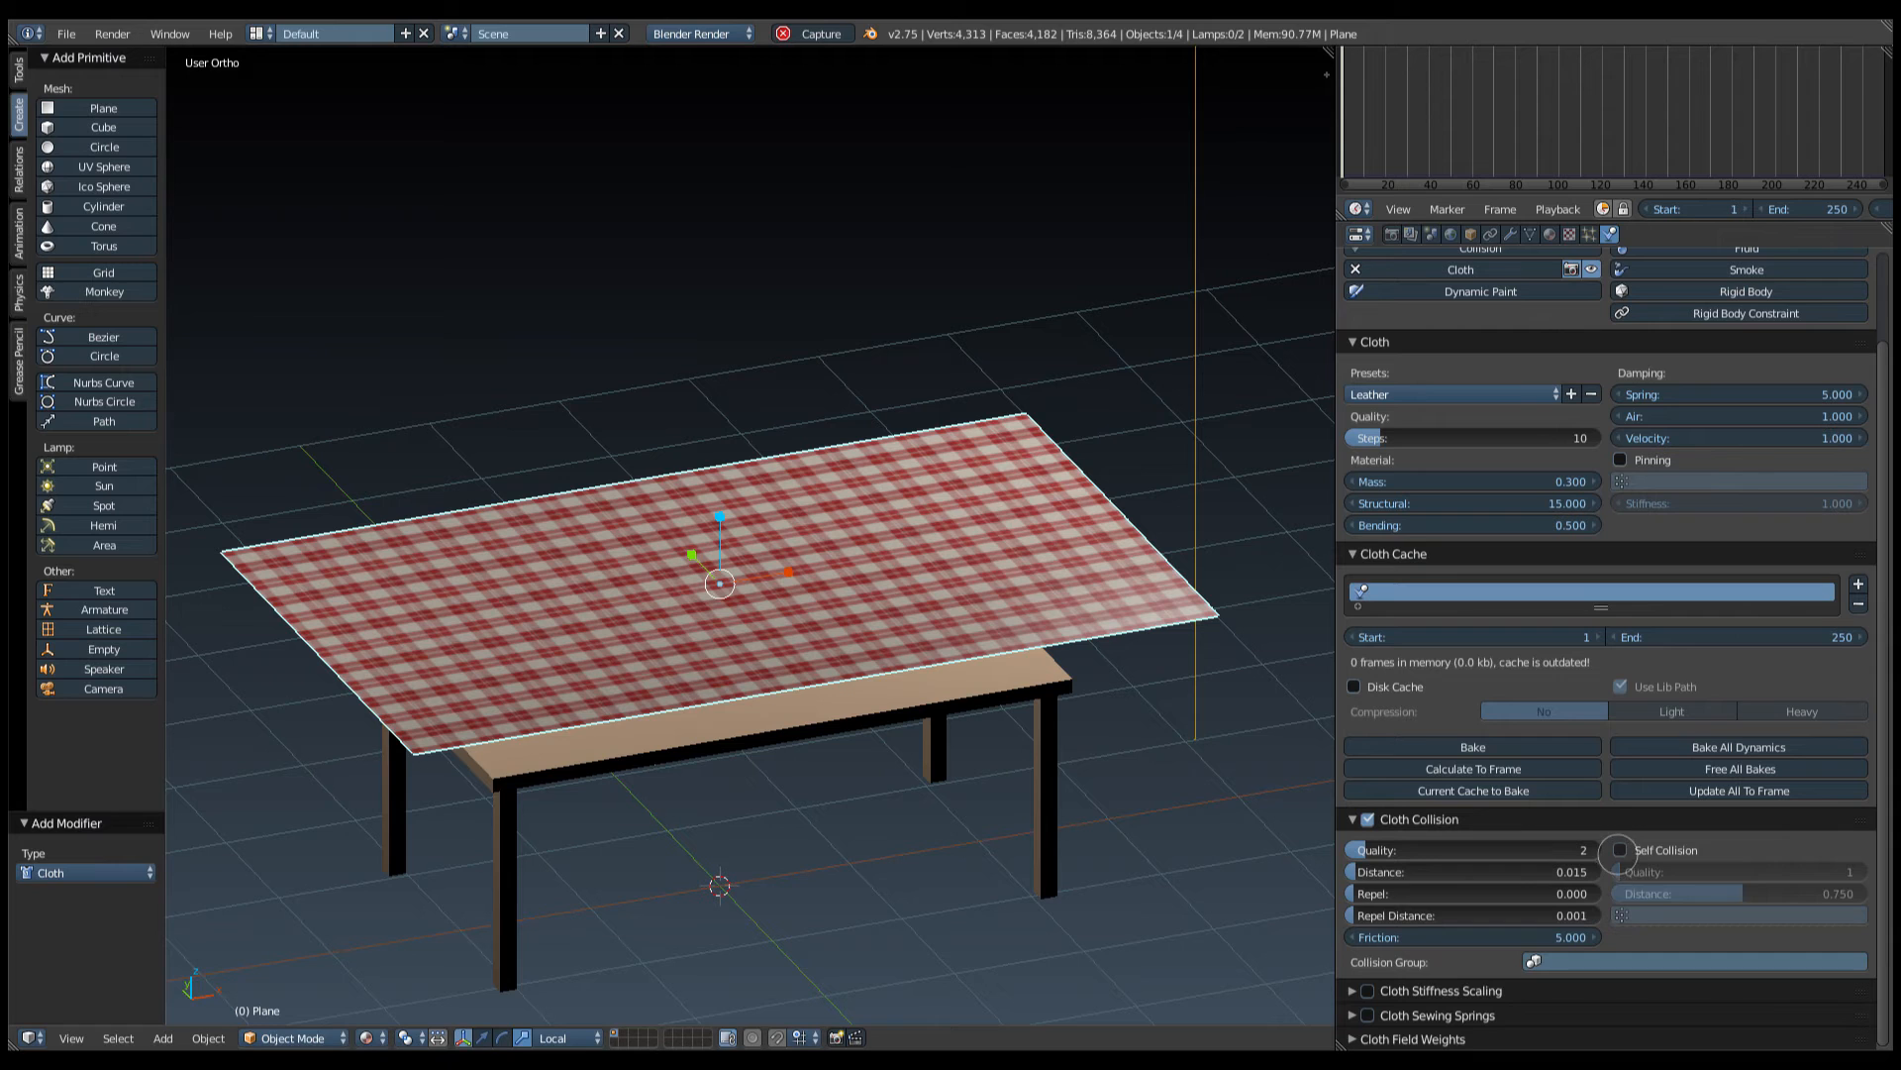
pyautogui.click(1620, 850)
pyautogui.click(1640, 869)
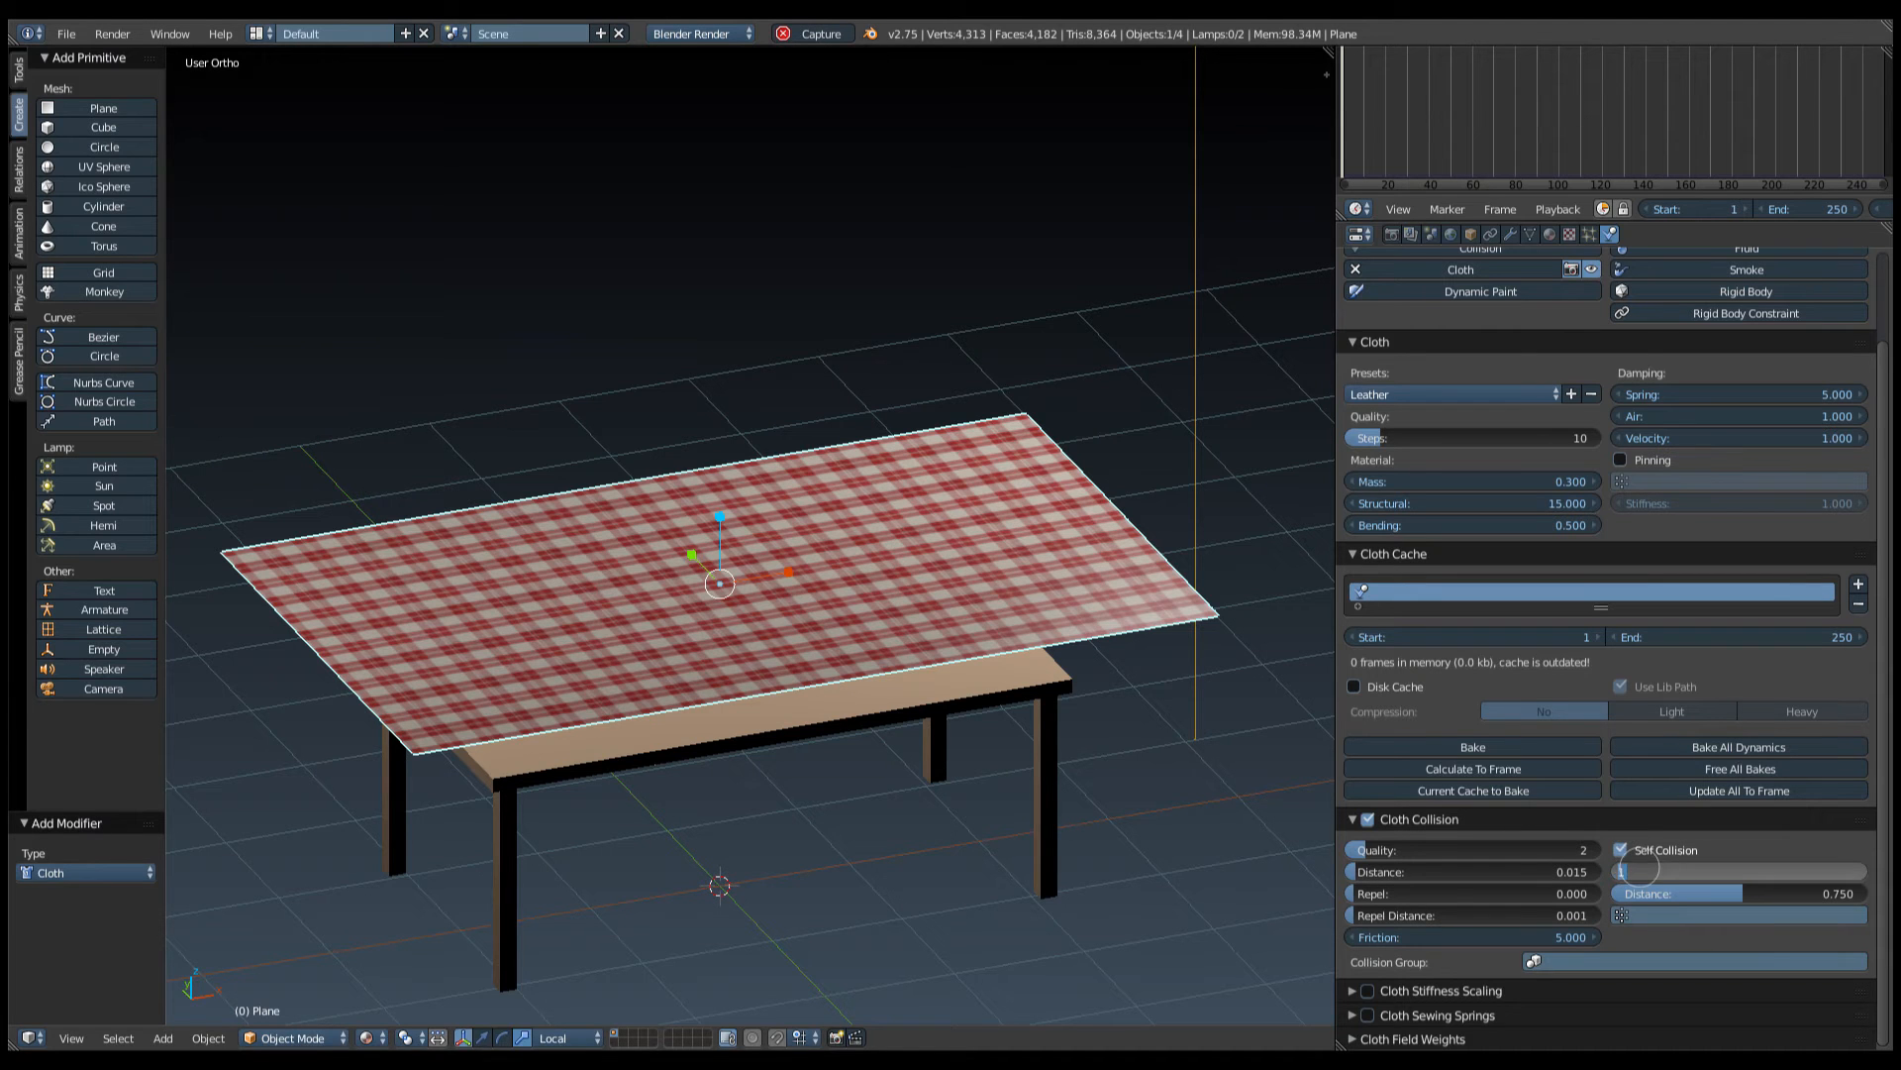
pyautogui.press('Return')
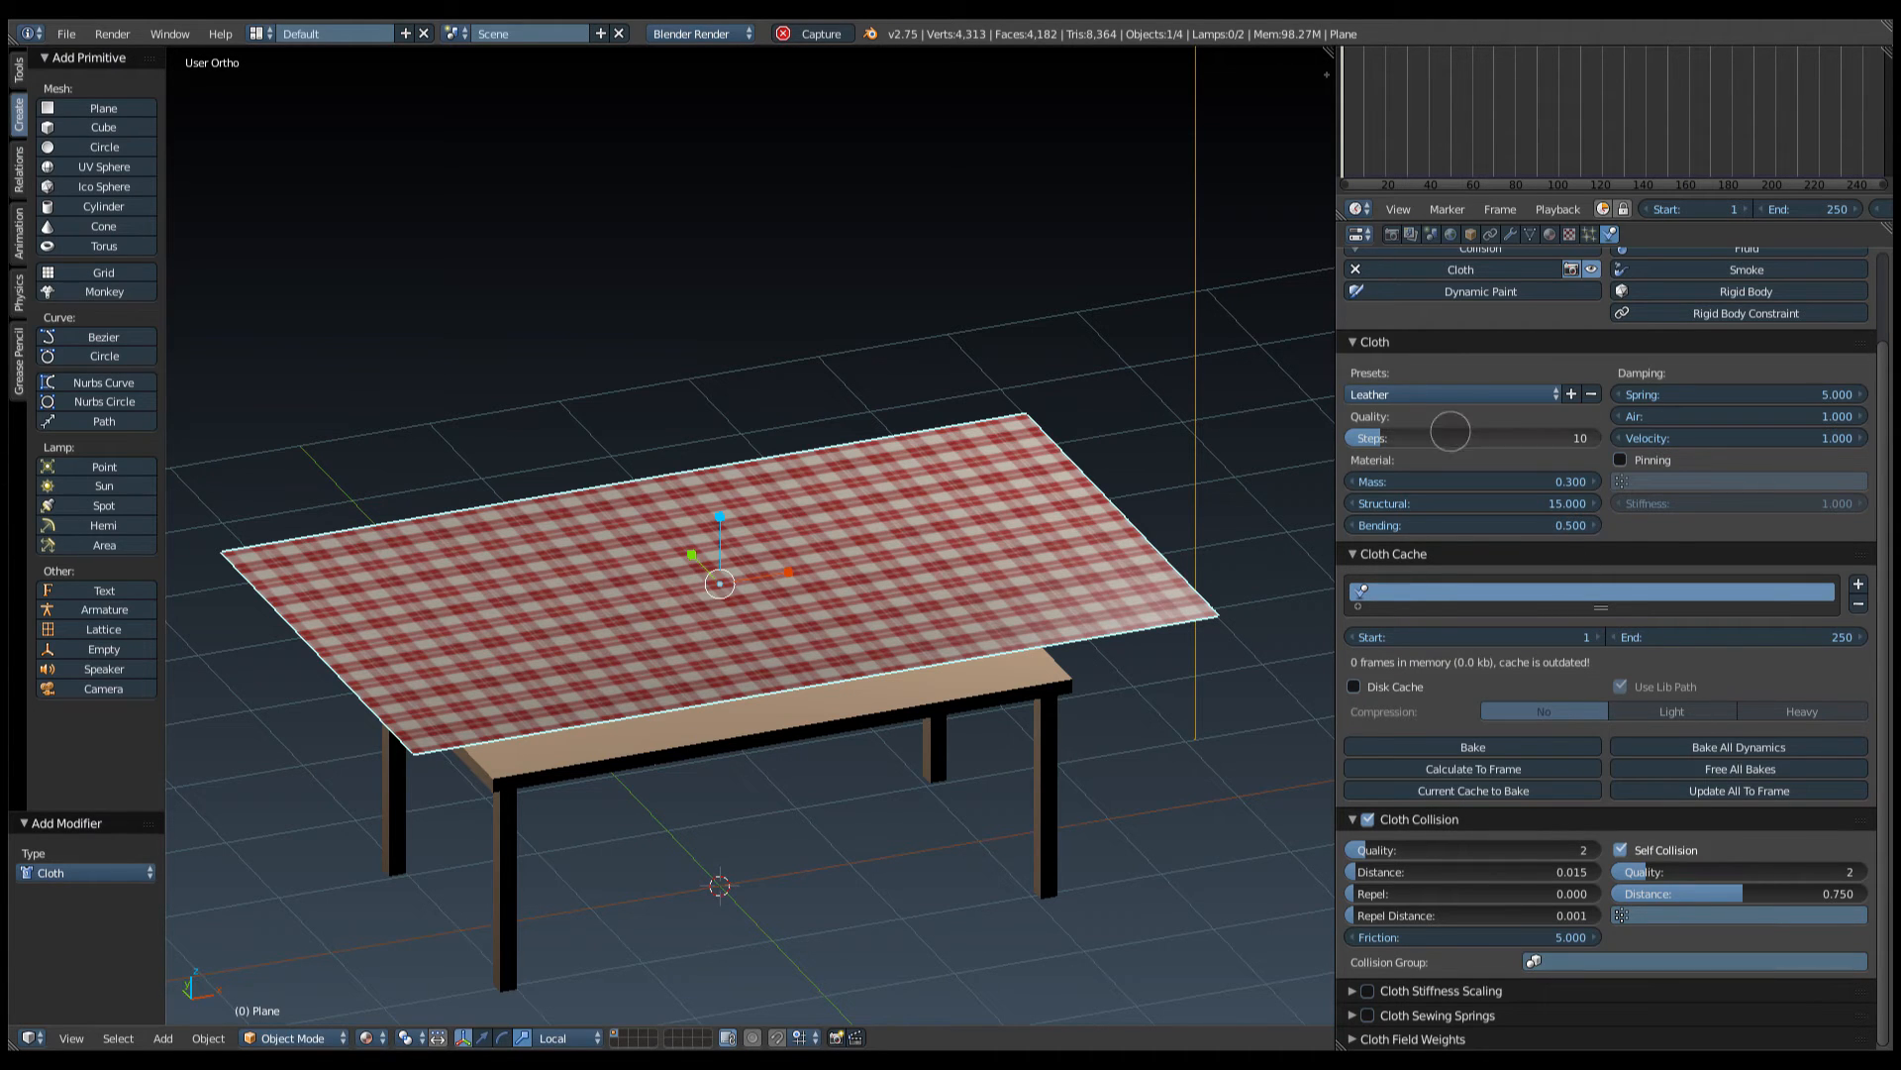
# Apply the Leather preset to the plane's cloth simulation.
pyautogui.click(1416, 393)
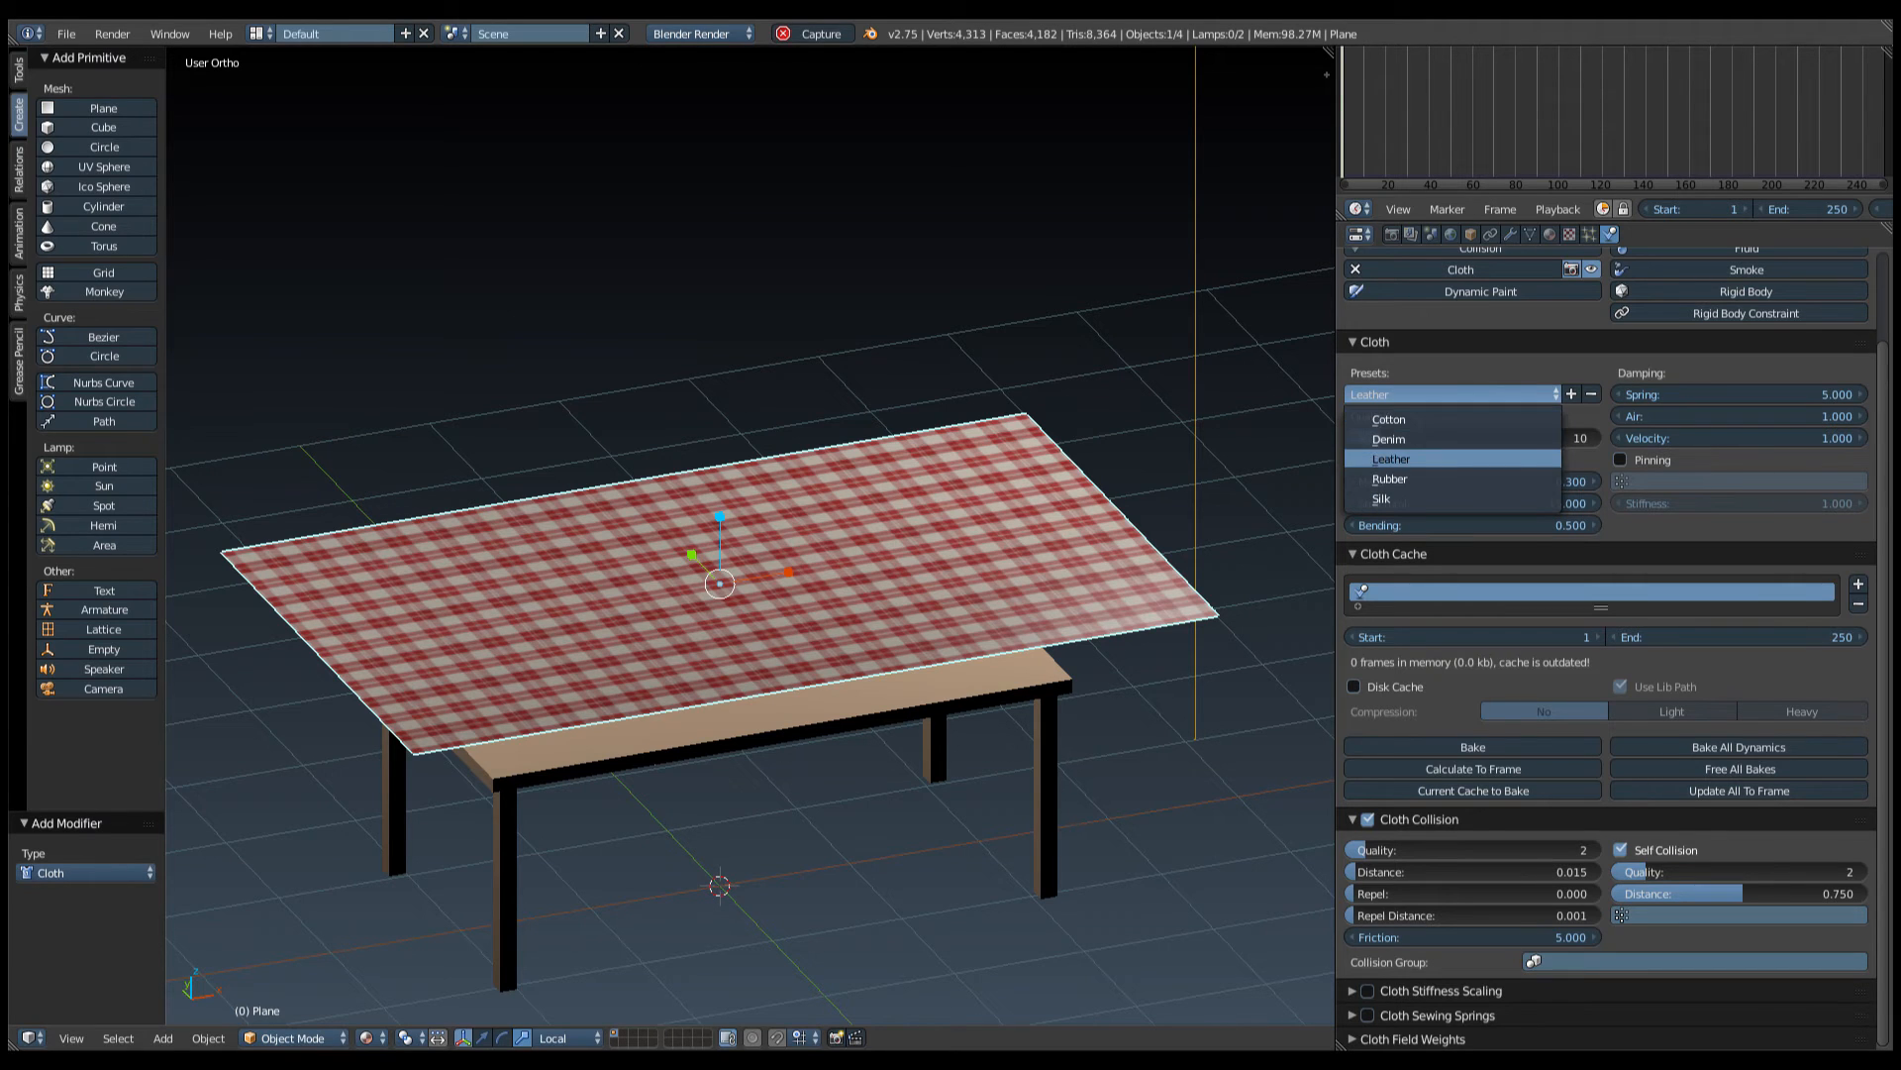
pyautogui.click(1391, 459)
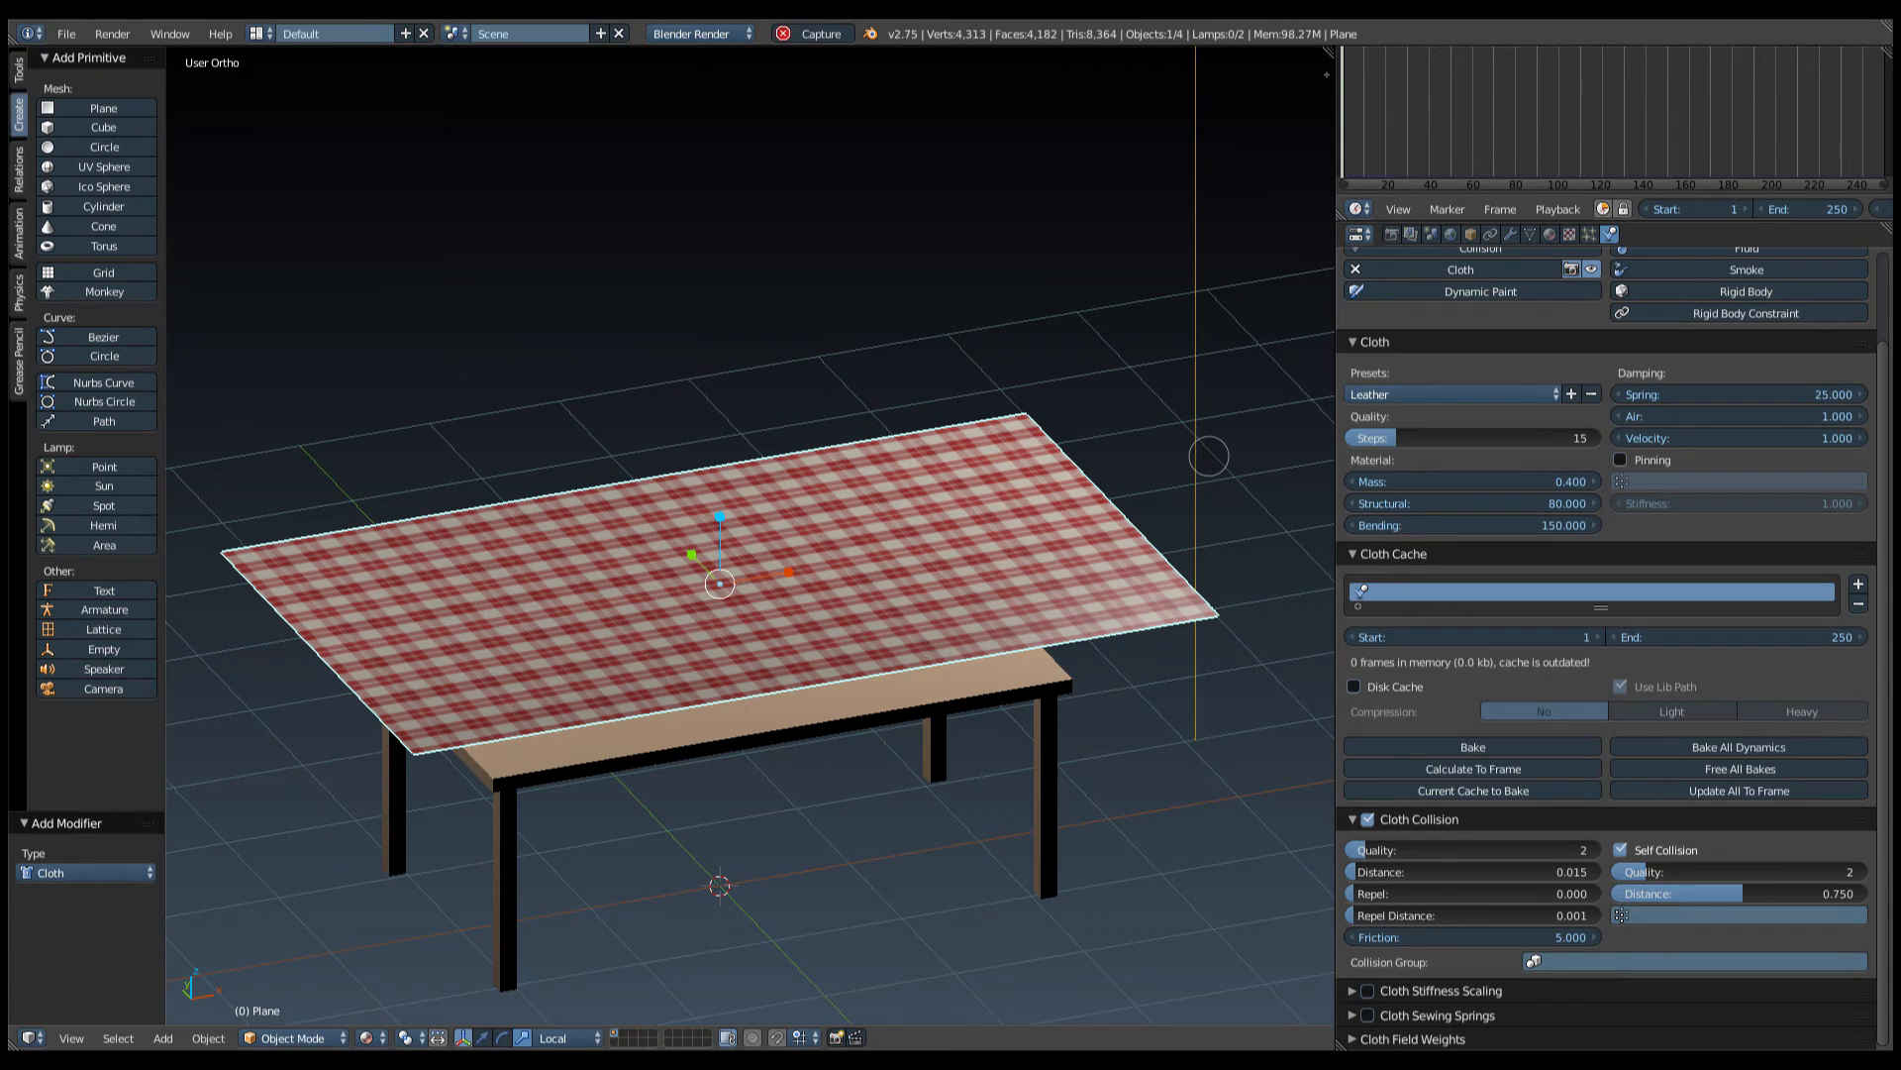
pyautogui.moveTo(1138, 574); pyautogui.dragTo(1126, 615, button='middle')
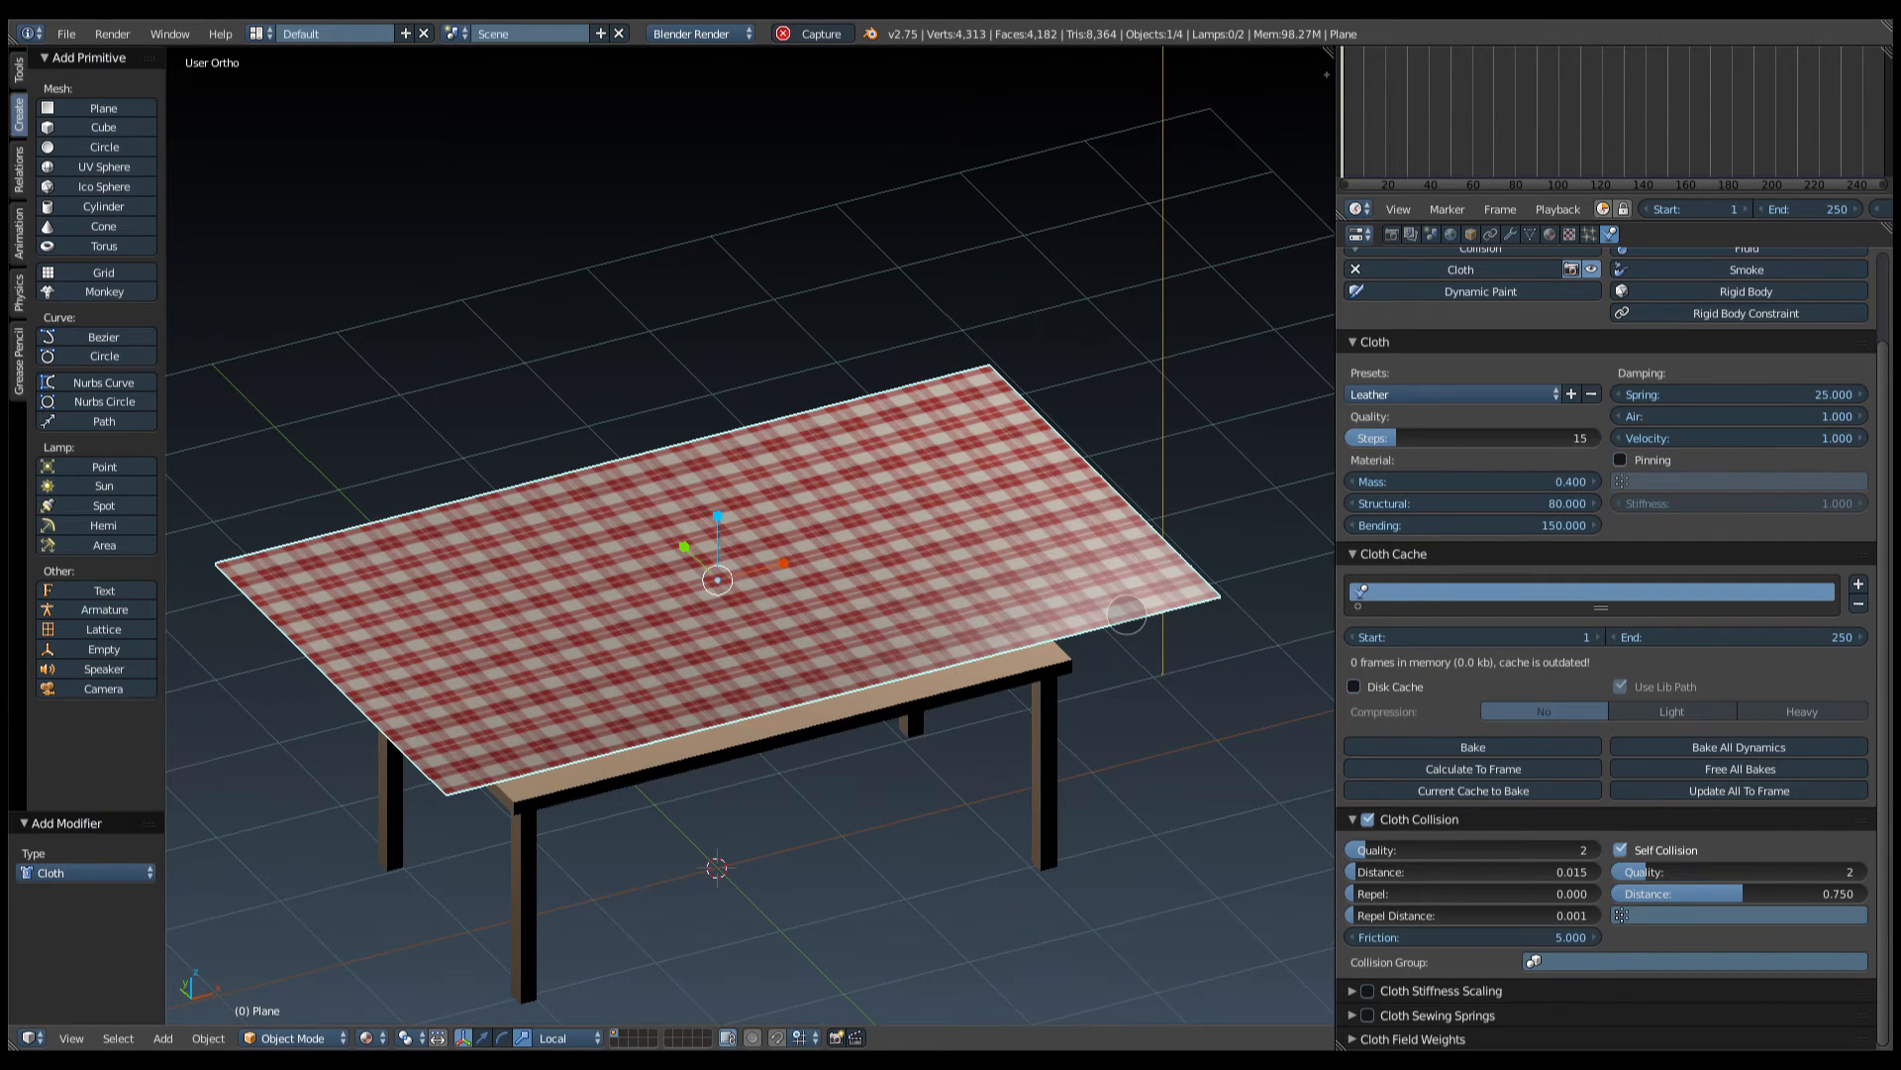
pyautogui.moveTo(914, 705); pyautogui.dragTo(928, 688, button='middle')
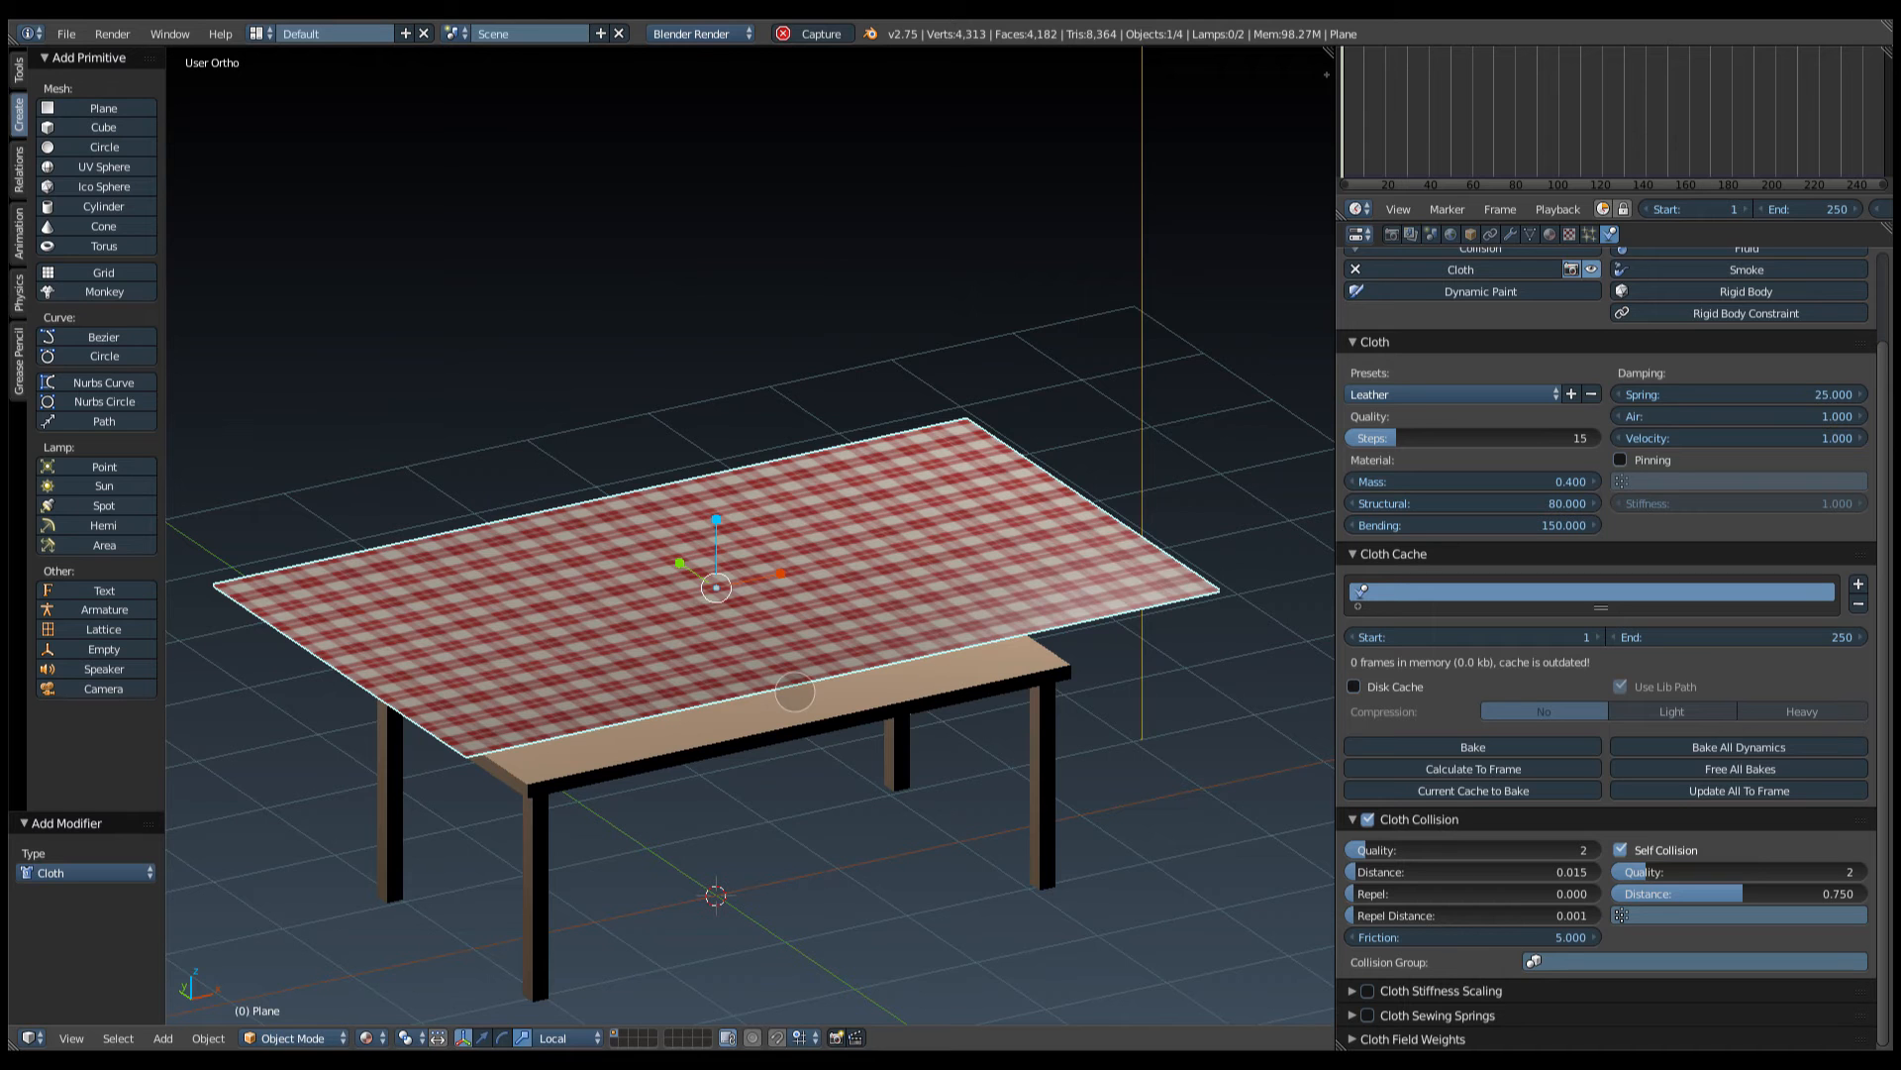
pyautogui.moveTo(794, 691); pyautogui.dragTo(828, 713, button='middle')
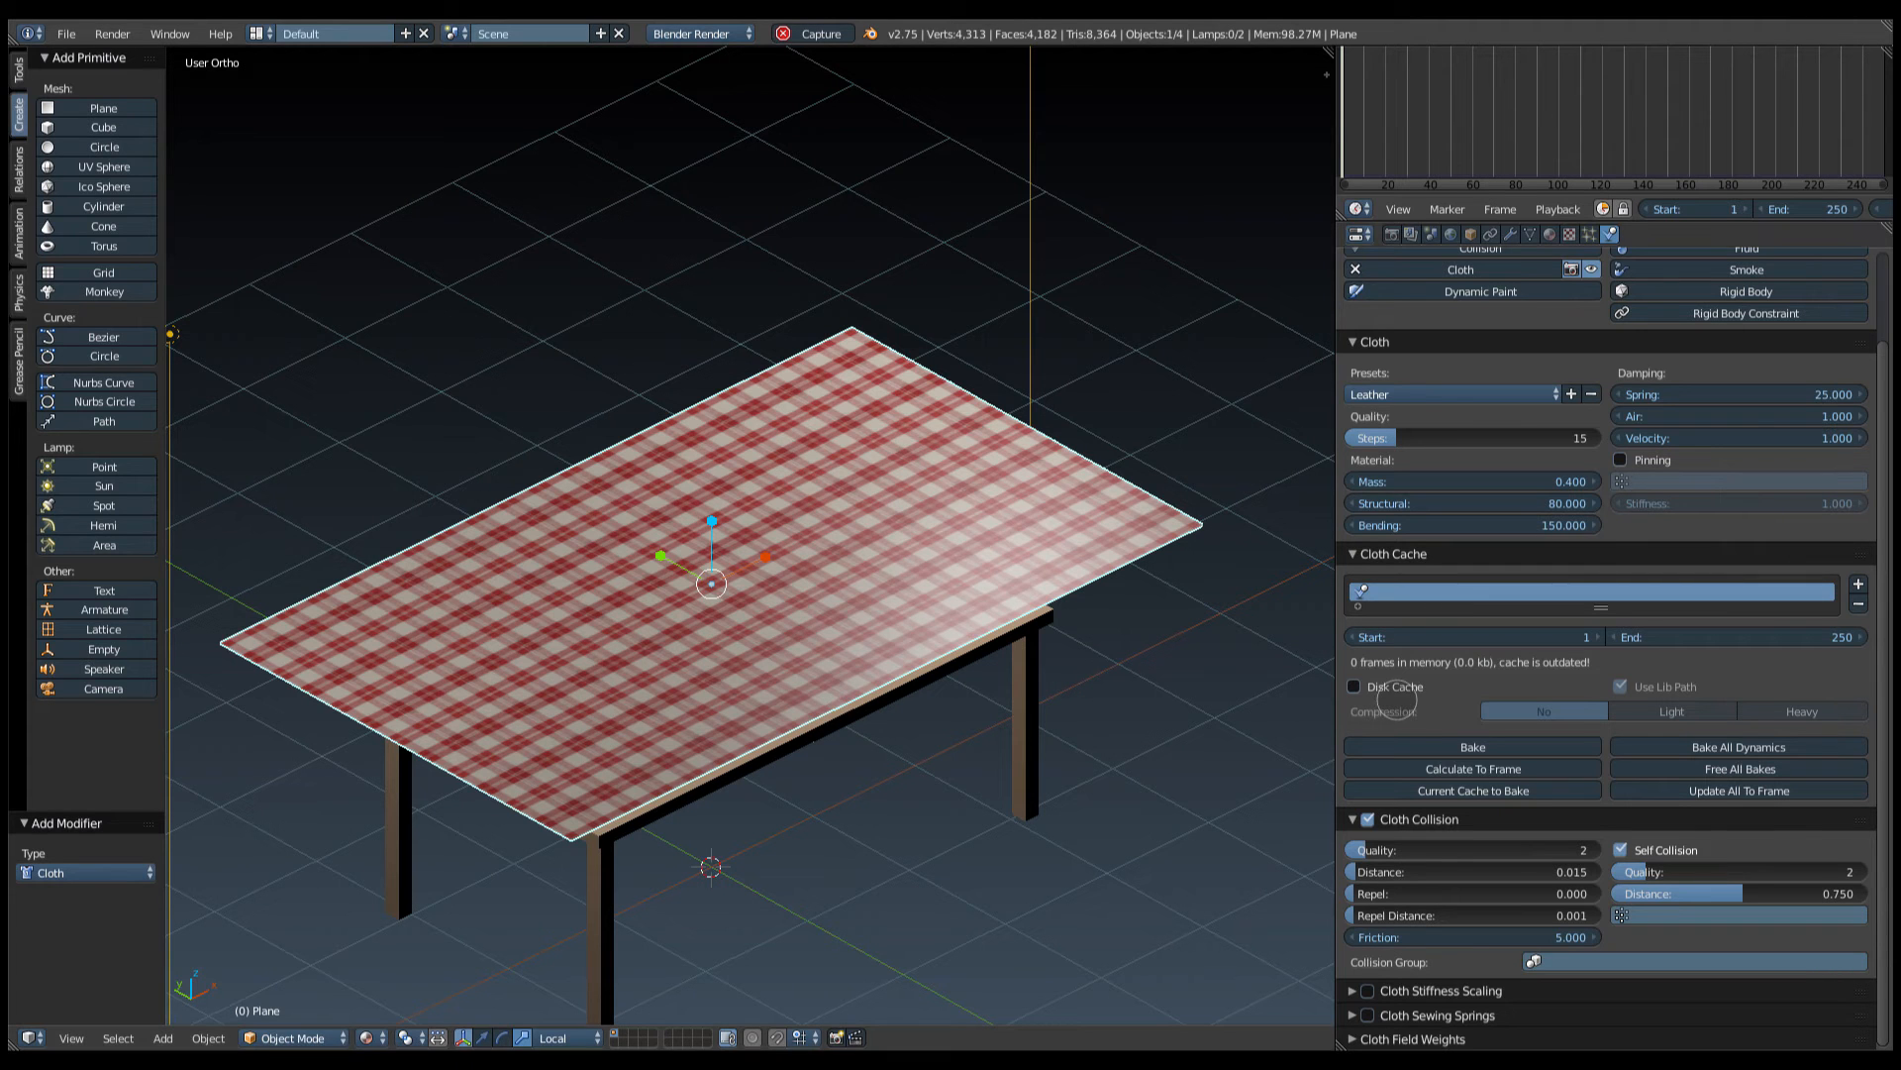
# Select the table and enable Collision physics on it.
pyautogui.scroll(2, 1474, 782)
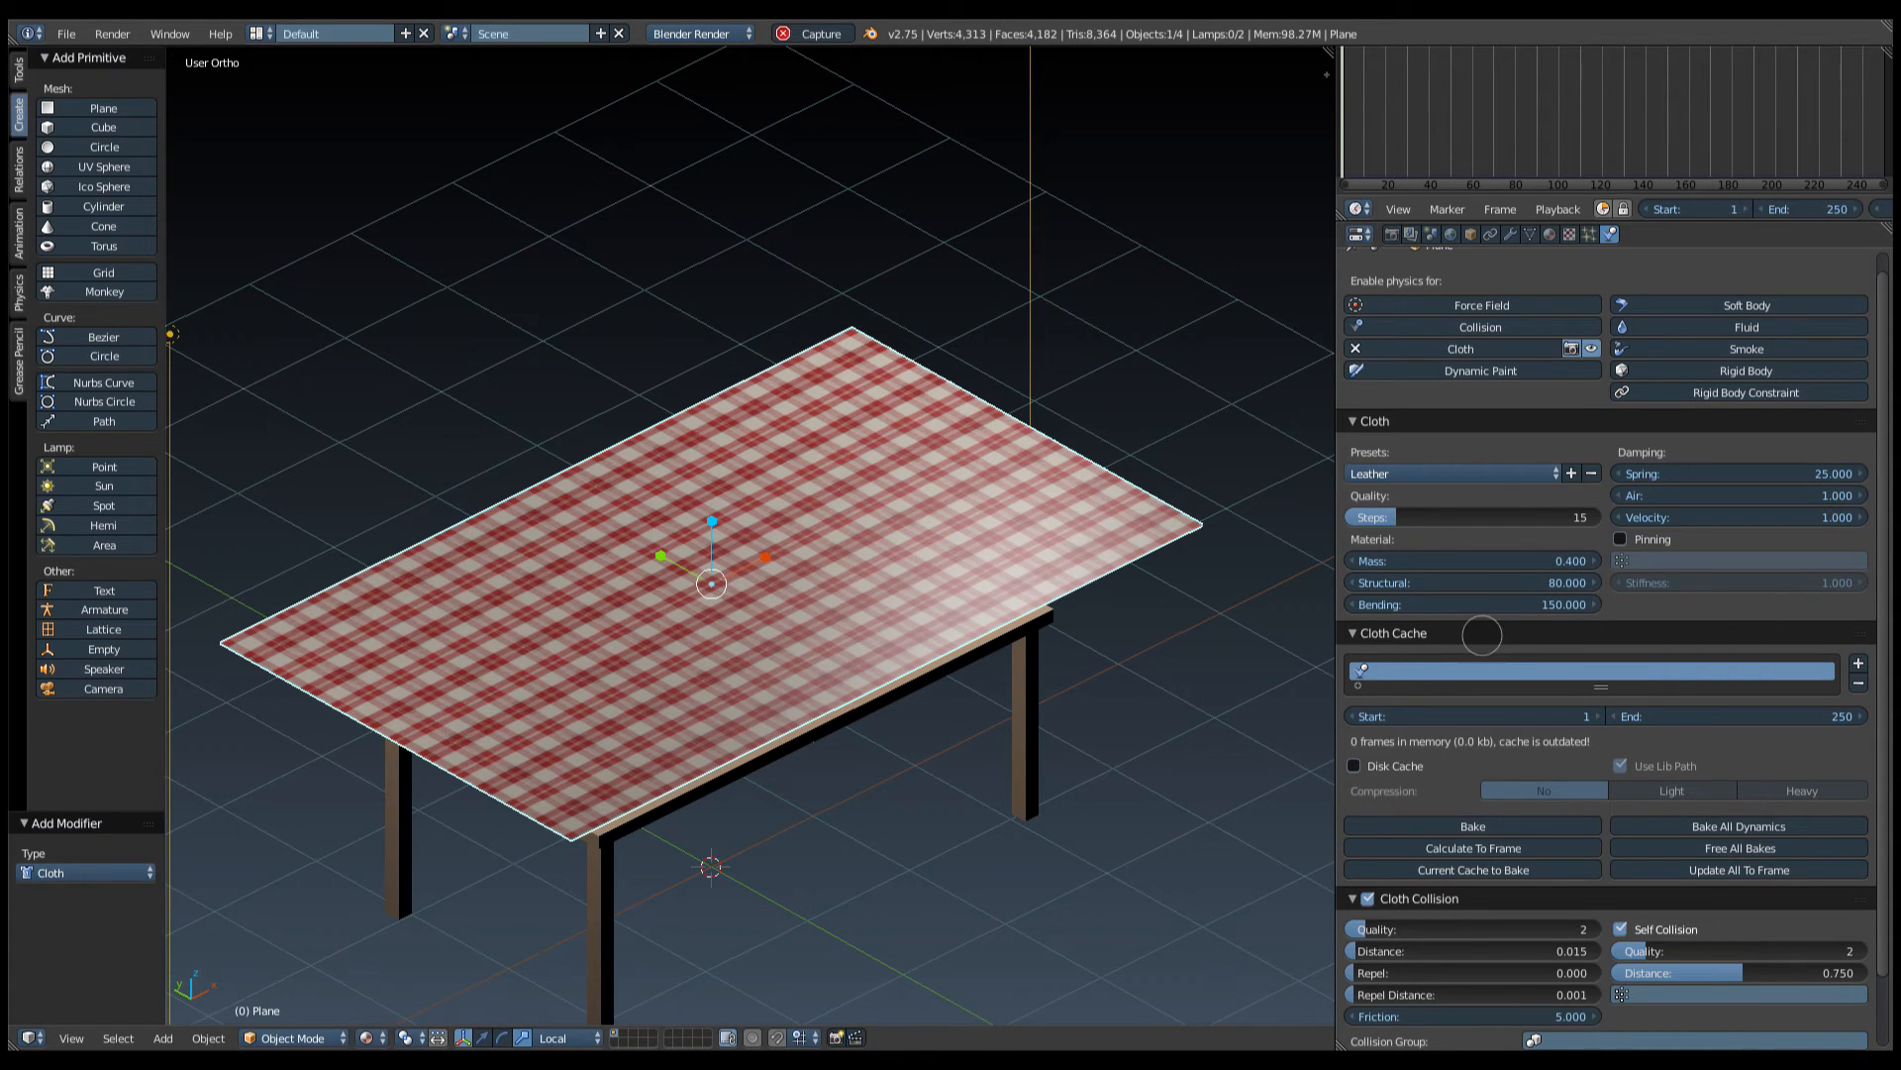
pyautogui.rightClick(1022, 661)
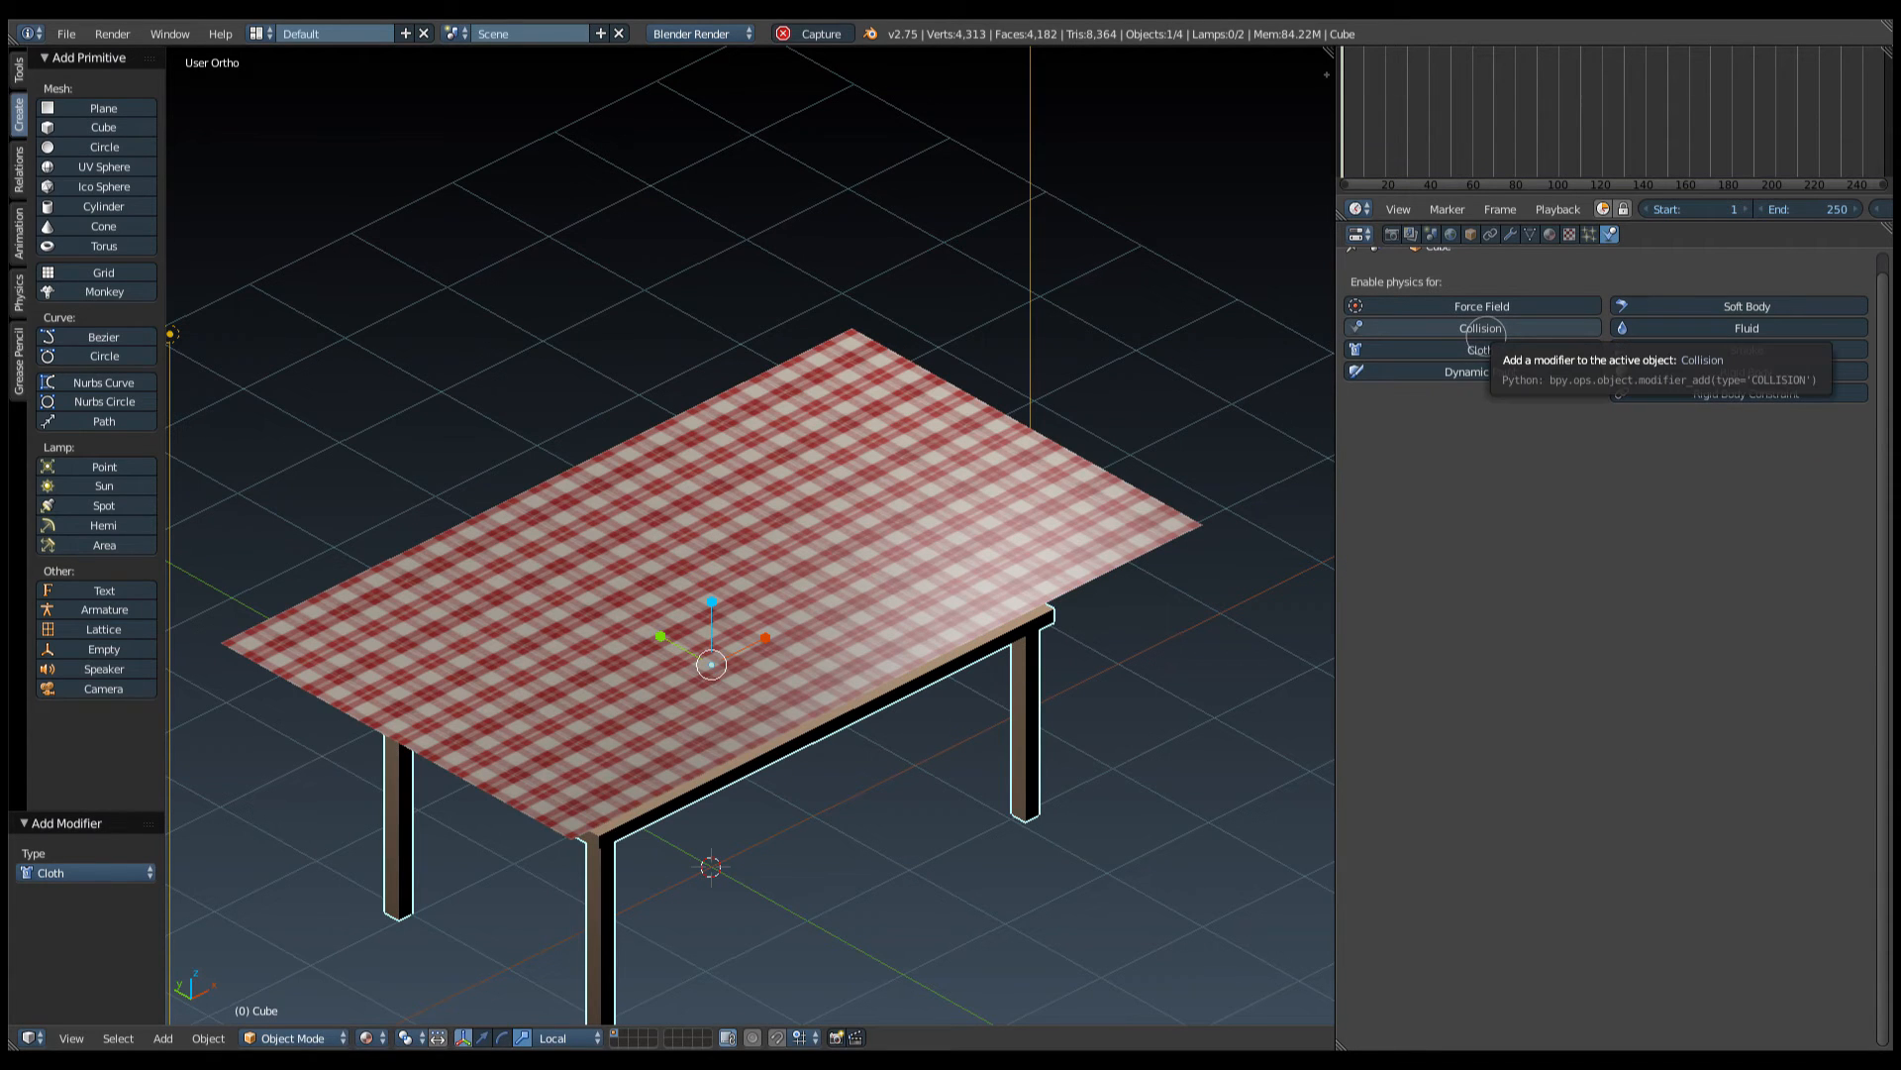
pyautogui.click(1481, 328)
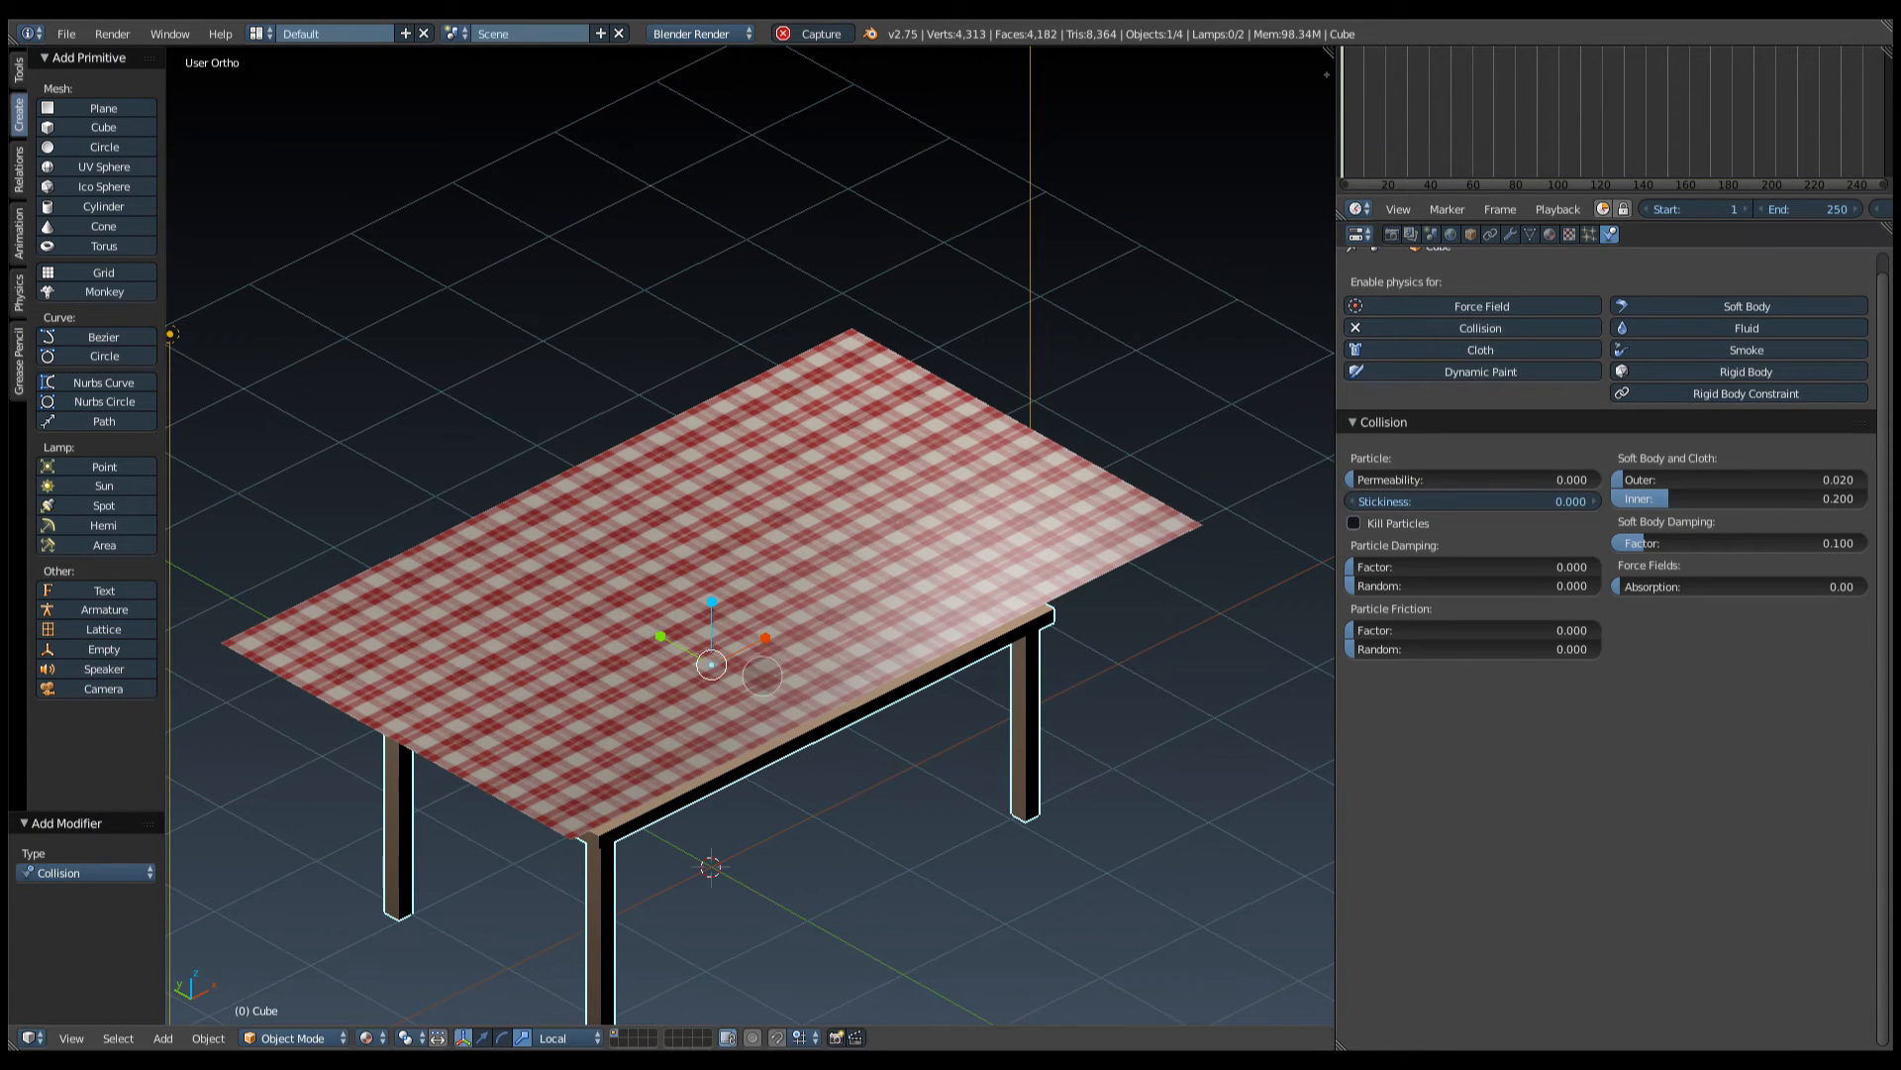
# Reselect the tablecloth plane and set the end frame of its cloth cache to 300.
pyautogui.rightClick(951, 557)
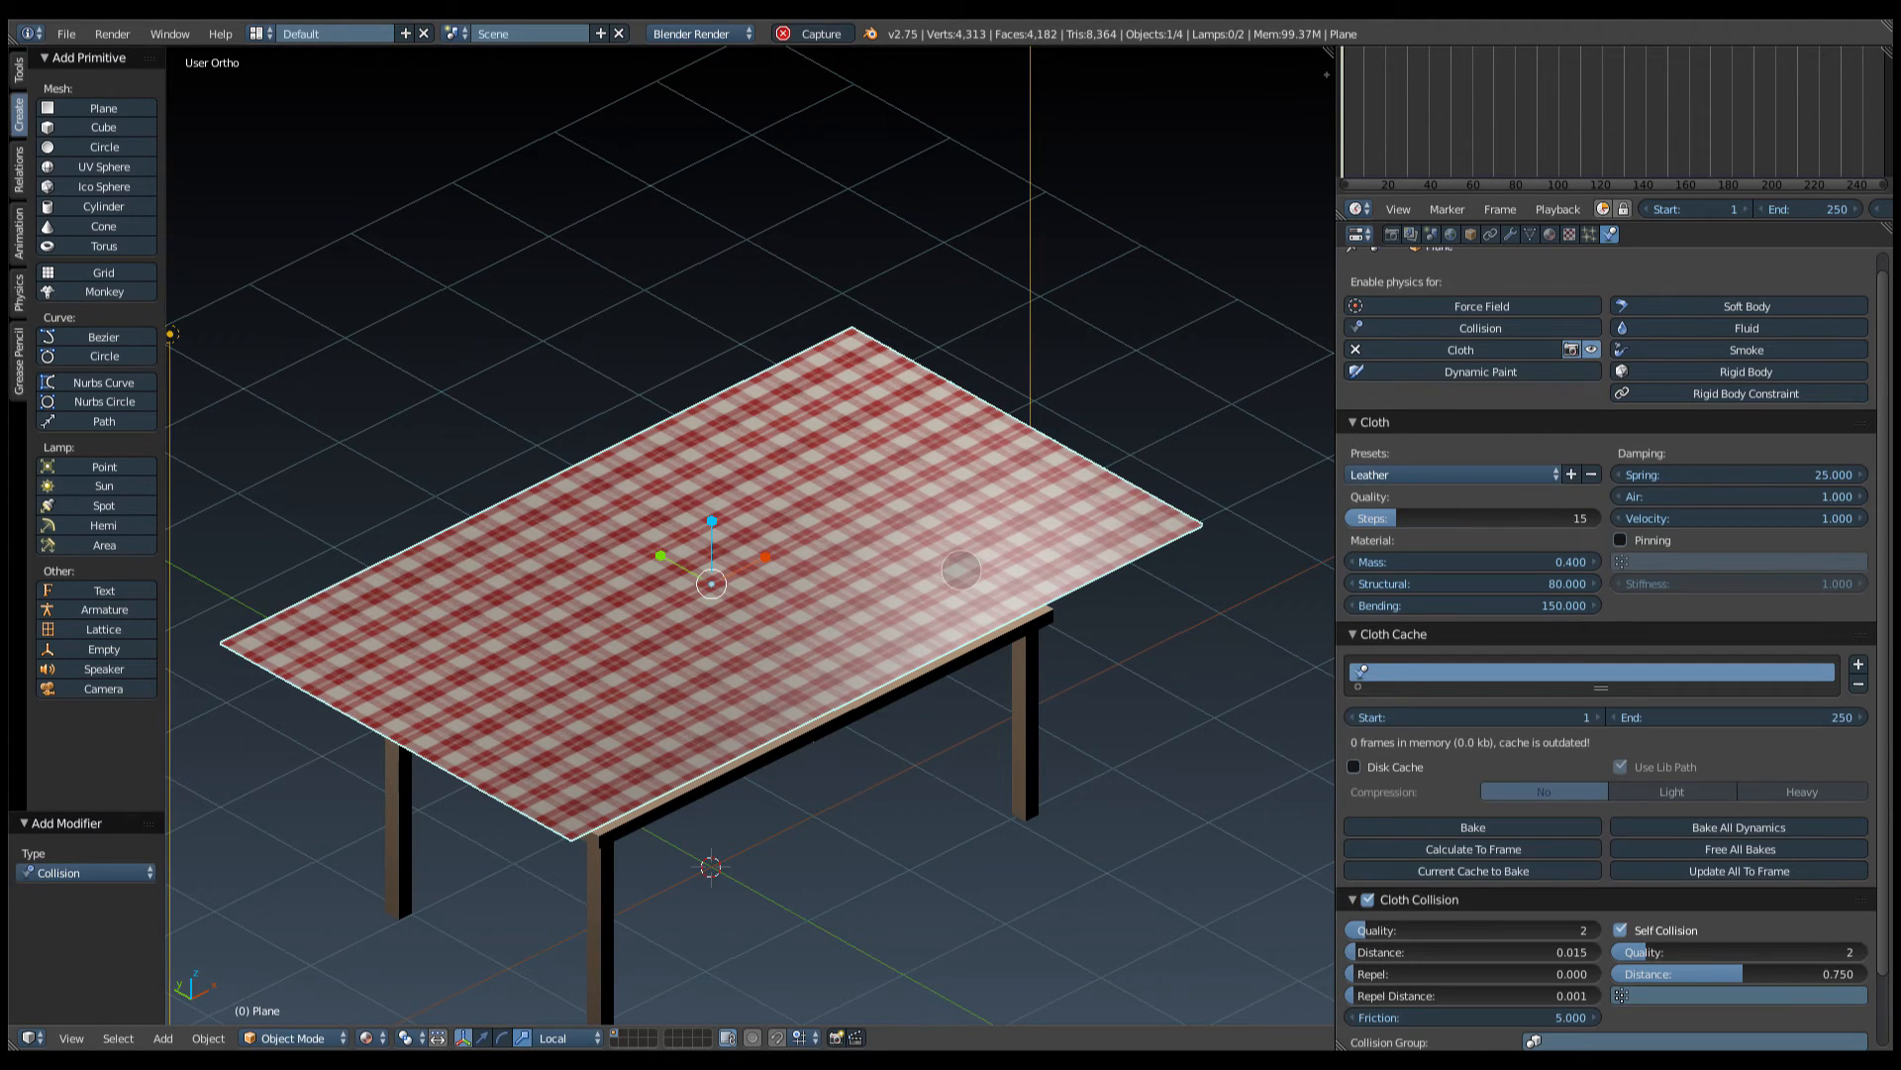
pyautogui.rightClick(1031, 661)
pyautogui.rightClick(1000, 538)
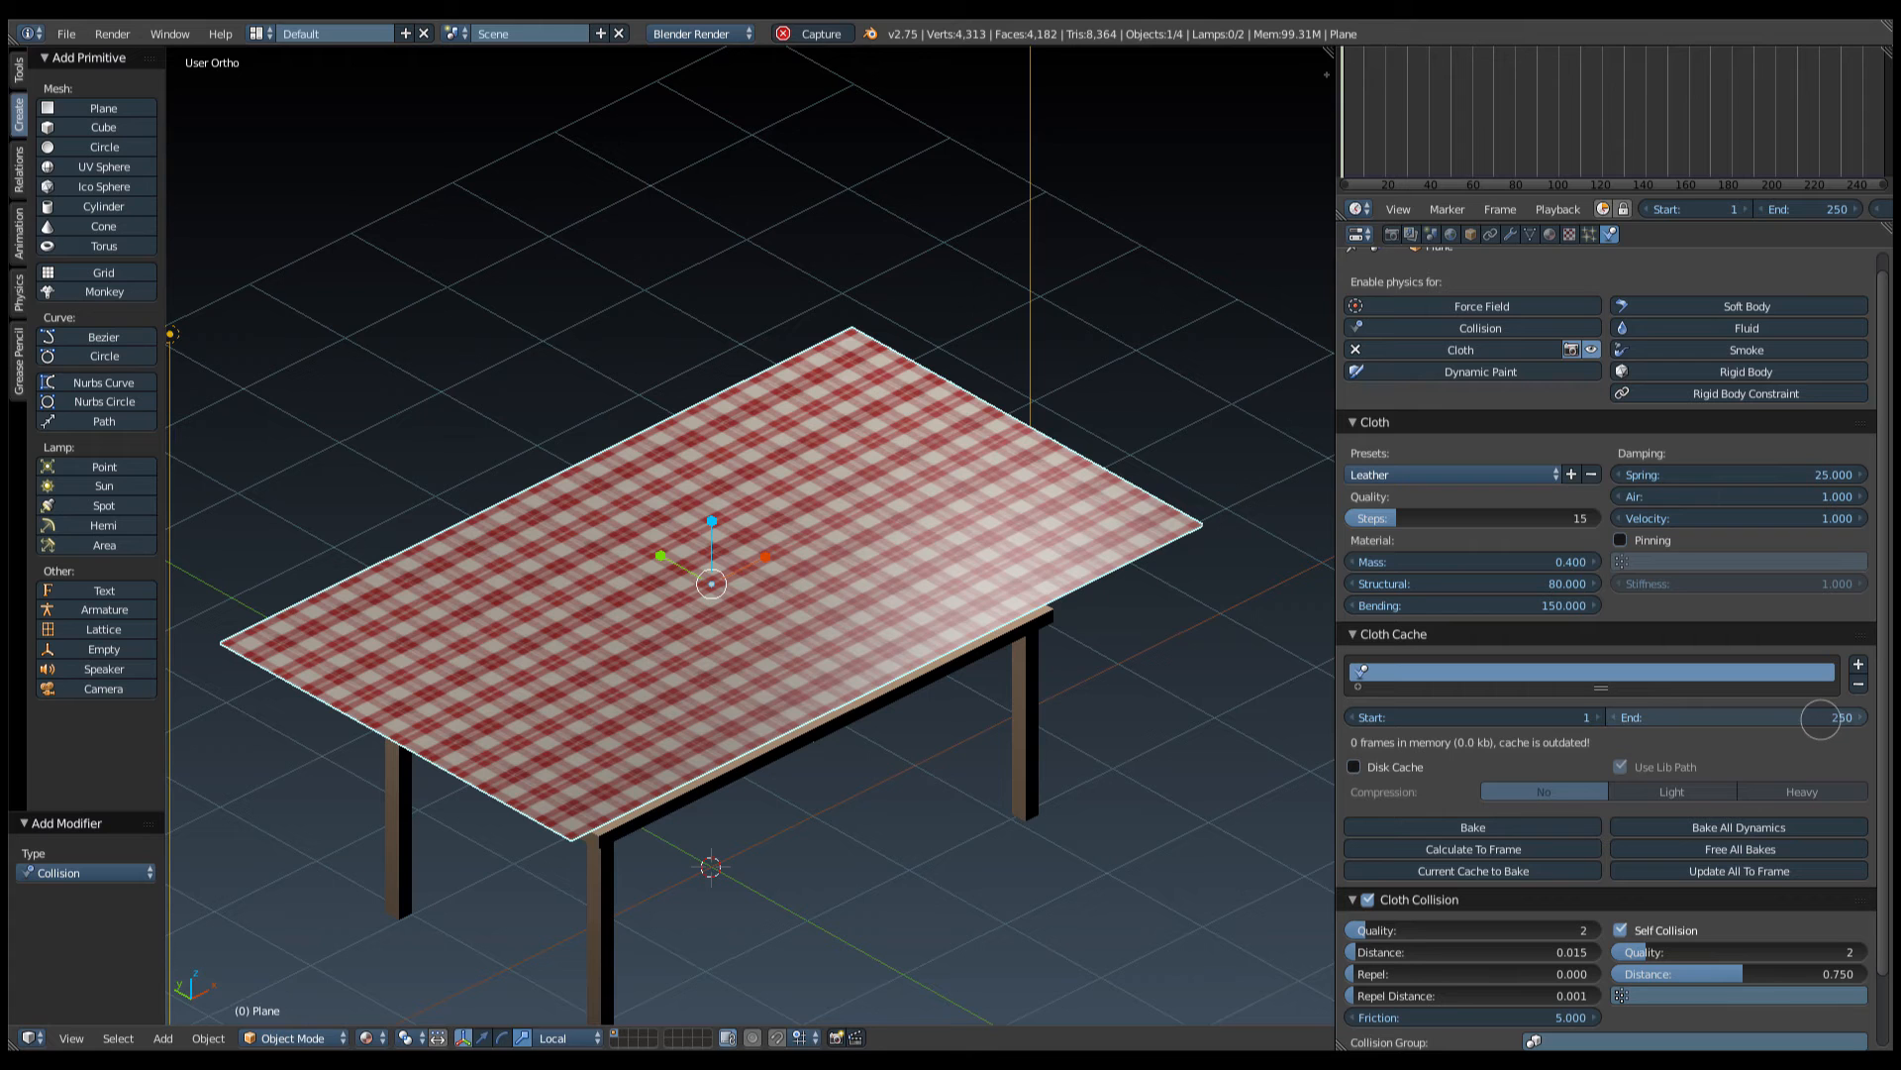
pyautogui.click(1821, 717)
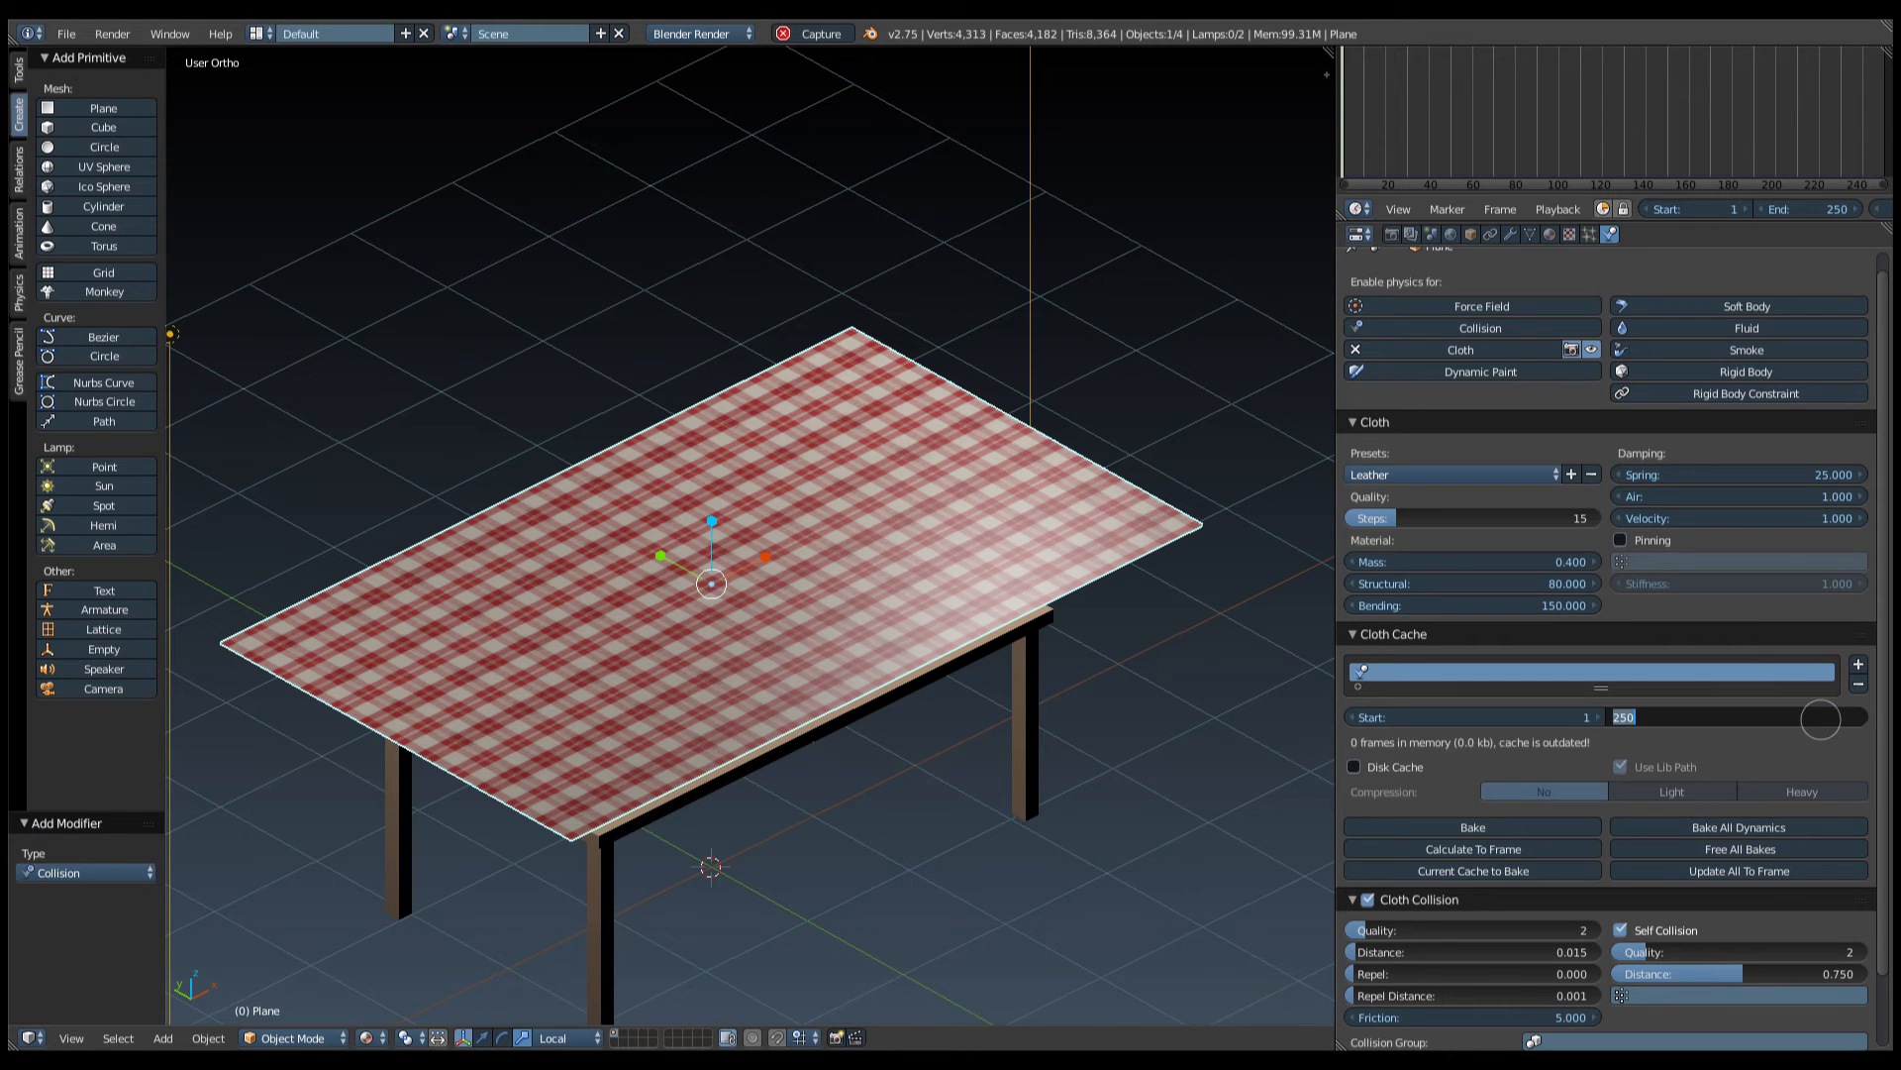
pyautogui.write('300')
pyautogui.press('Return')
pyautogui.moveTo(960, 693); pyautogui.dragTo(817, 571, button='middle')
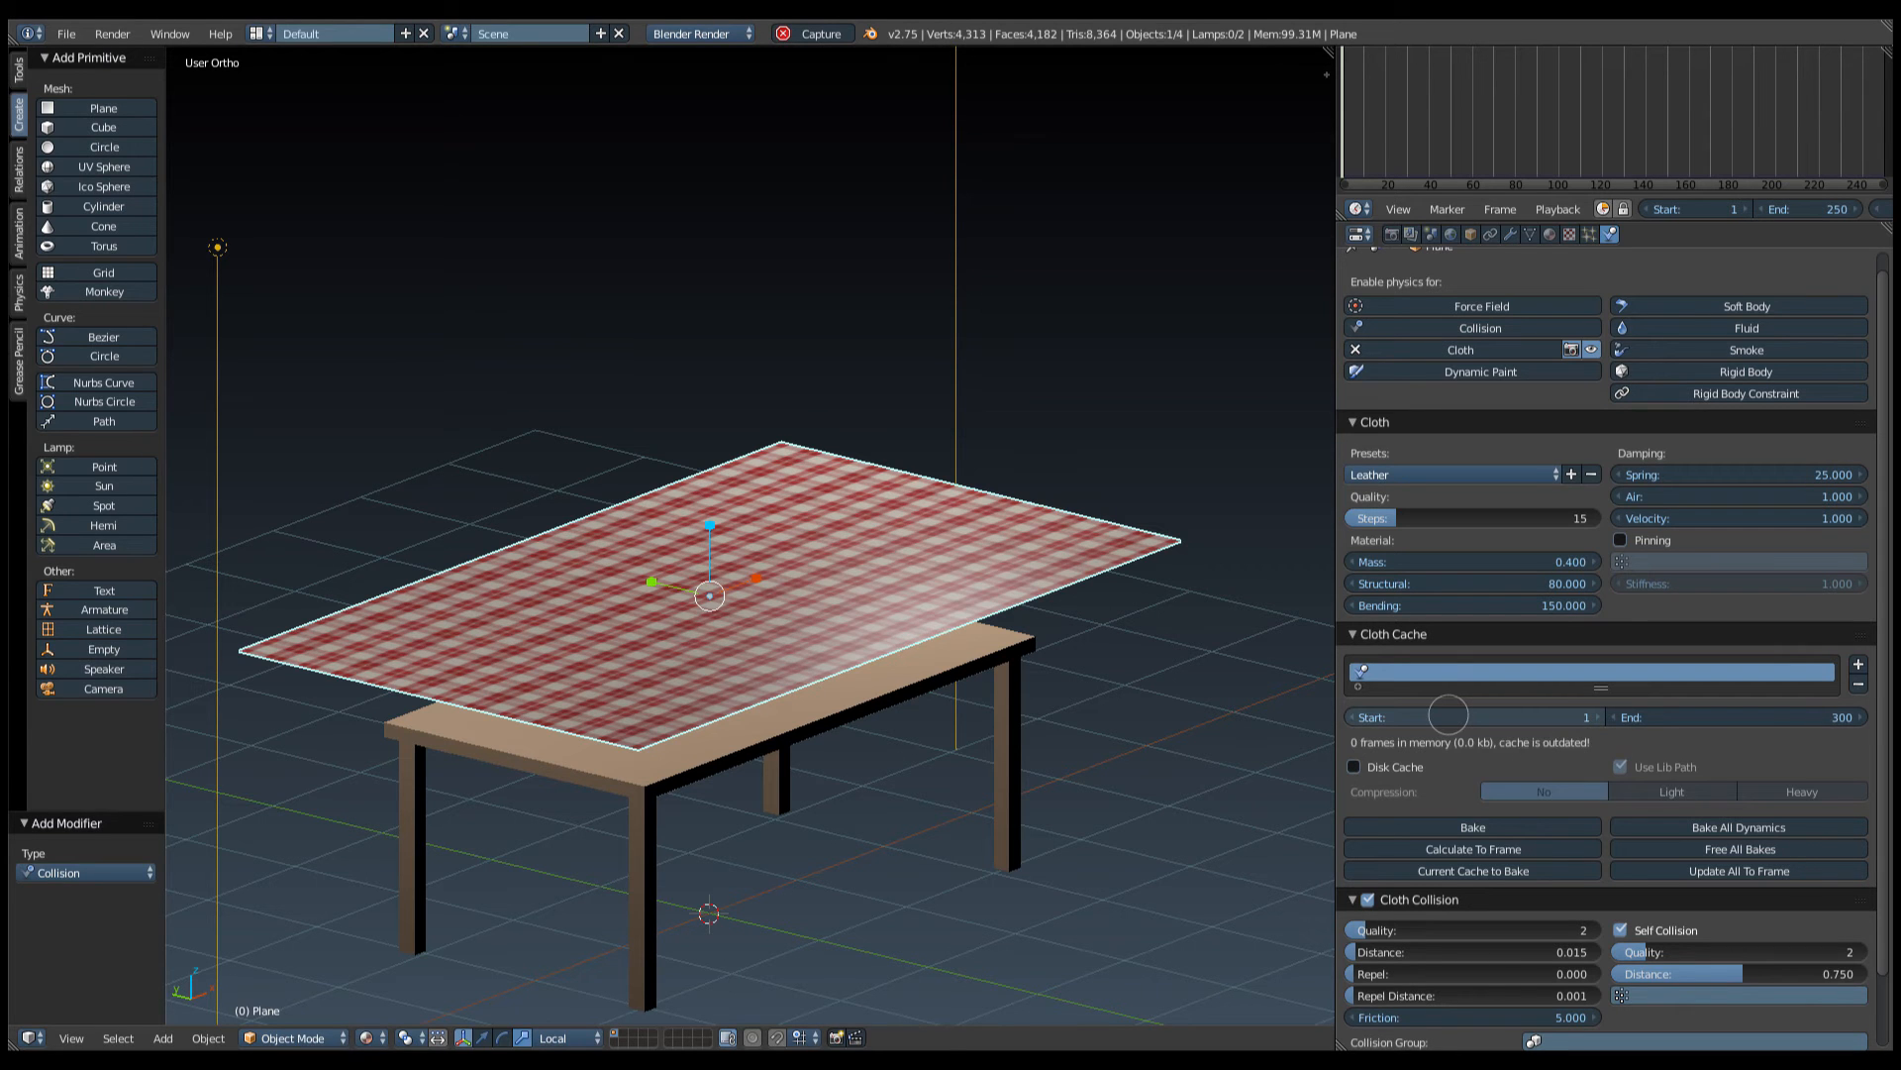
pyautogui.moveTo(1139, 683); pyautogui.dragTo(809, 601, button='middle')
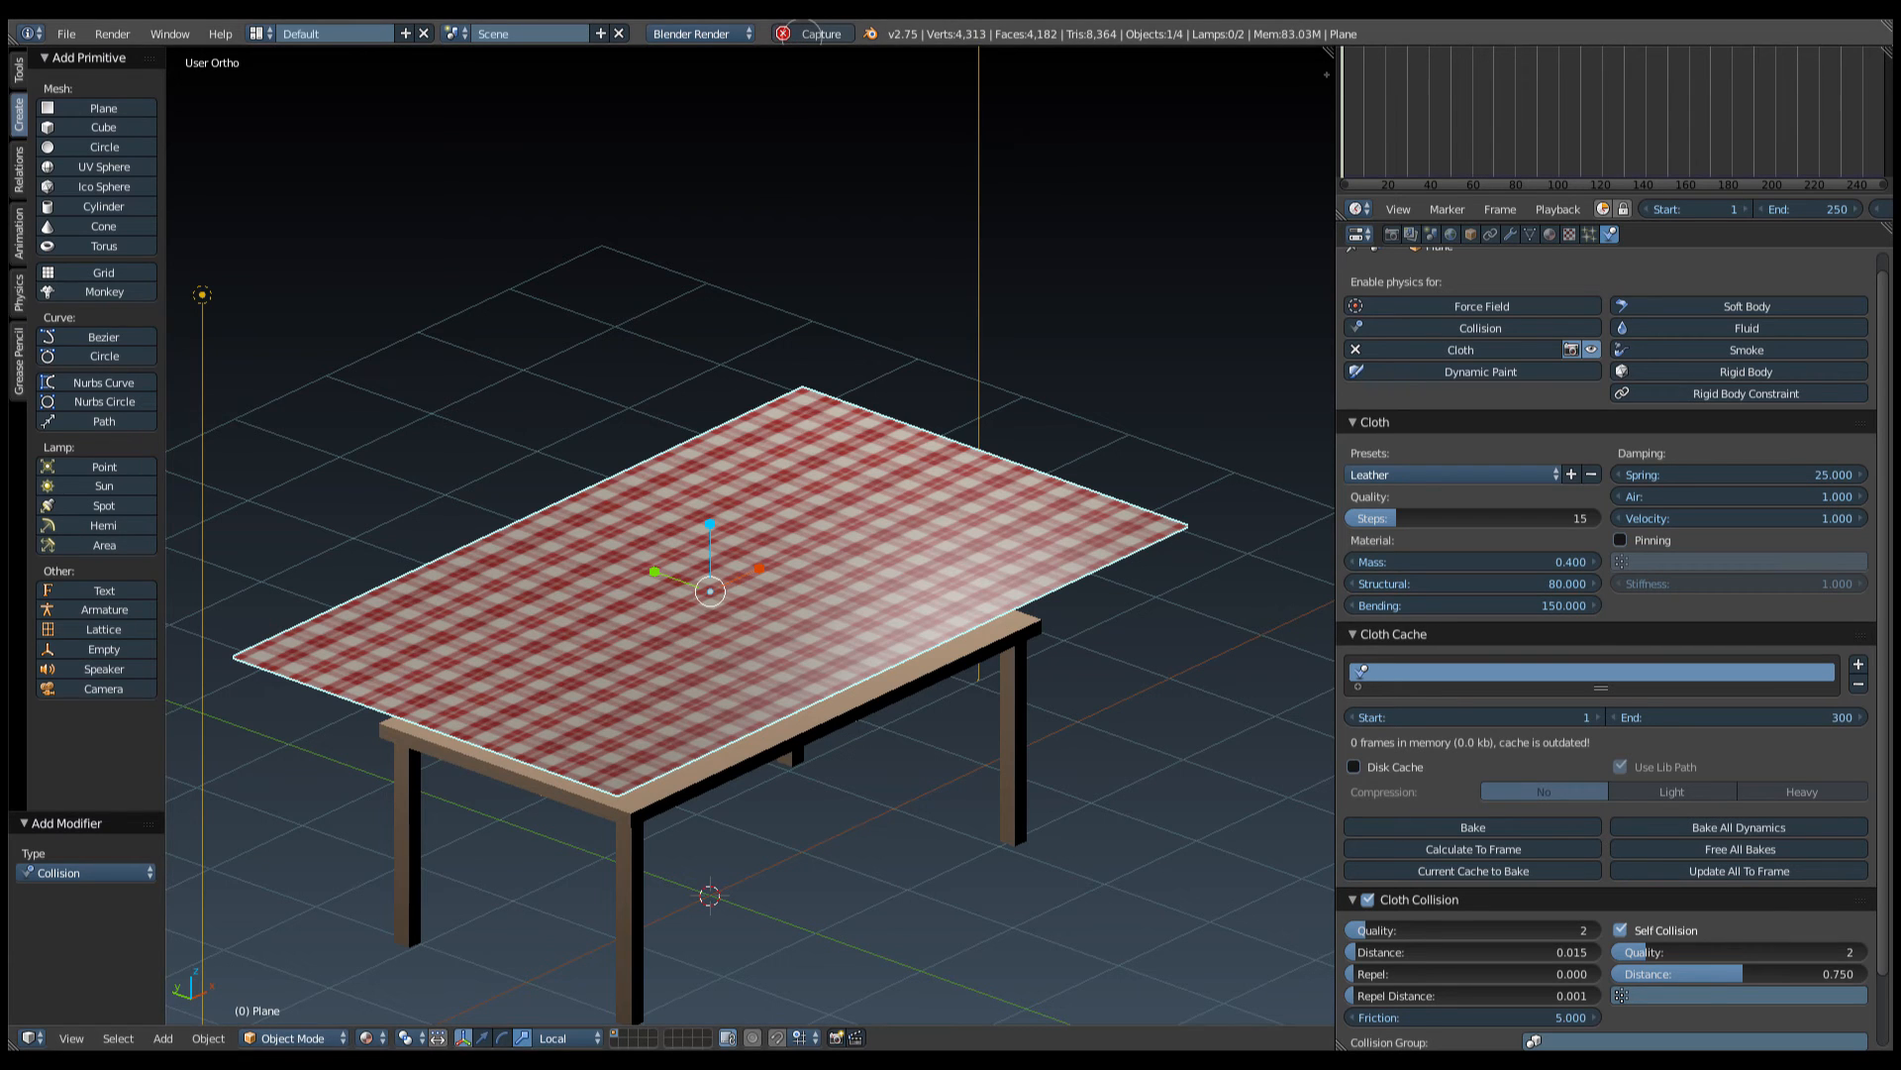
pyautogui.moveTo(880, 626); pyautogui.dragTo(840, 606, button='middle')
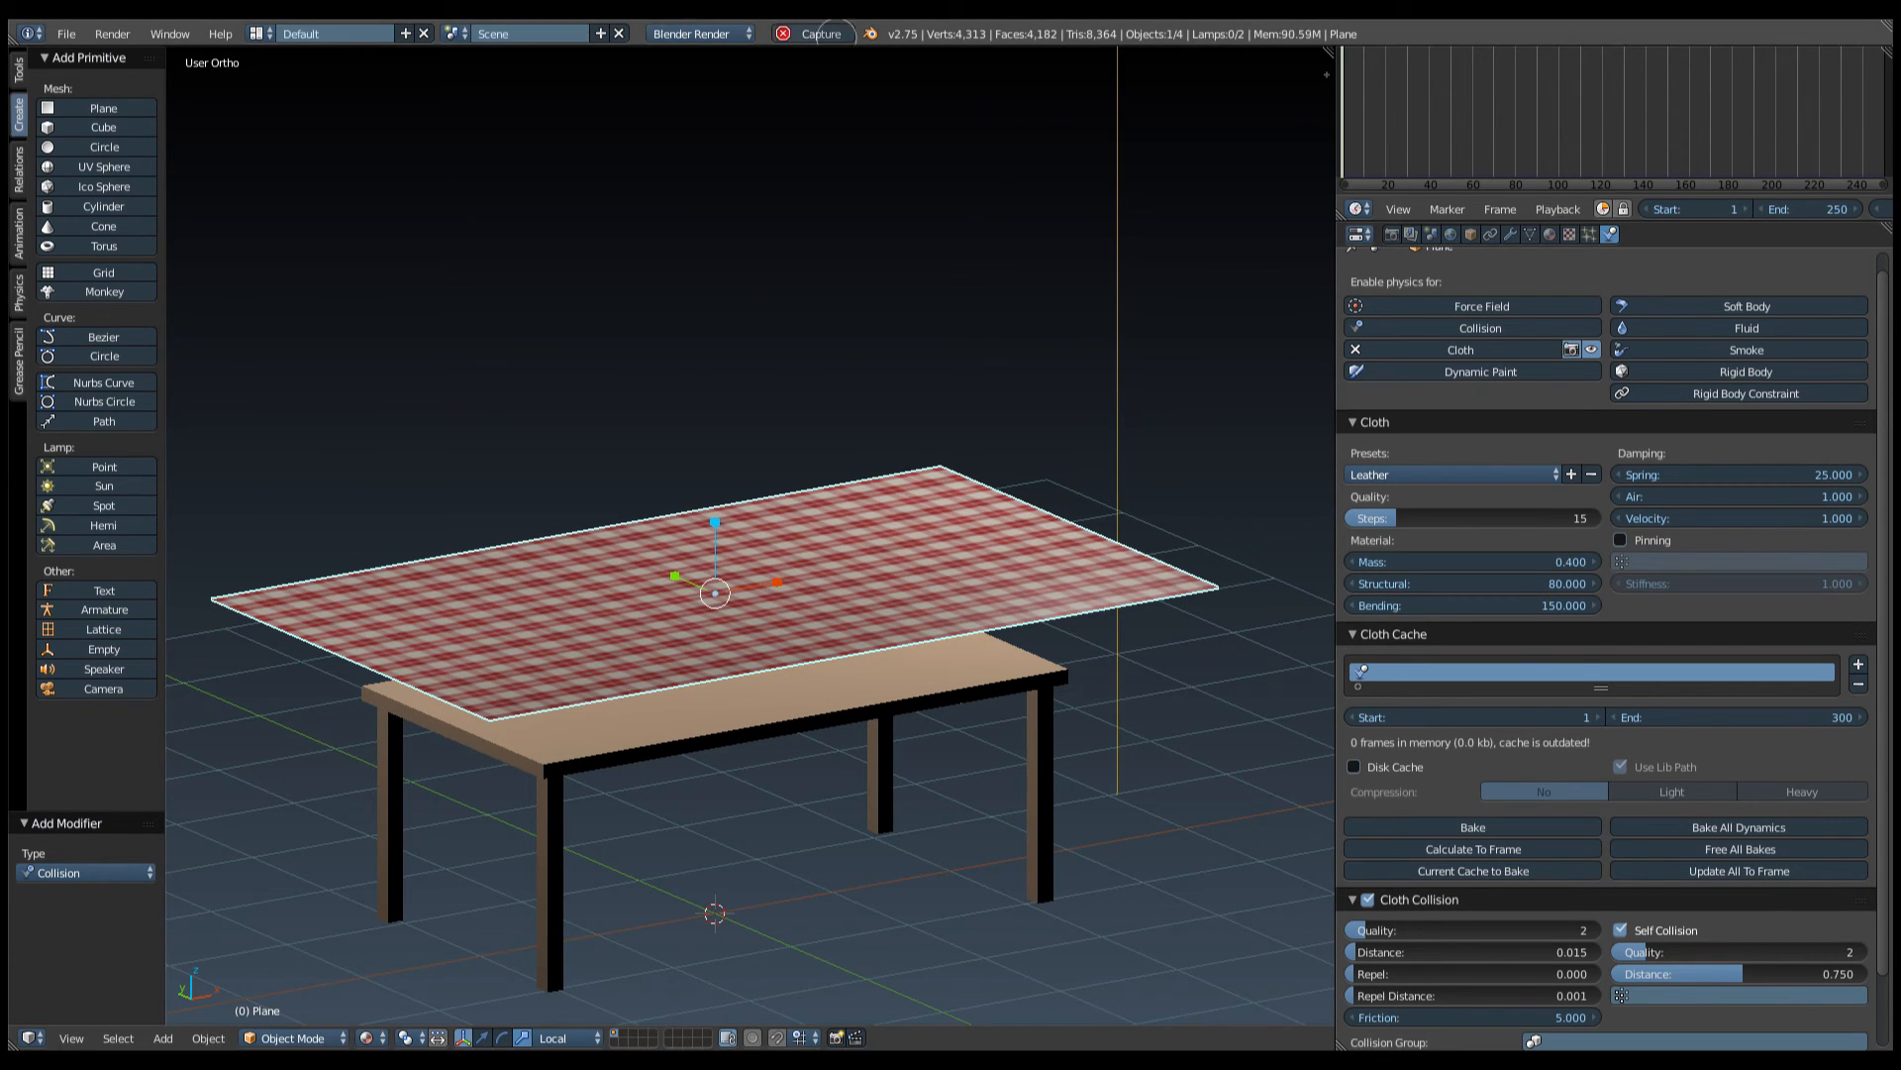
pyautogui.click(821, 33)
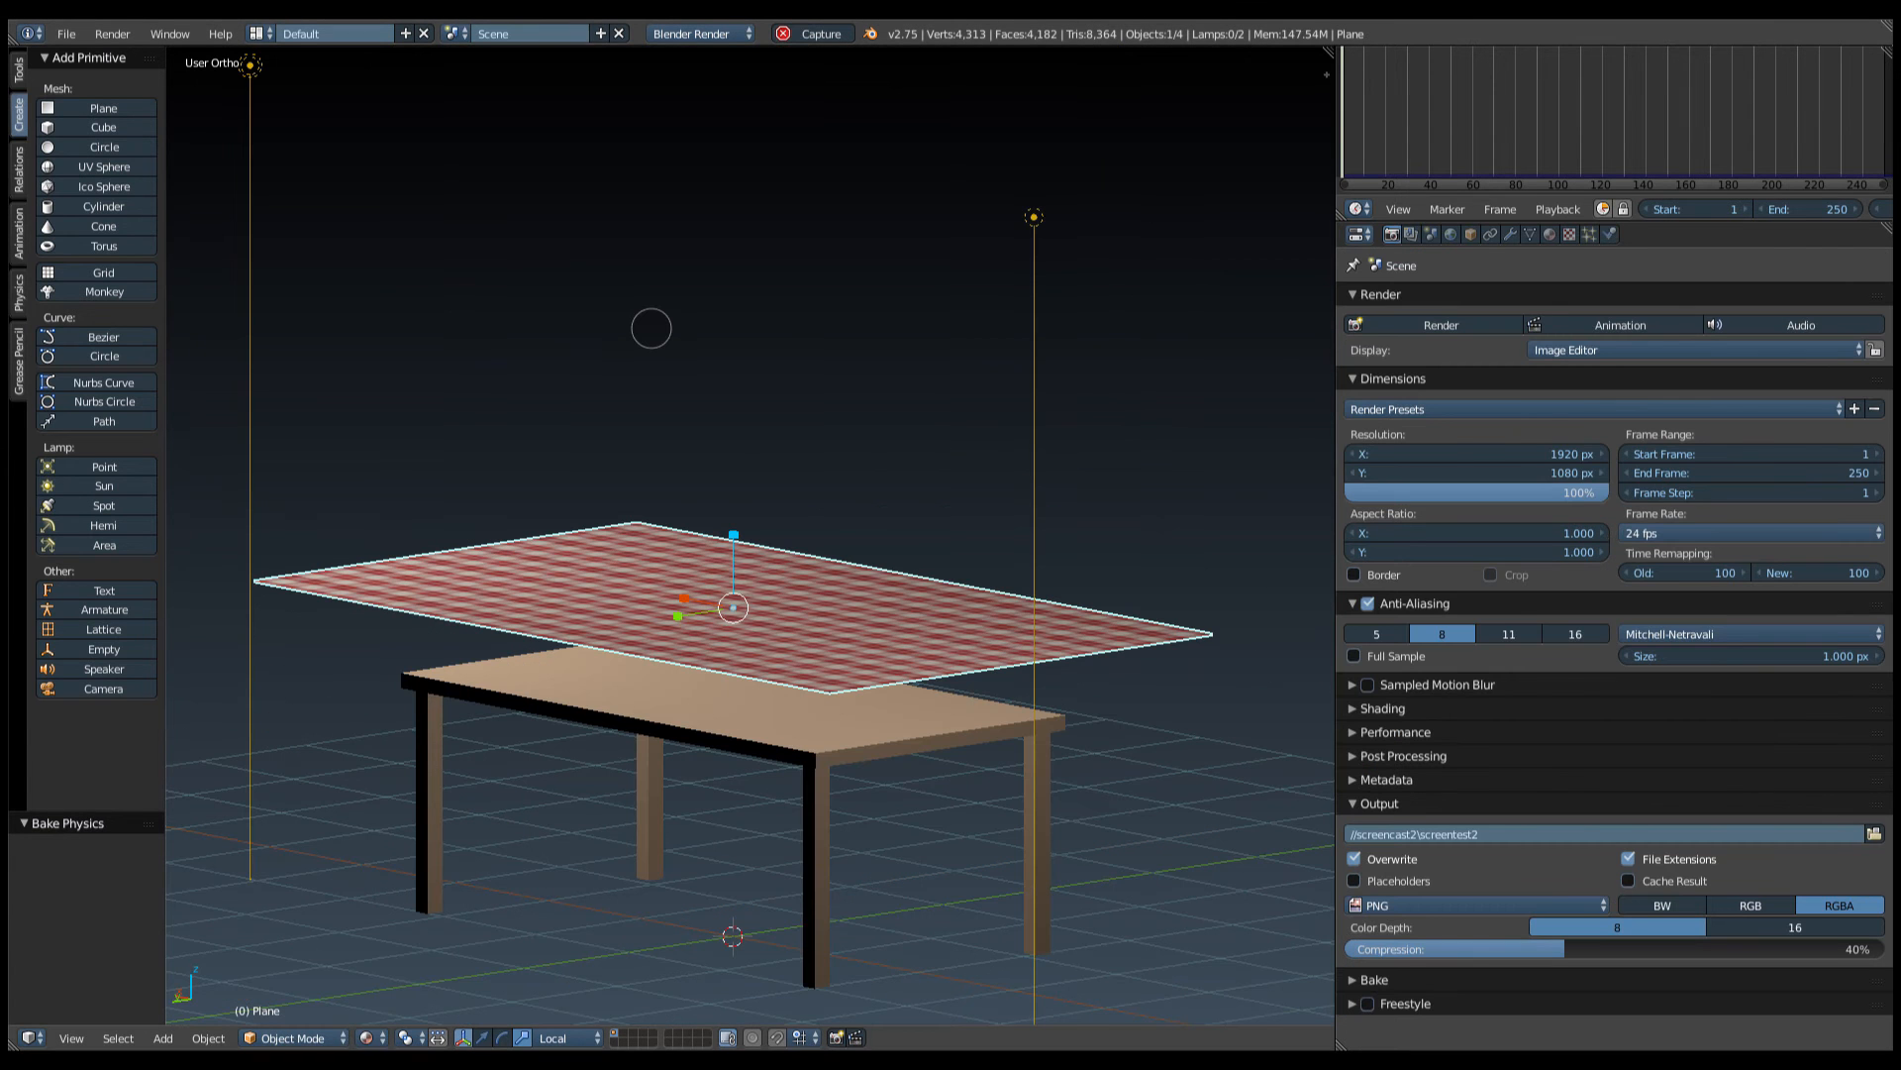
pyautogui.moveTo(654, 359); pyautogui.dragTo(679, 392, button='middle')
pyautogui.click(821, 33)
pyautogui.moveTo(654, 358); pyautogui.dragTo(680, 381, button='middle')
pyautogui.moveTo(762, 437); pyautogui.dragTo(749, 272, button='middle')
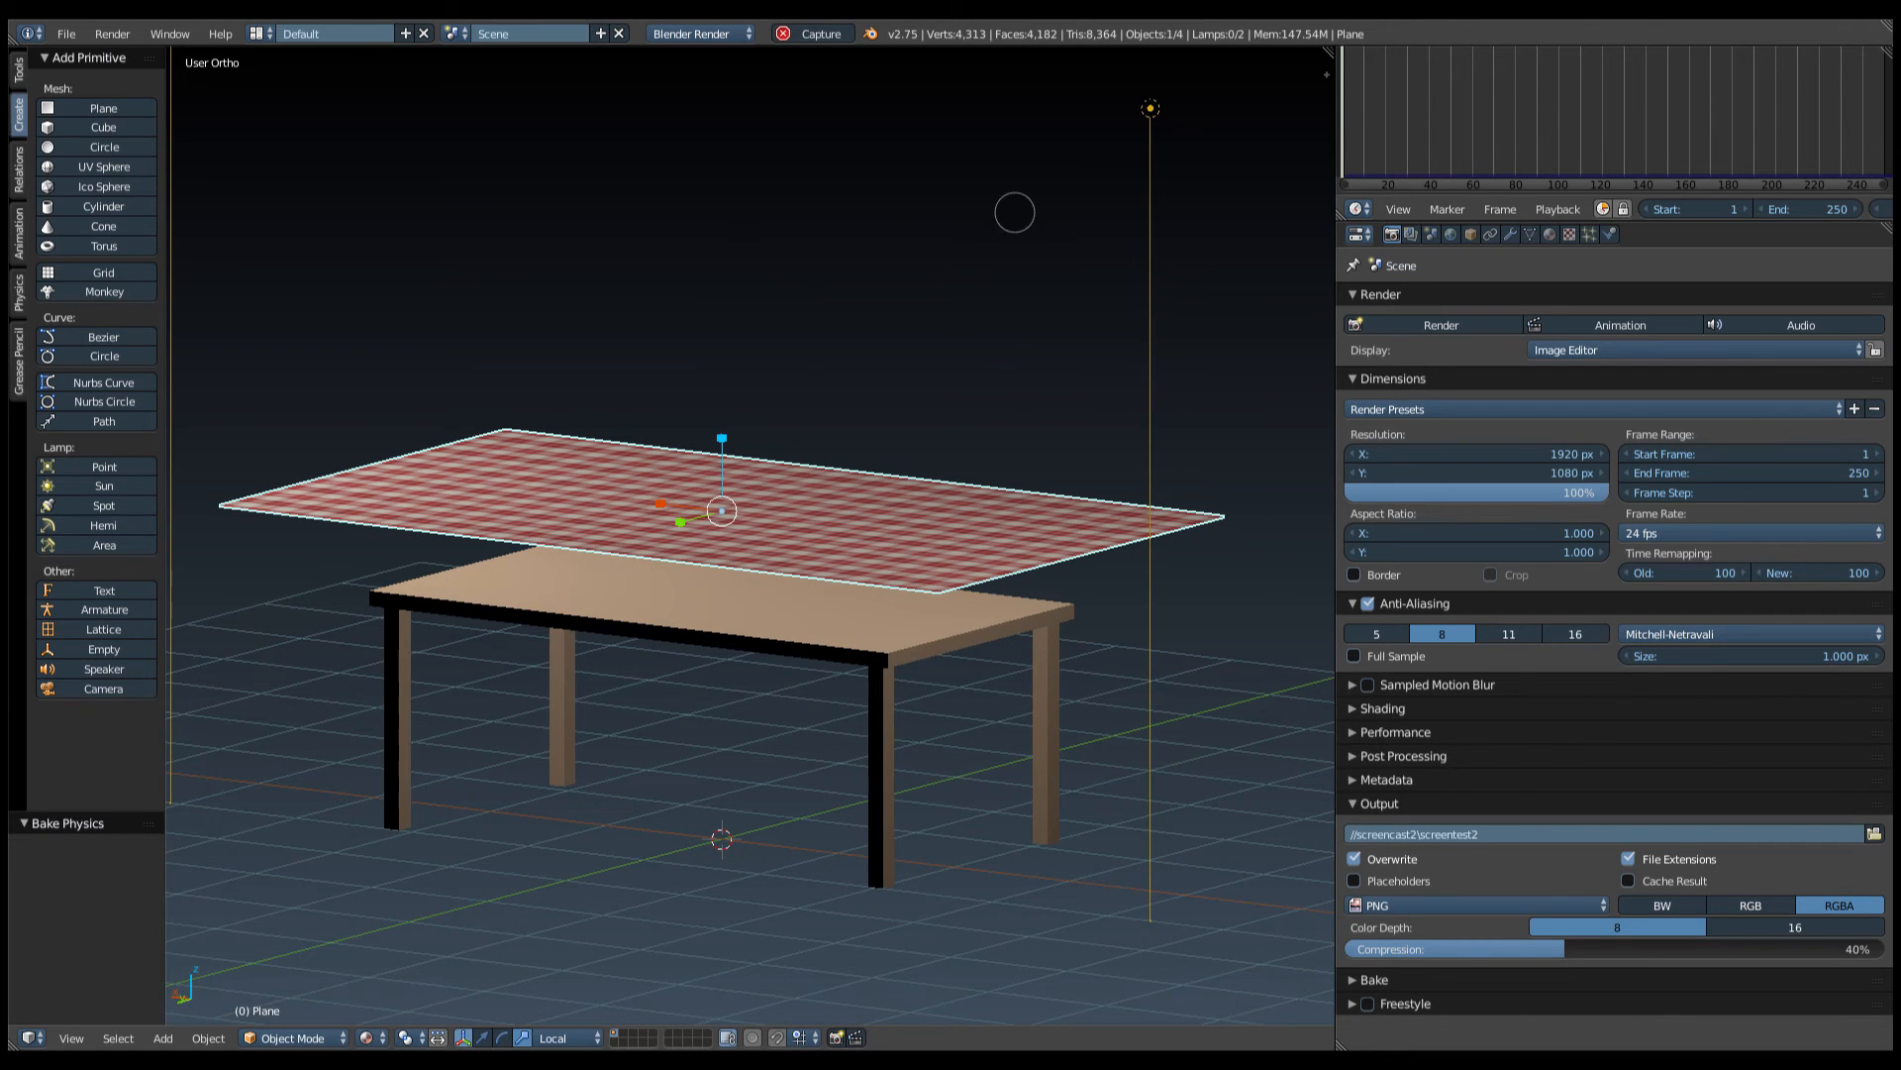
# Advance the animation to frame 153 to drape the simulated tablecloth over the table.
pyautogui.click(1353, 148)
pyautogui.moveTo(1353, 148); pyautogui.dragTo(1674, 129)
pyautogui.moveTo(877, 408); pyautogui.dragTo(731, 570, button='middle')
# Switch the viewport to Solid shading and apply smooth shading to the draped tablecloth.
pyautogui.click(366, 1037)
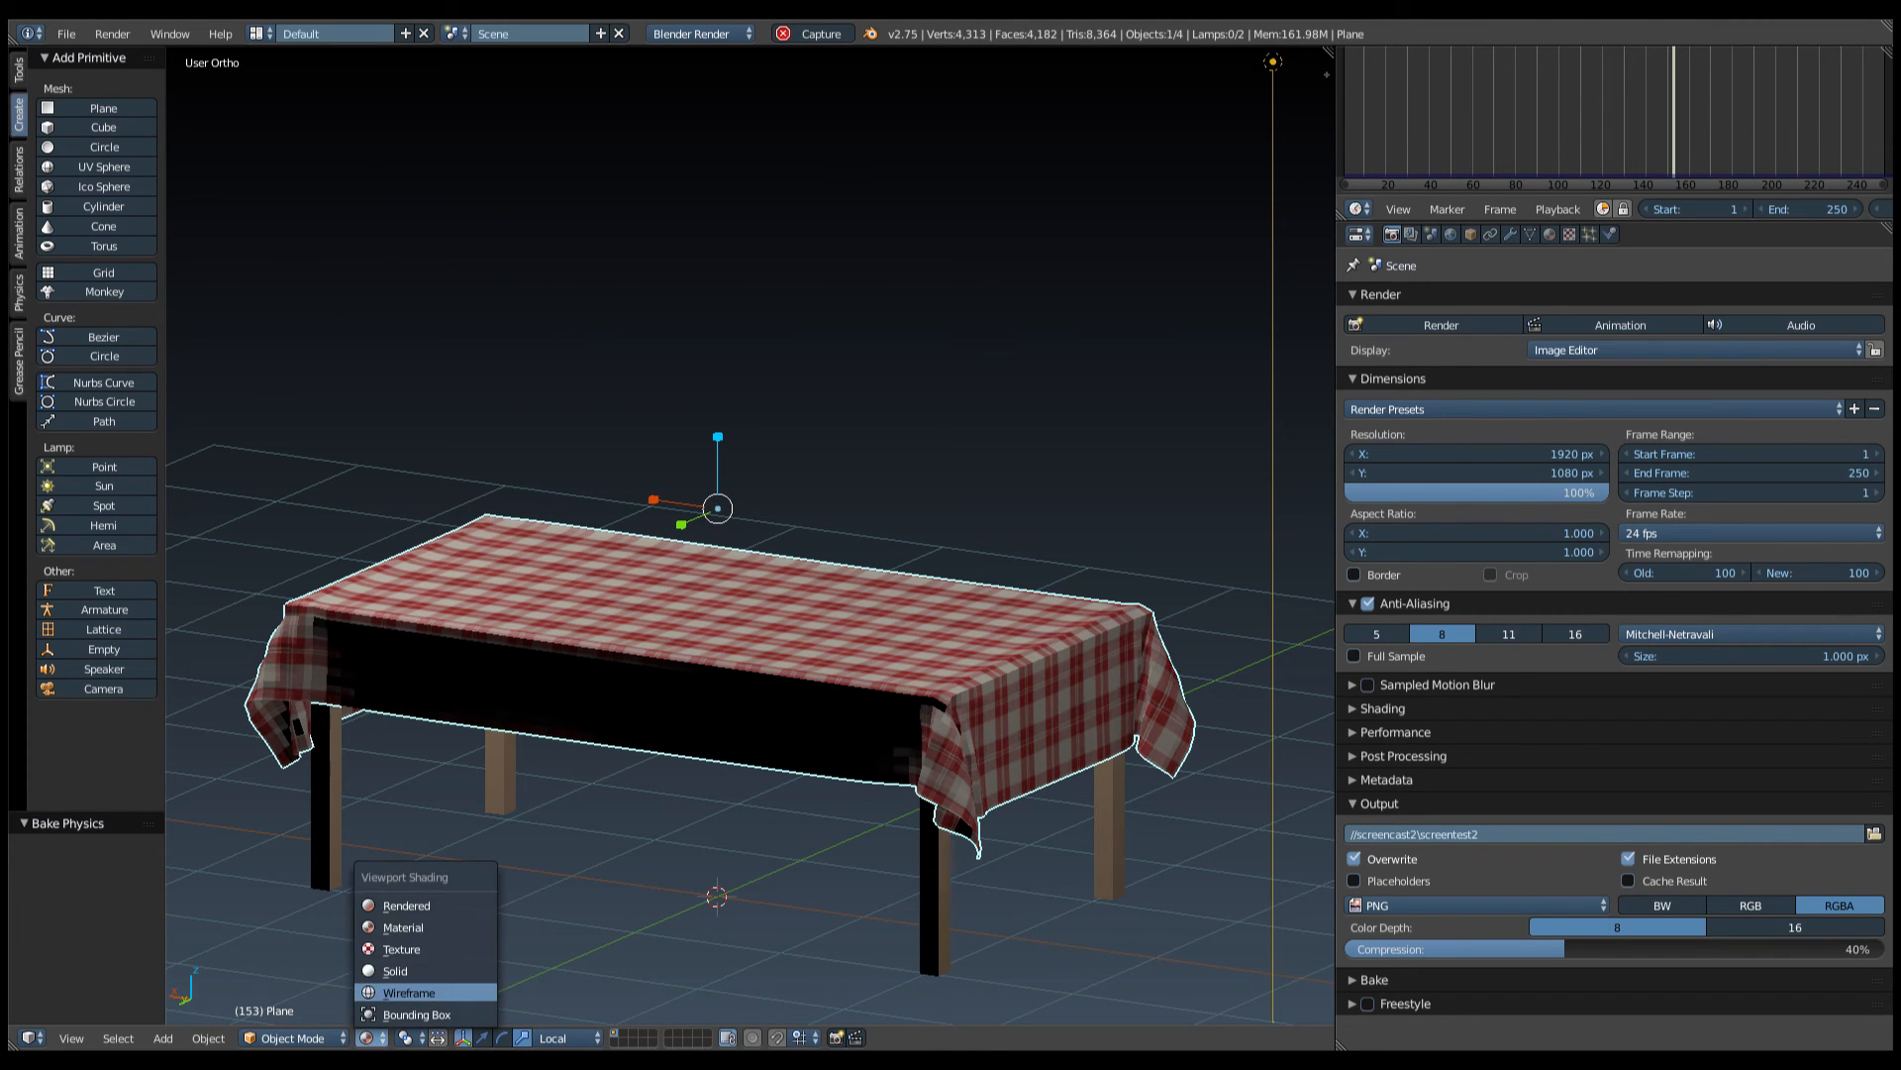
pyautogui.click(406, 990)
pyautogui.moveTo(391, 969)
pyautogui.mouseDown(button='middle')
pyautogui.moveTo(520, 851)
pyautogui.moveTo(700, 747)
pyautogui.moveTo(545, 760)
pyautogui.mouseUp(button='middle')
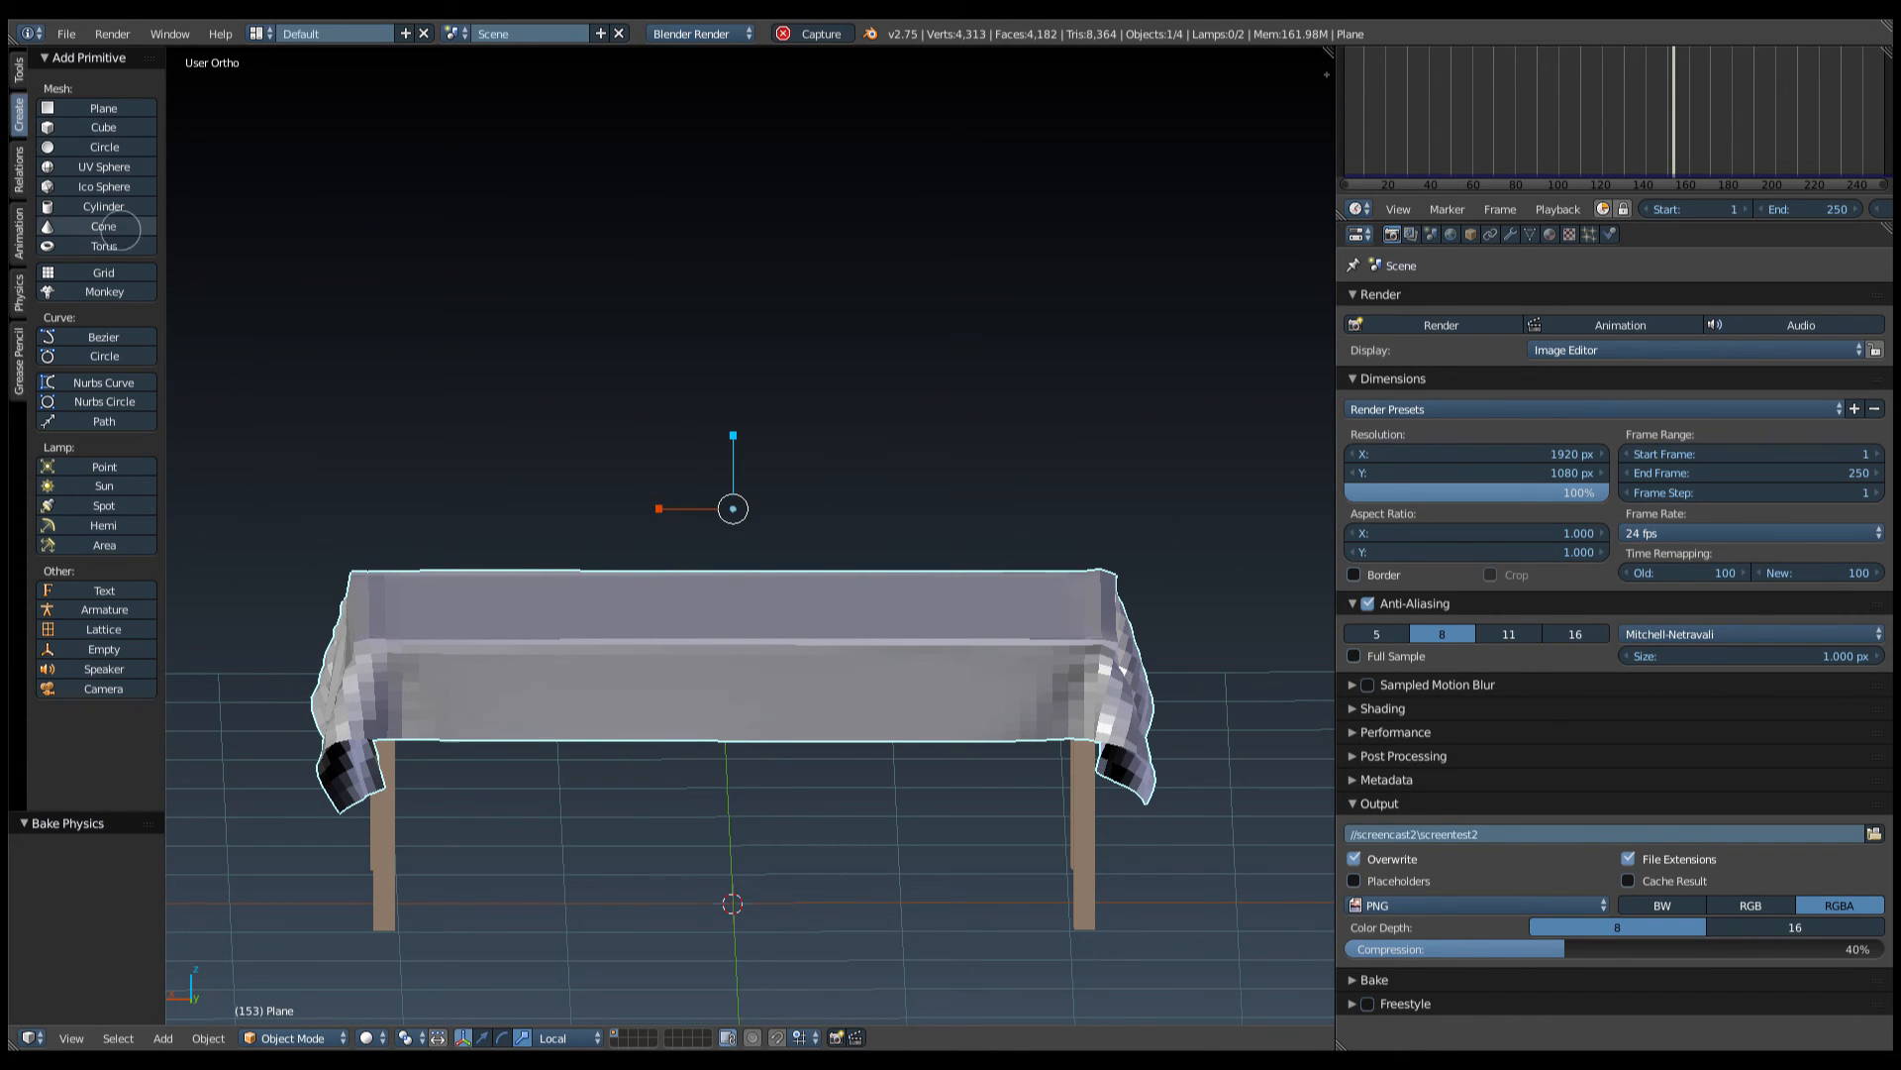
pyautogui.click(19, 71)
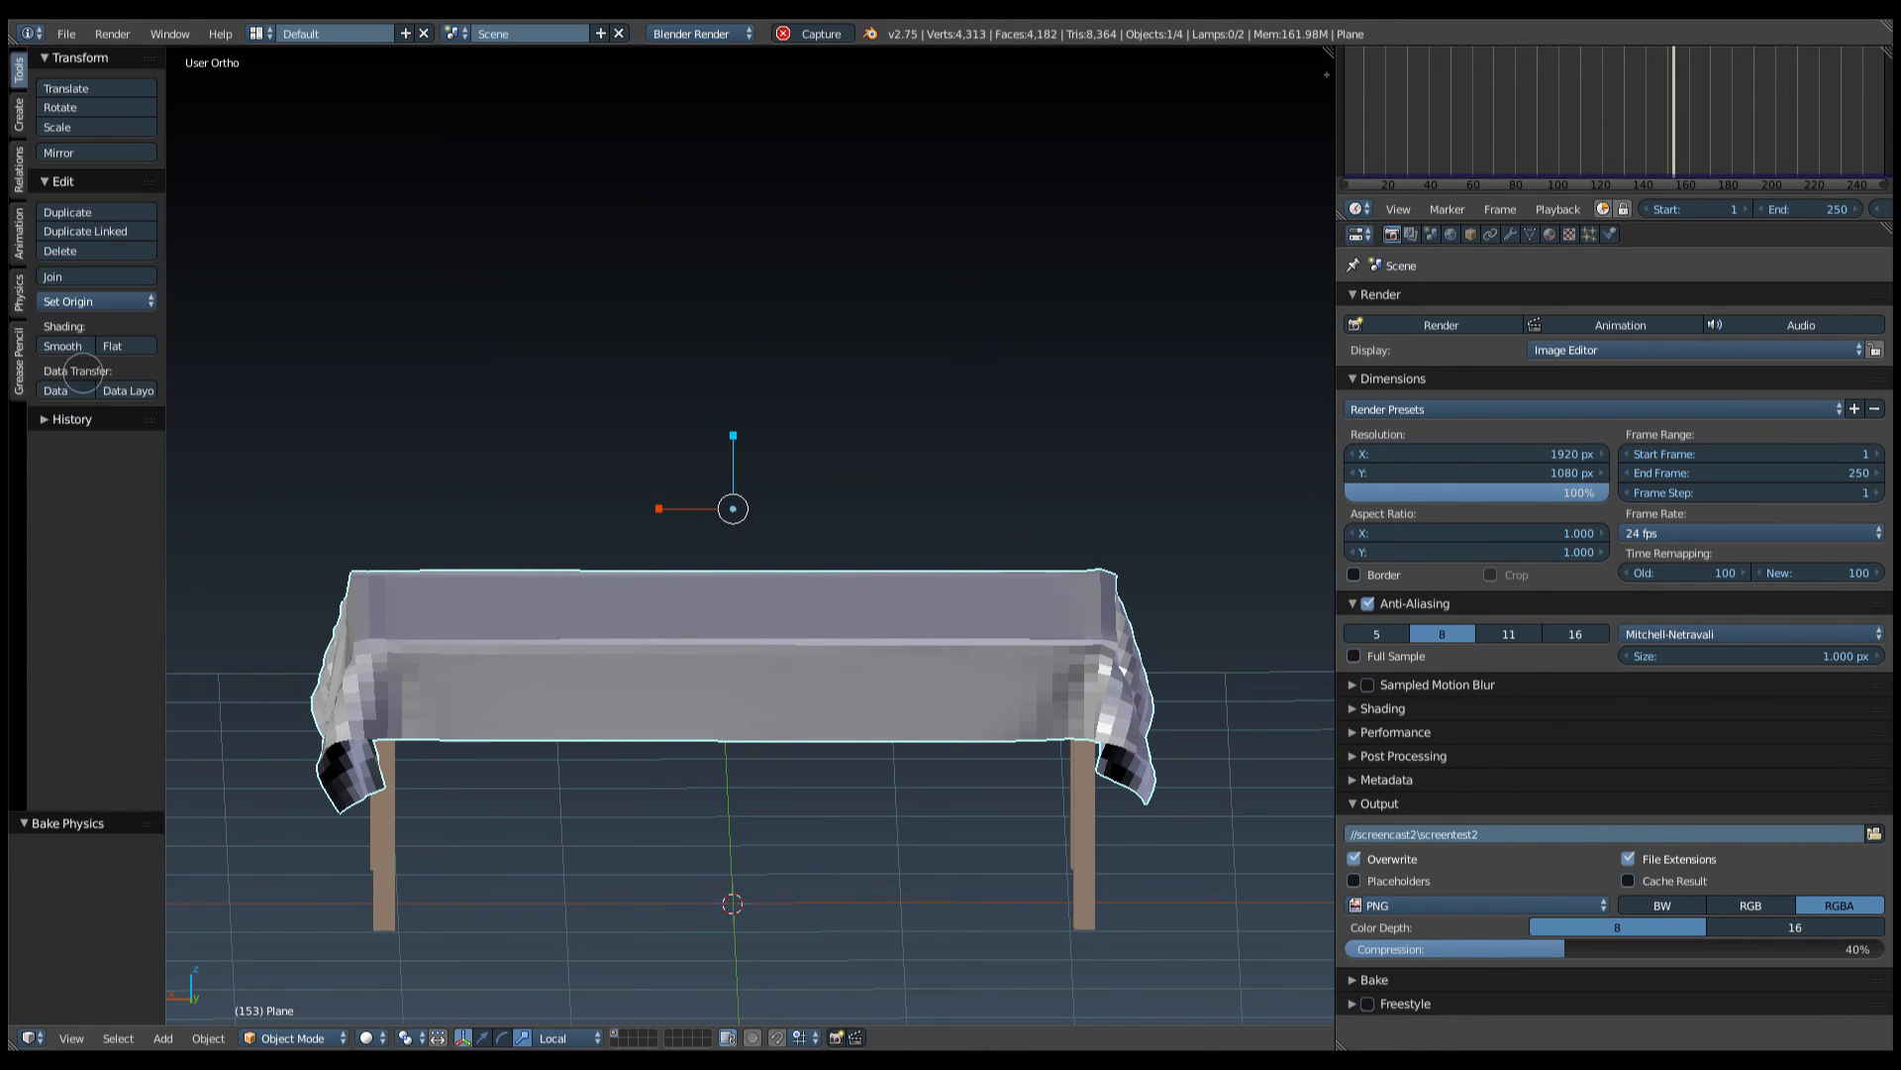
pyautogui.moveTo(577, 787); pyautogui.dragTo(791, 806, button='middle')
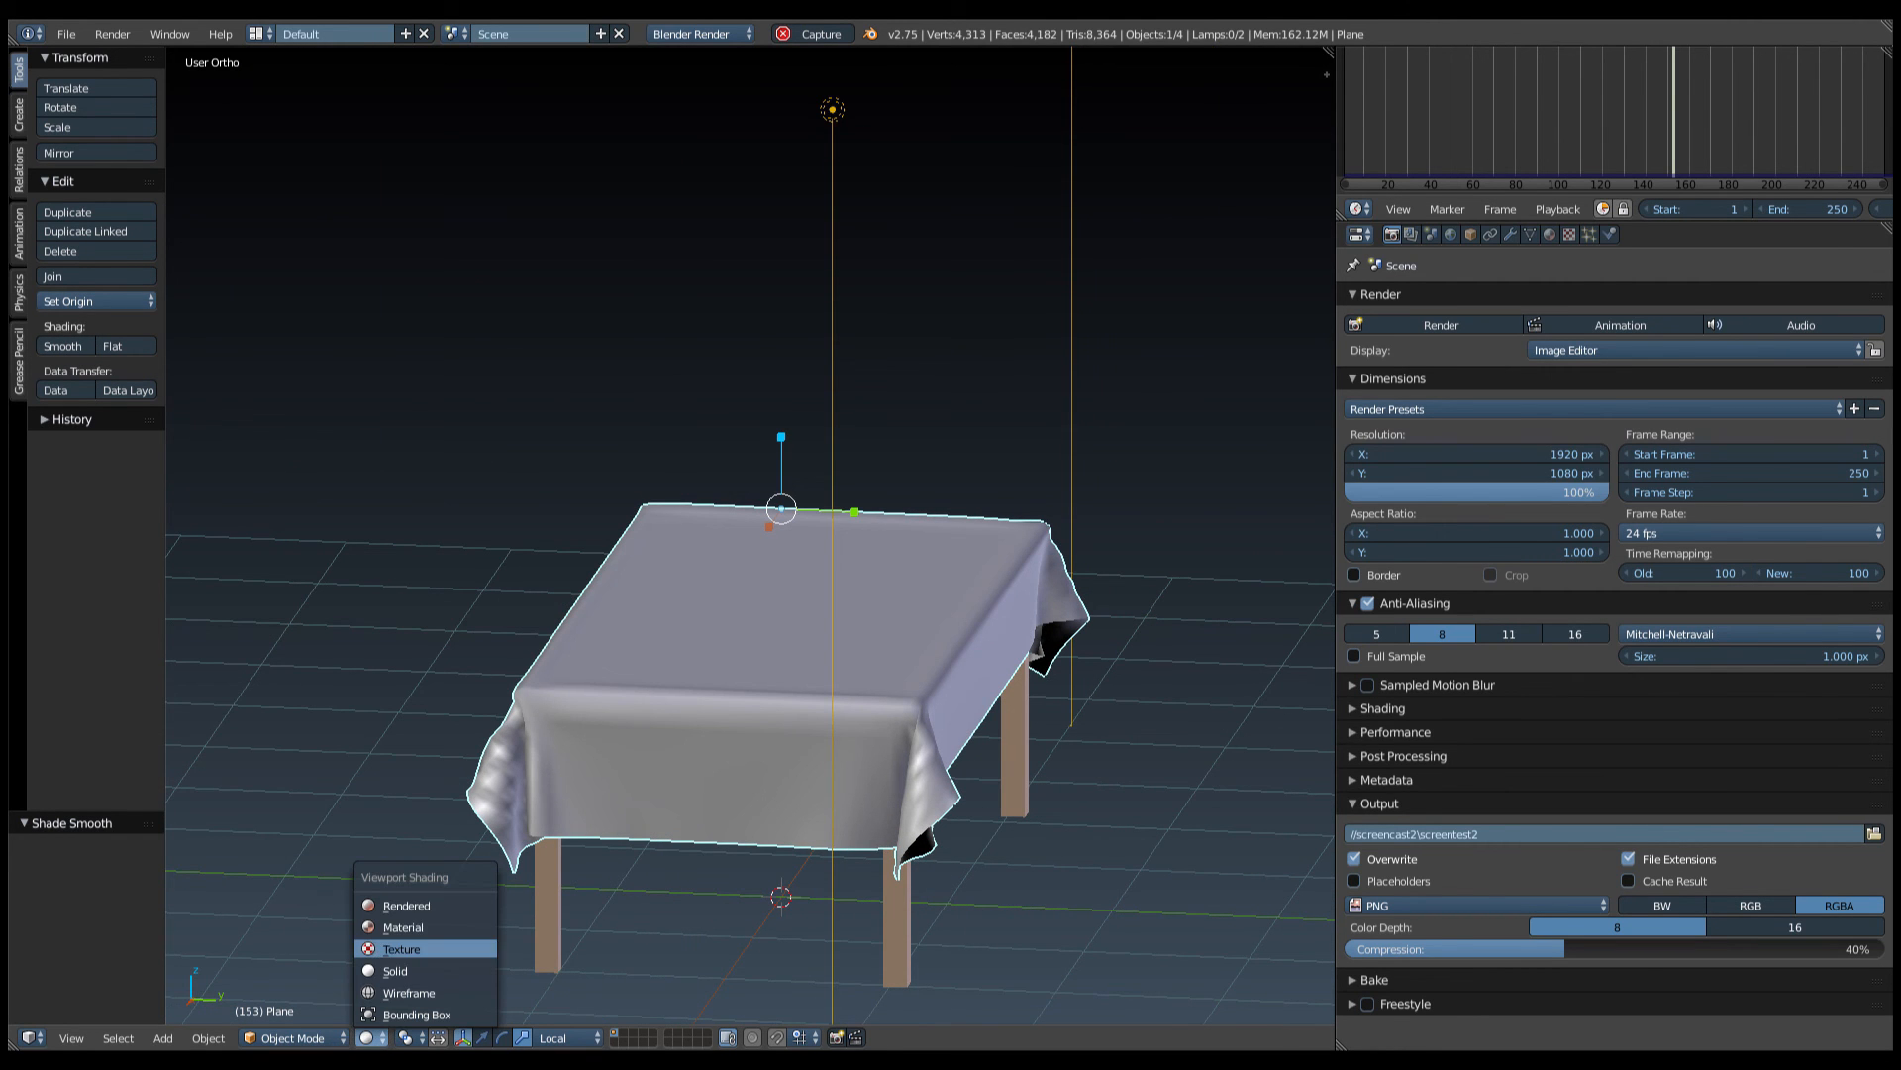
# Set the viewport shading to Texture and inspect the smoothed tablecloth from several sides.
pyautogui.click(401, 949)
pyautogui.moveTo(382, 862)
pyautogui.mouseDown(button='middle')
pyautogui.moveTo(492, 870)
pyautogui.moveTo(447, 782)
pyautogui.moveTo(515, 798)
pyautogui.moveTo(476, 782)
pyautogui.moveTo(489, 773)
pyautogui.moveTo(602, 818)
pyautogui.moveTo(377, 1012)
pyautogui.mouseUp(button='middle')
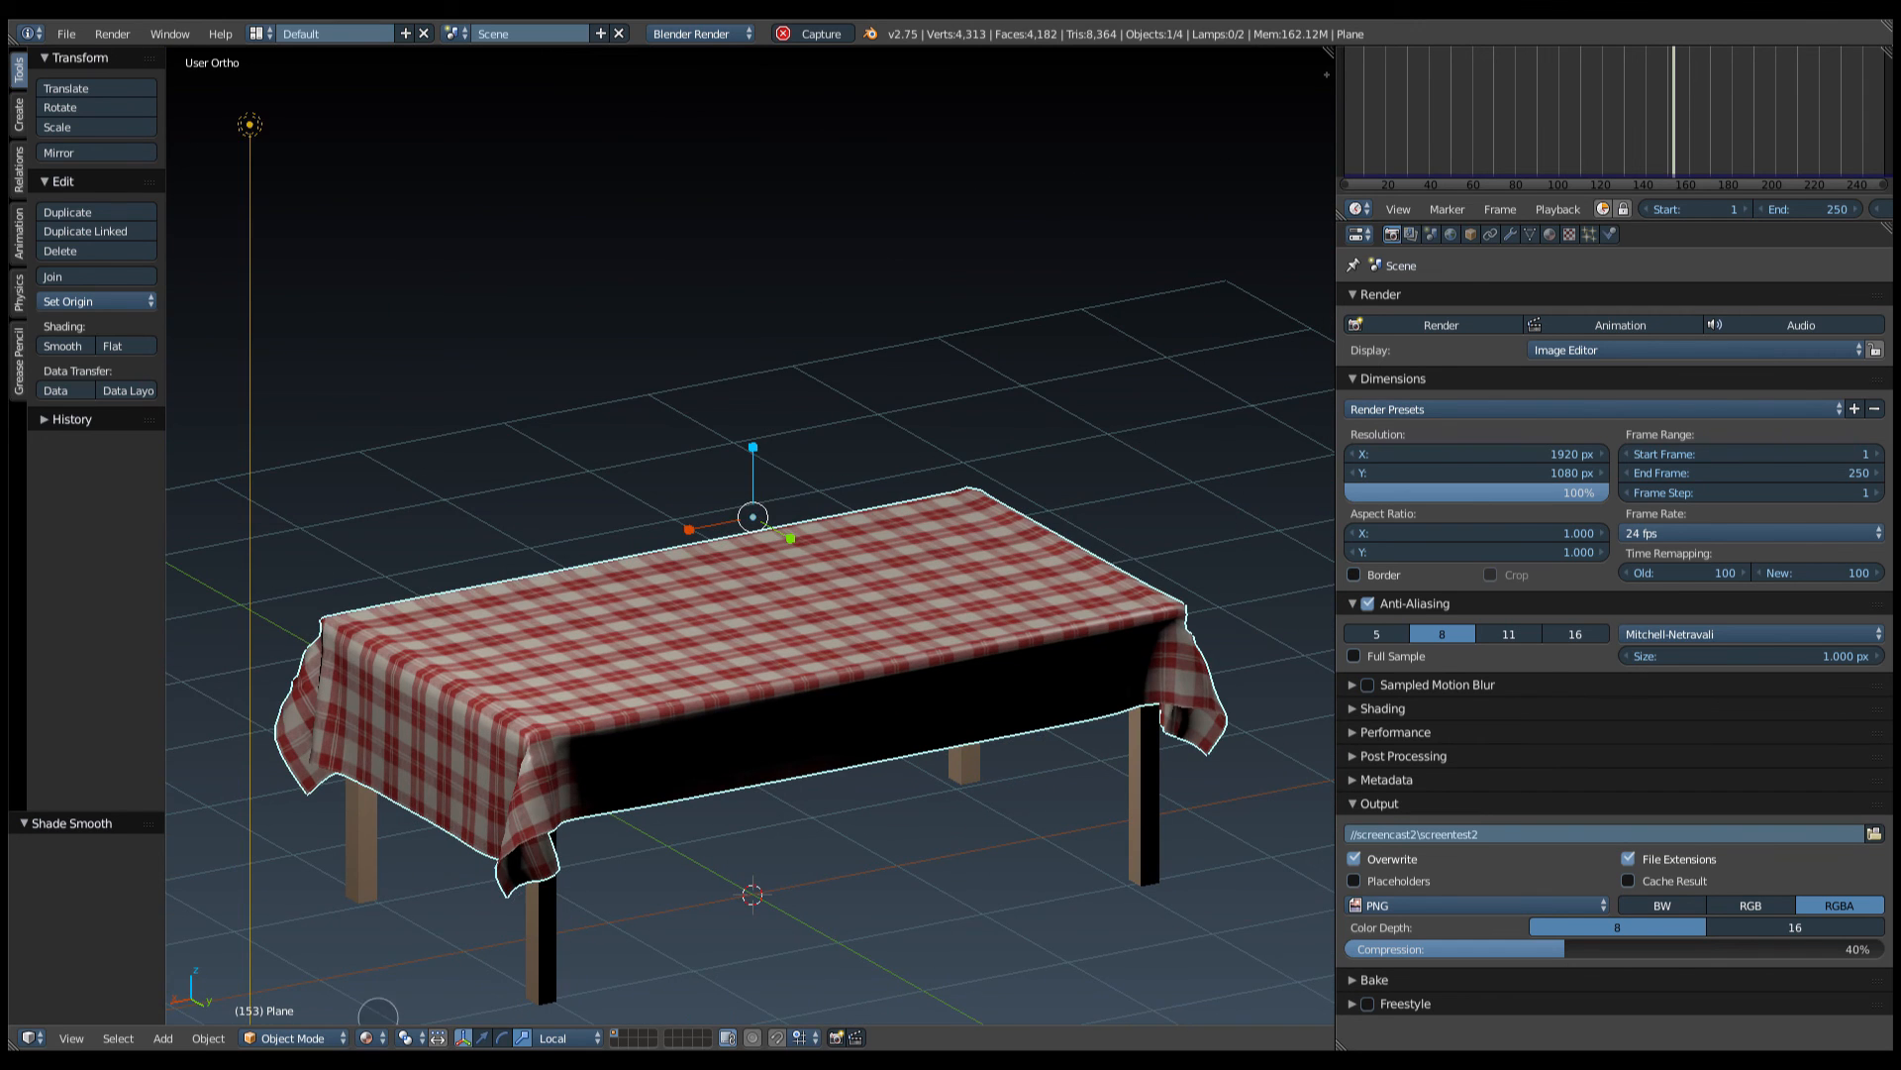
pyautogui.moveTo(482, 890); pyautogui.dragTo(424, 868, button='middle')
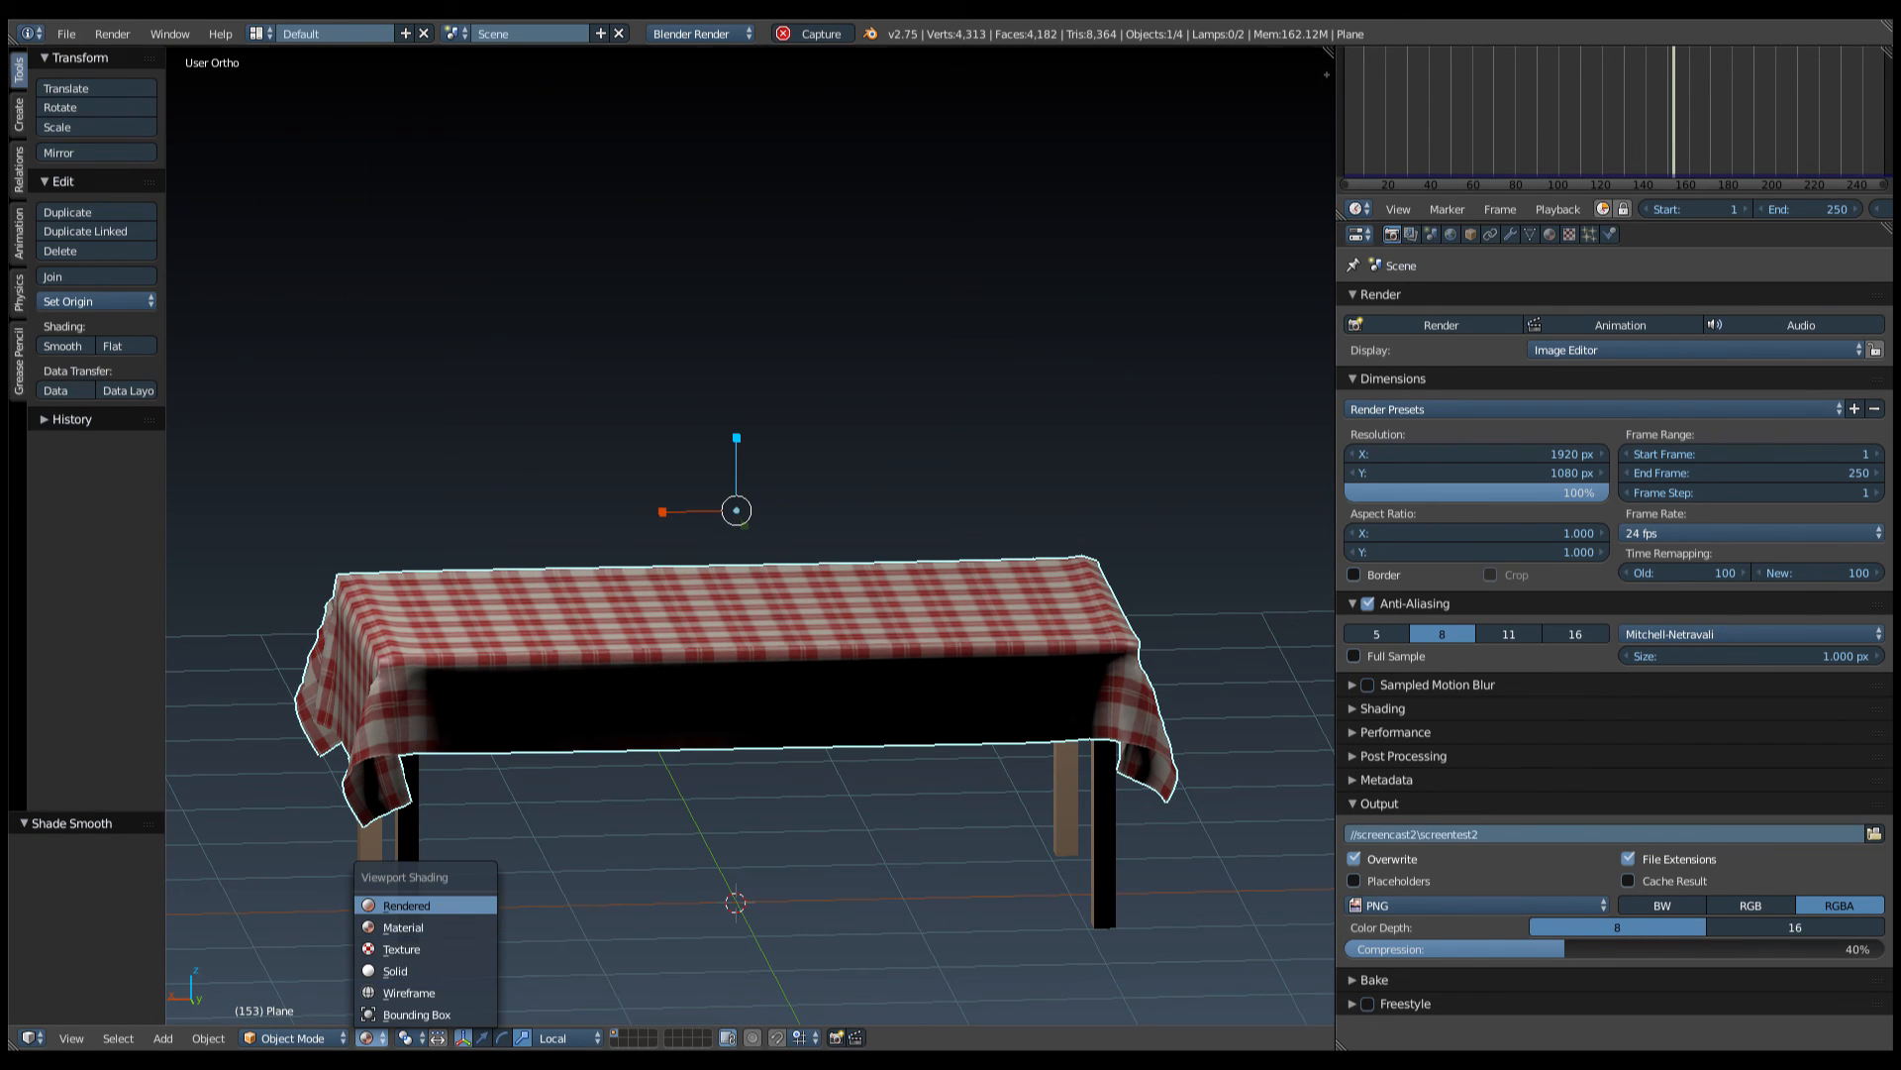
# Preview the draped tablecloth in Rendered viewport shading and leave the rendered view again.
pyautogui.click(406, 905)
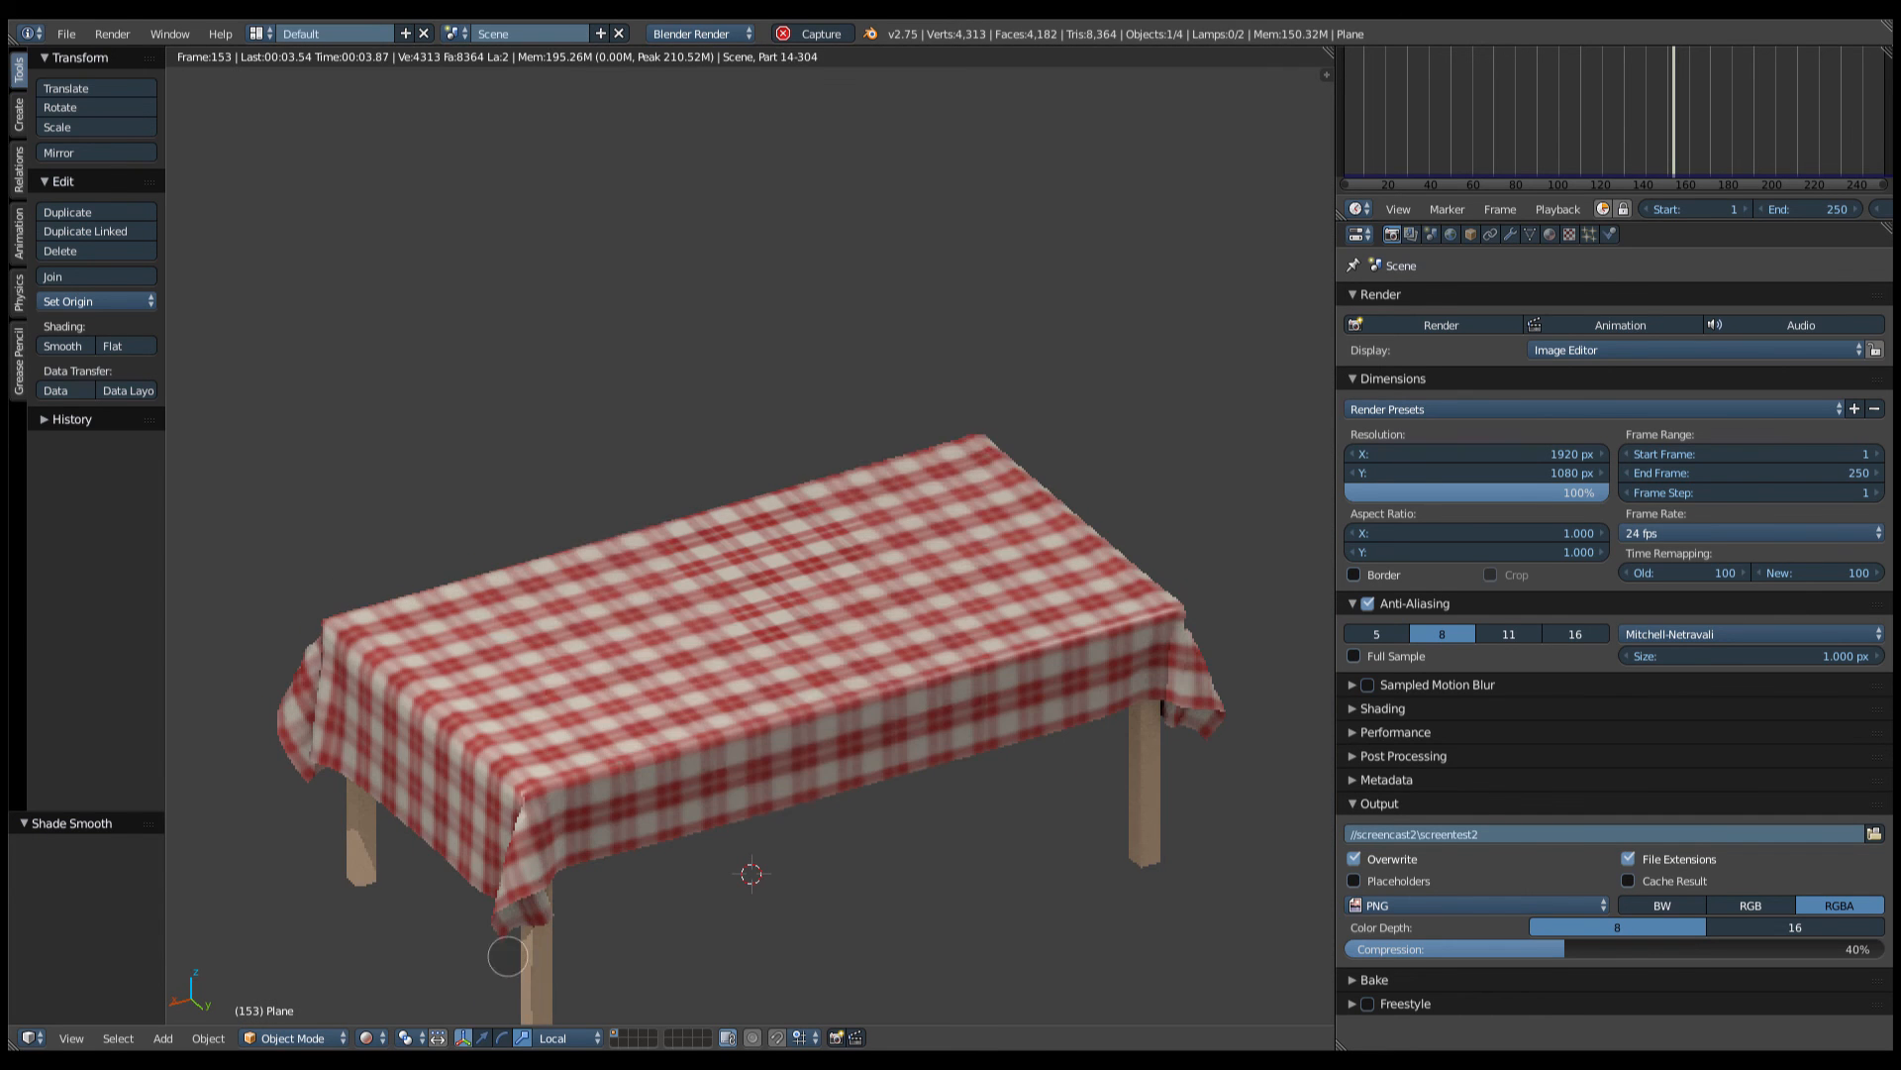
pyautogui.click(373, 1037)
pyautogui.click(388, 969)
pyautogui.moveTo(388, 864); pyautogui.dragTo(640, 839, button='middle')
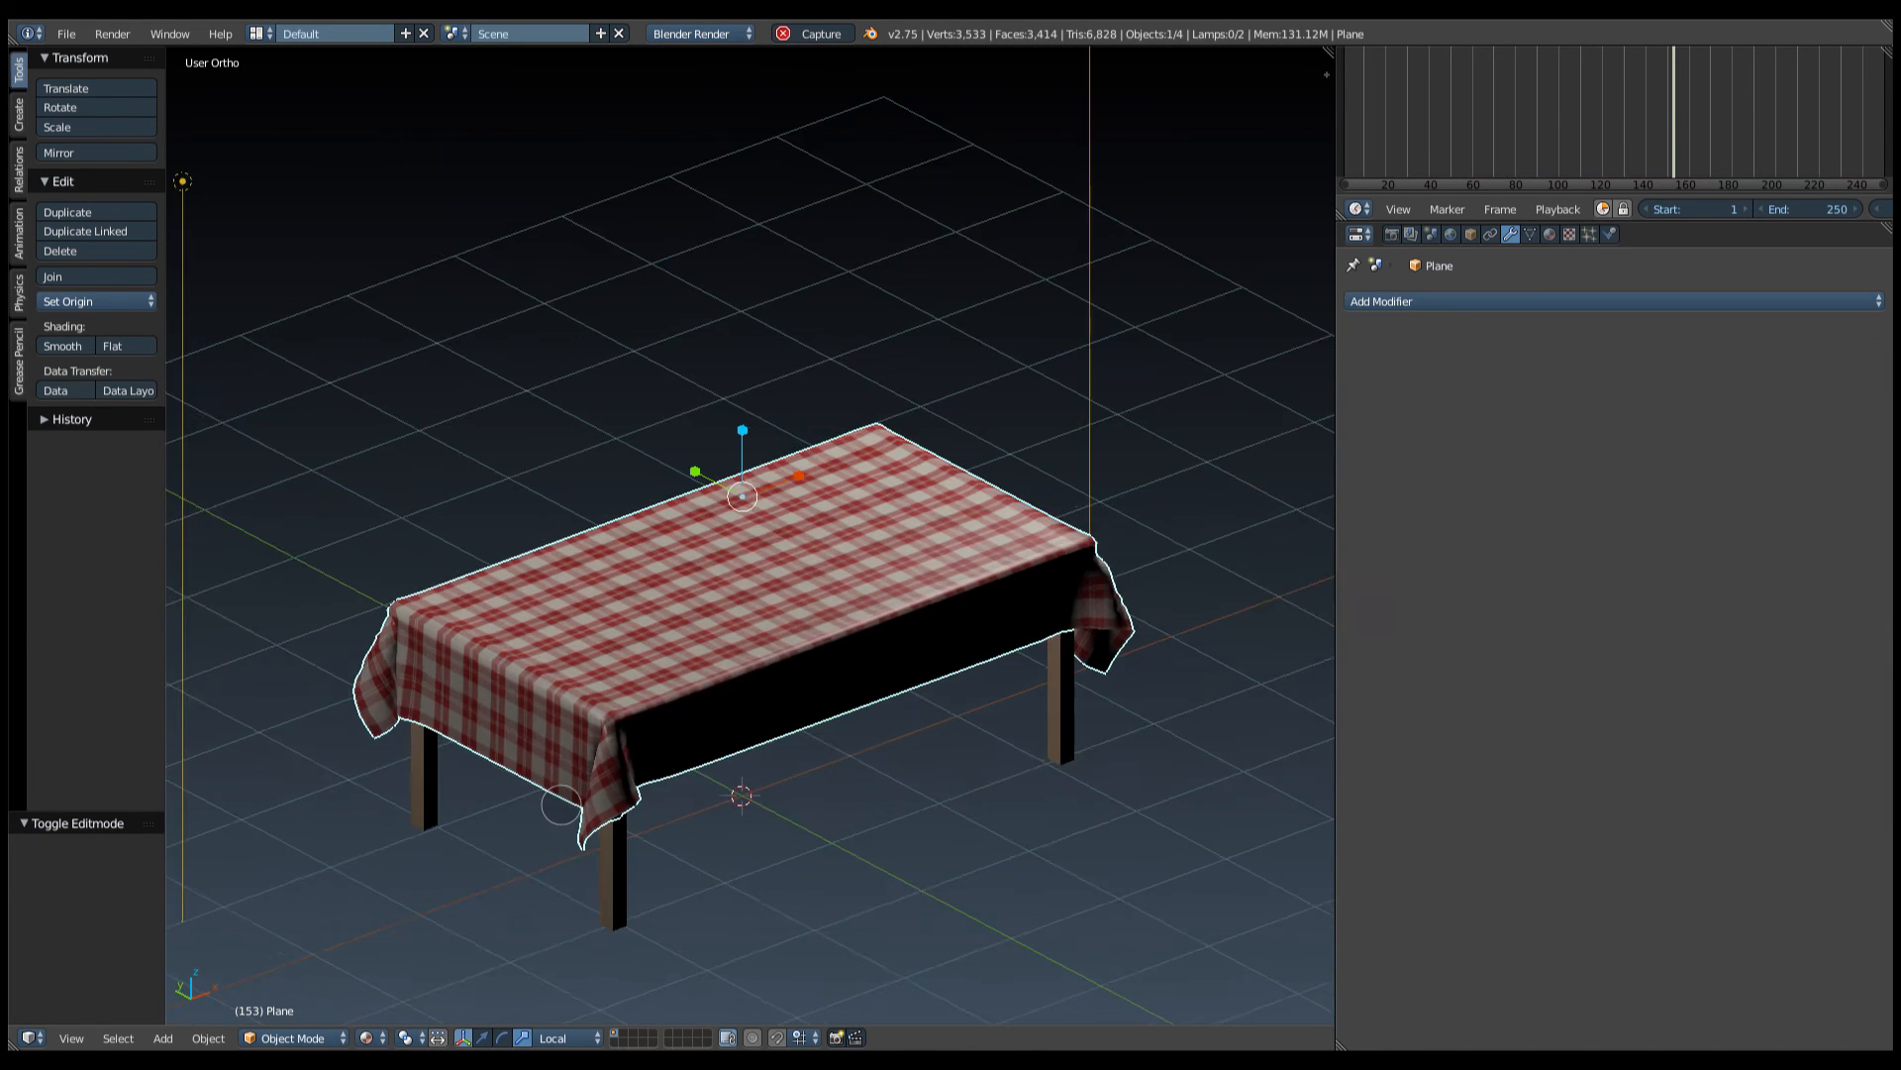
pyautogui.moveTo(633, 802); pyautogui.dragTo(531, 789, button='middle')
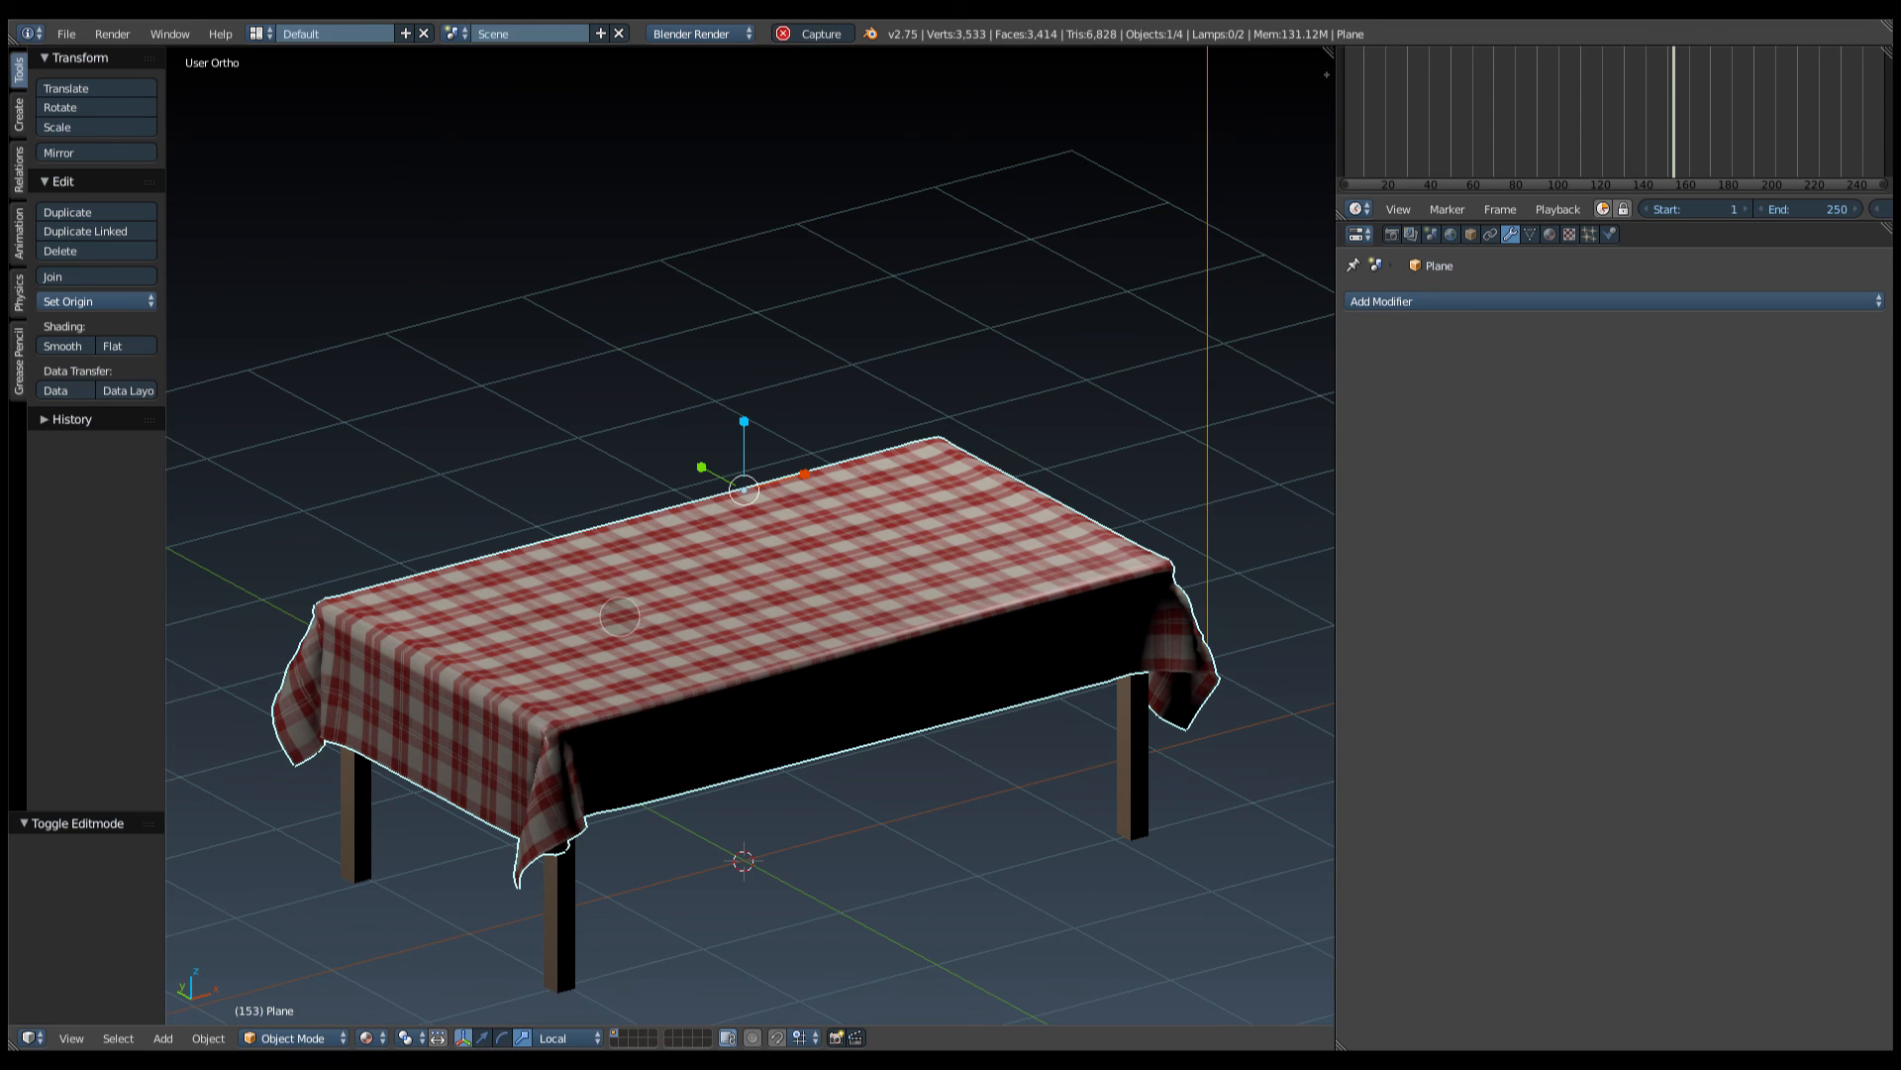
pyautogui.moveTo(618, 532); pyautogui.dragTo(646, 606, button='middle')
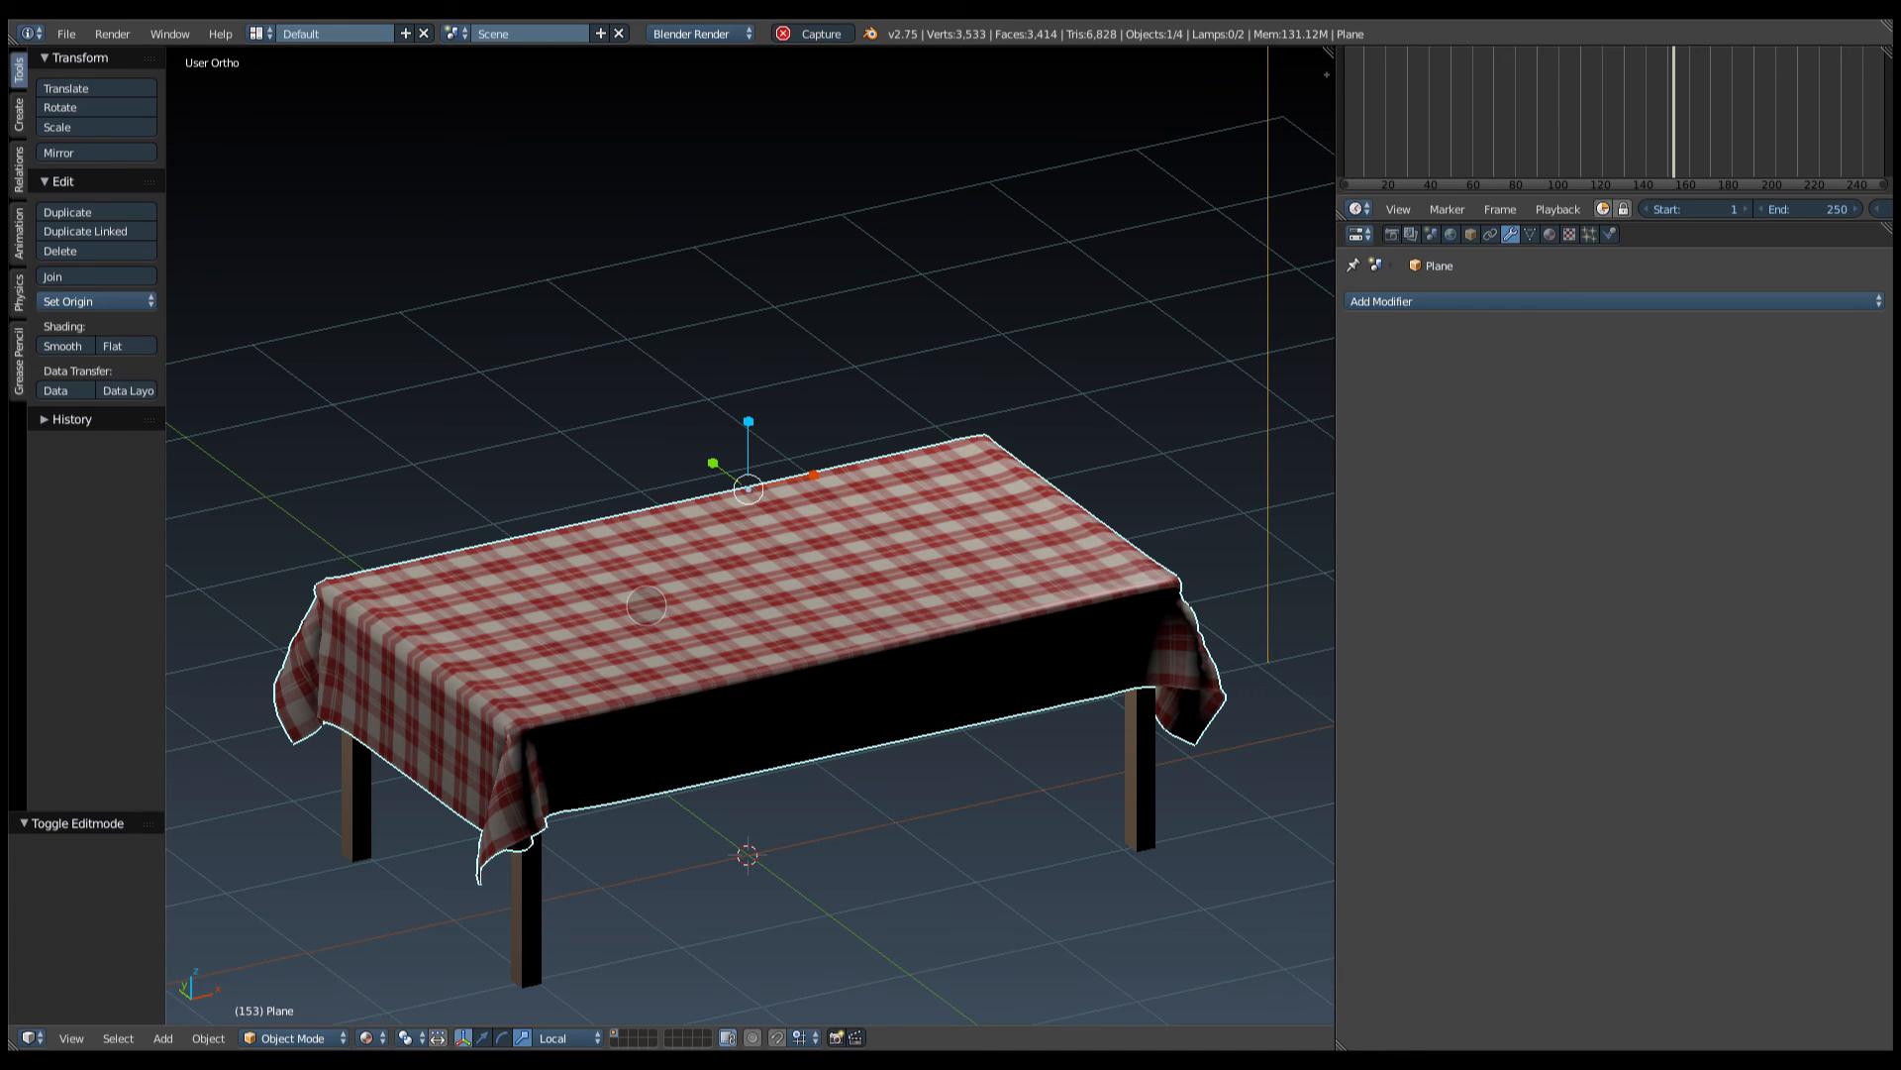
pyautogui.moveTo(654, 610); pyautogui.dragTo(756, 472, button='middle')
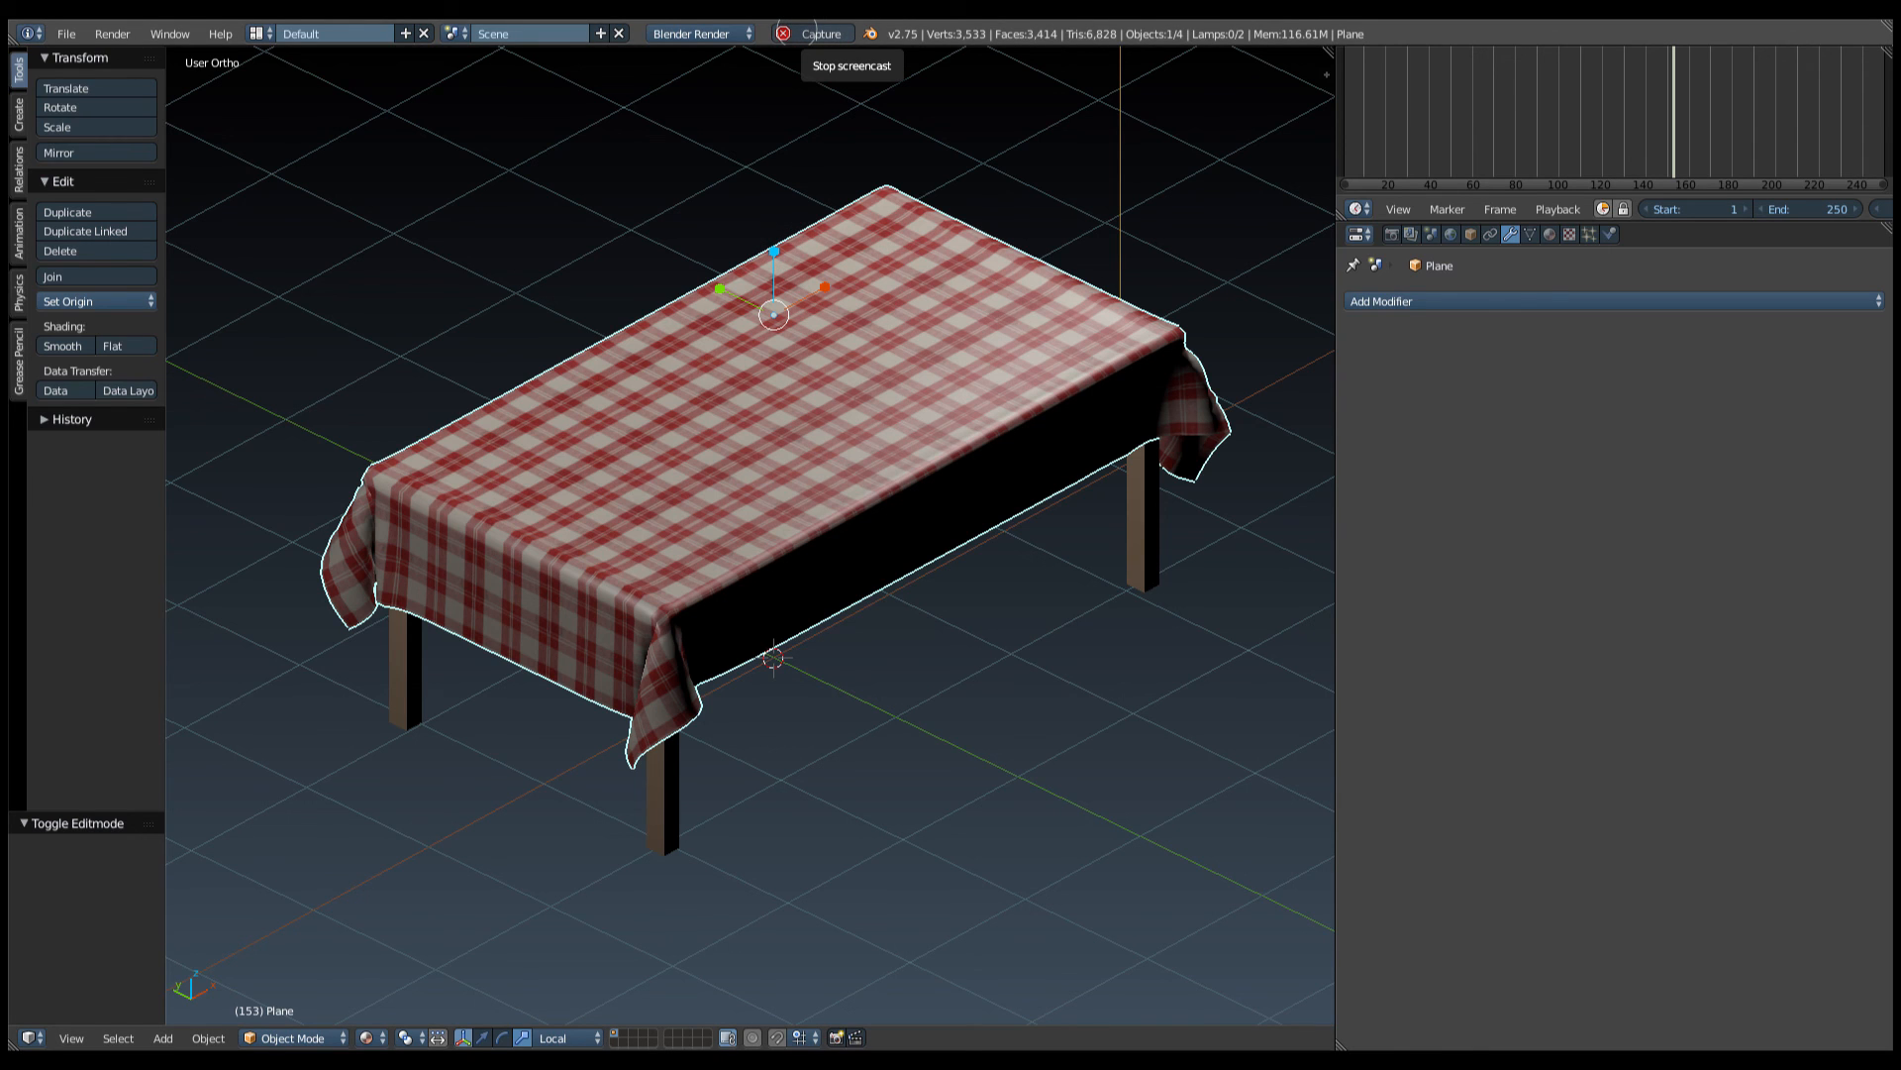
pyautogui.click(814, 32)
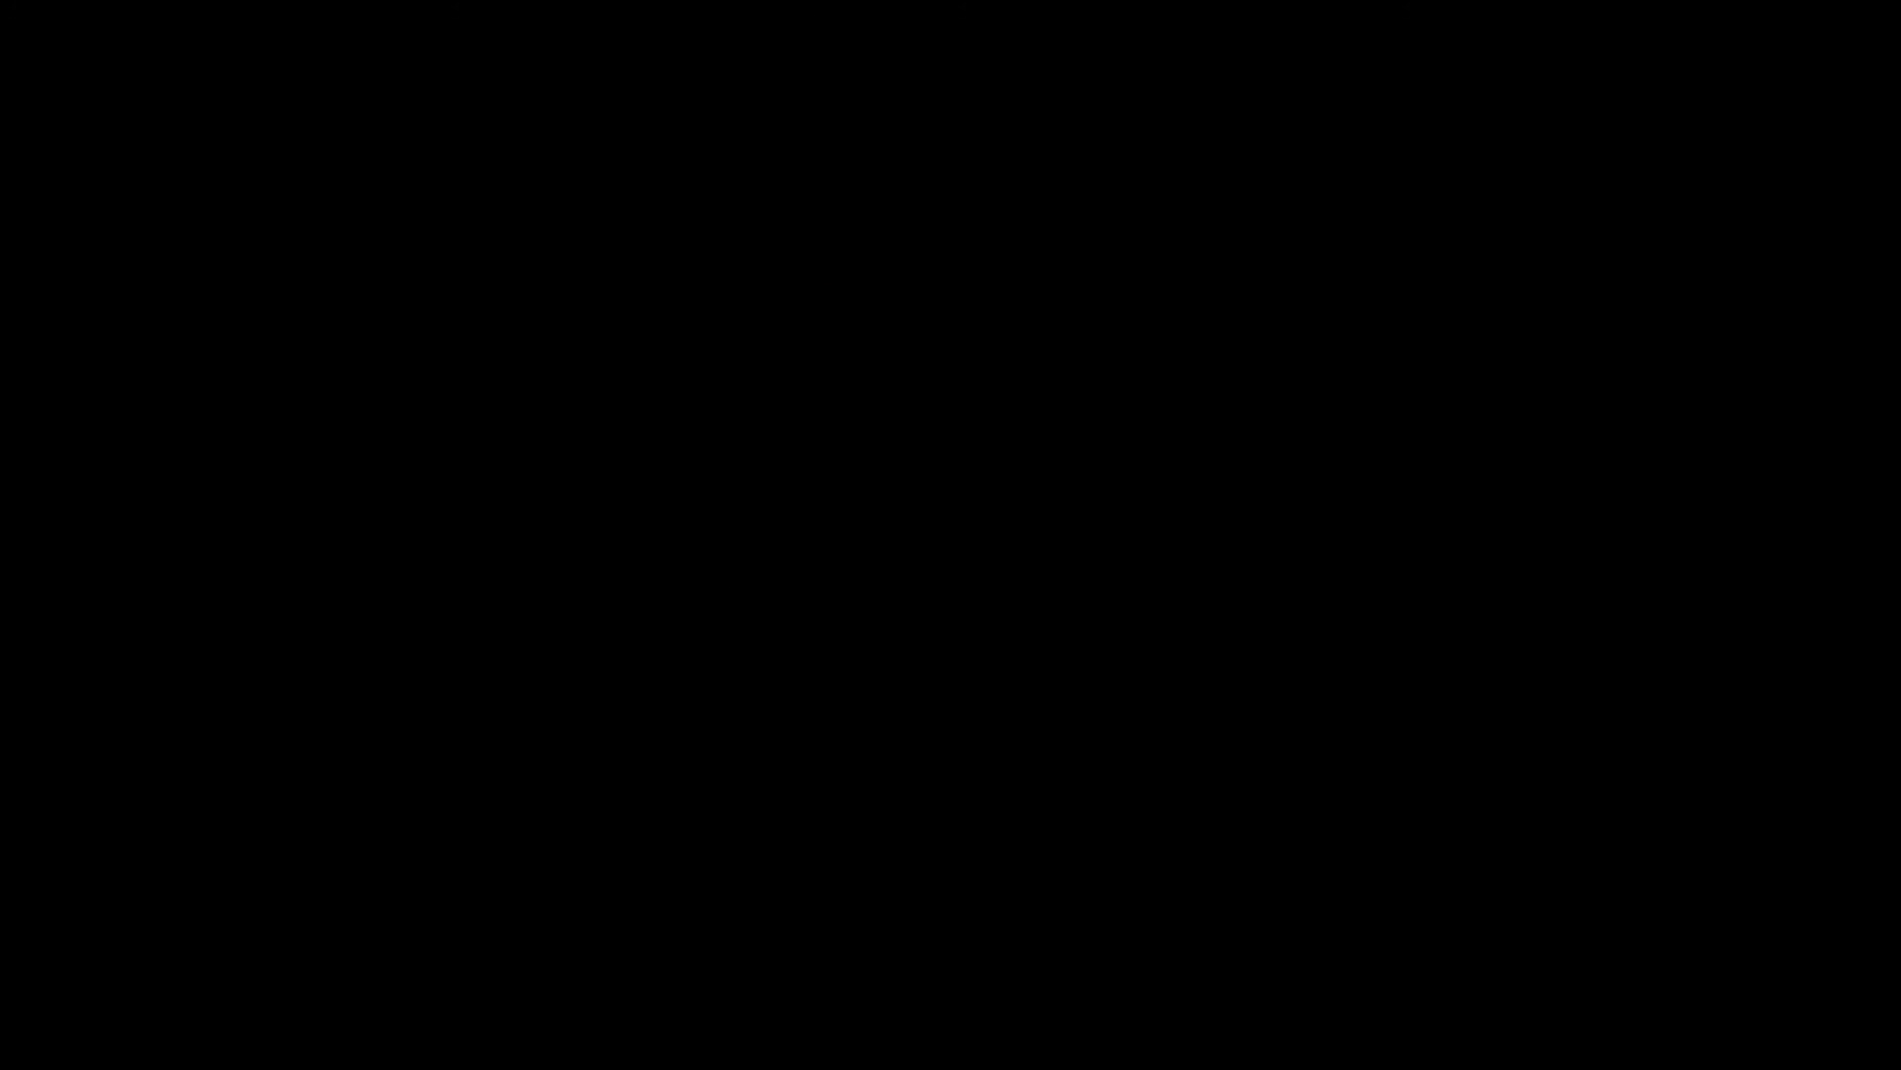